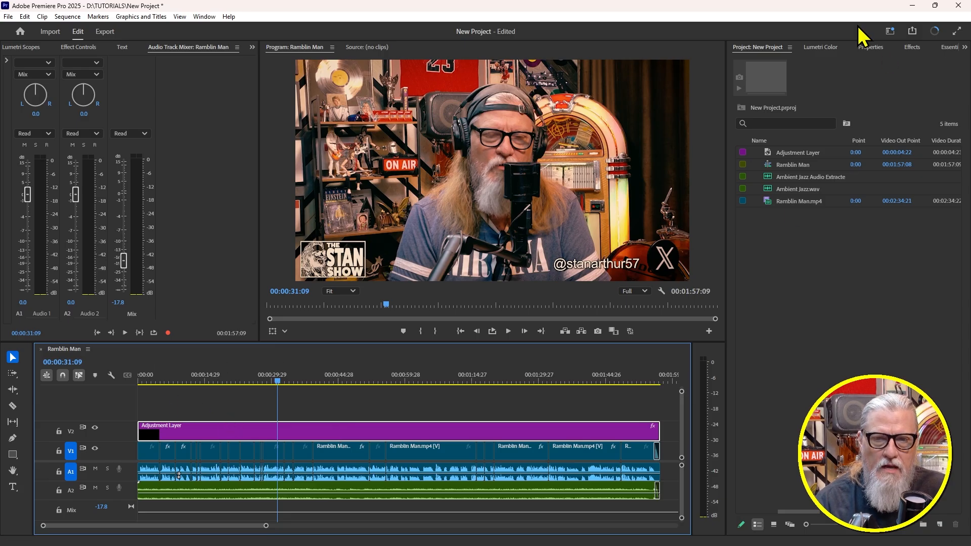
Compare the picture at 00:01:01:03 with and without the adjustment layer's Lumetri Color grade by toggling track V2's output
left_click(819, 47)
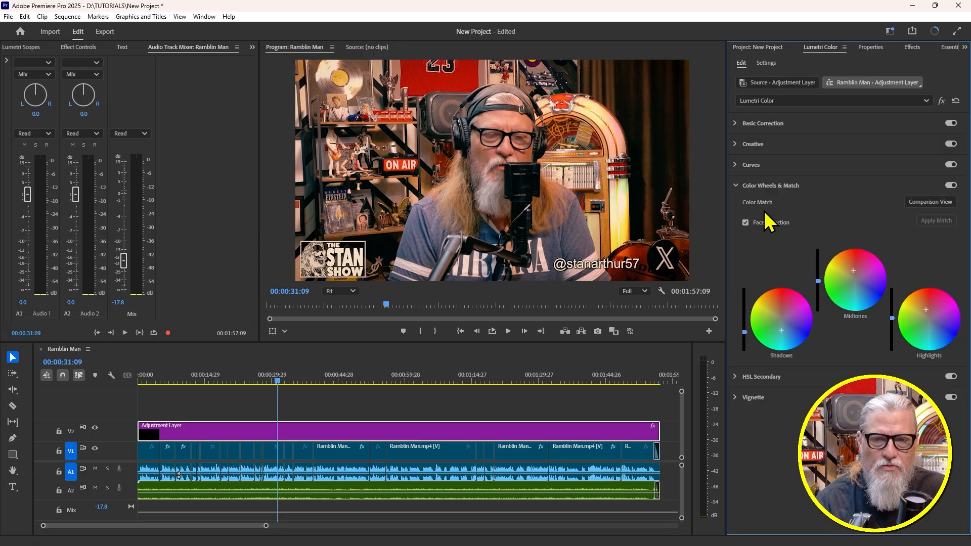
left_click(296, 430)
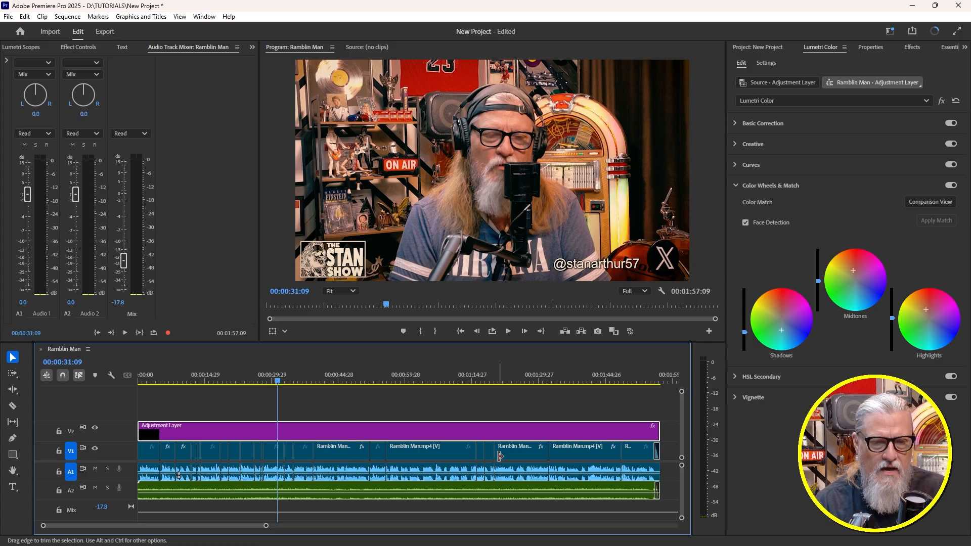
left_click_drag(267, 382, 411, 394)
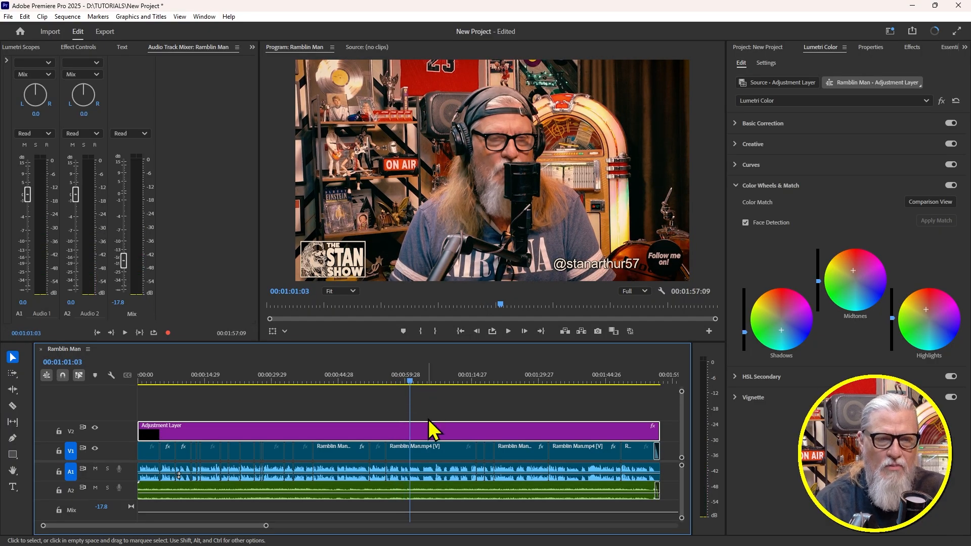
left_click(95, 428)
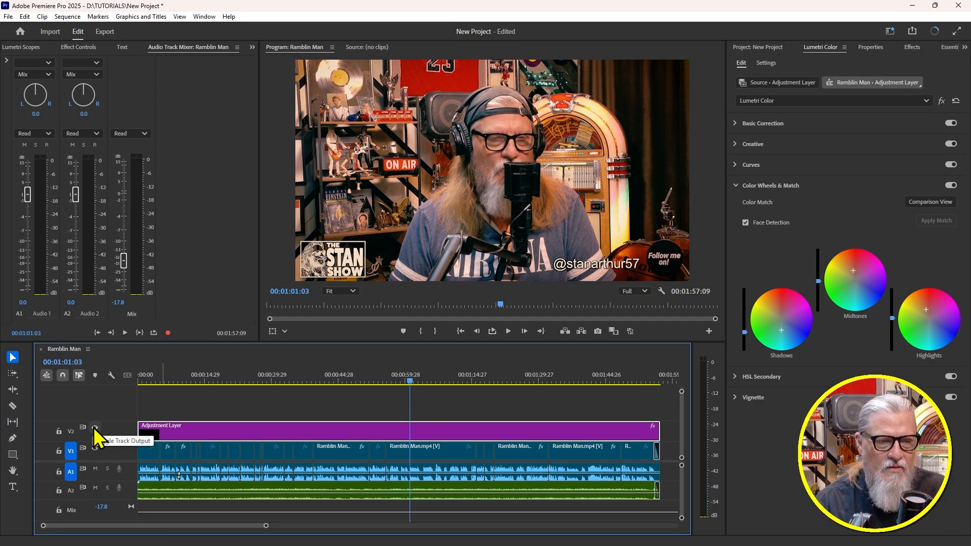
left_click(95, 428)
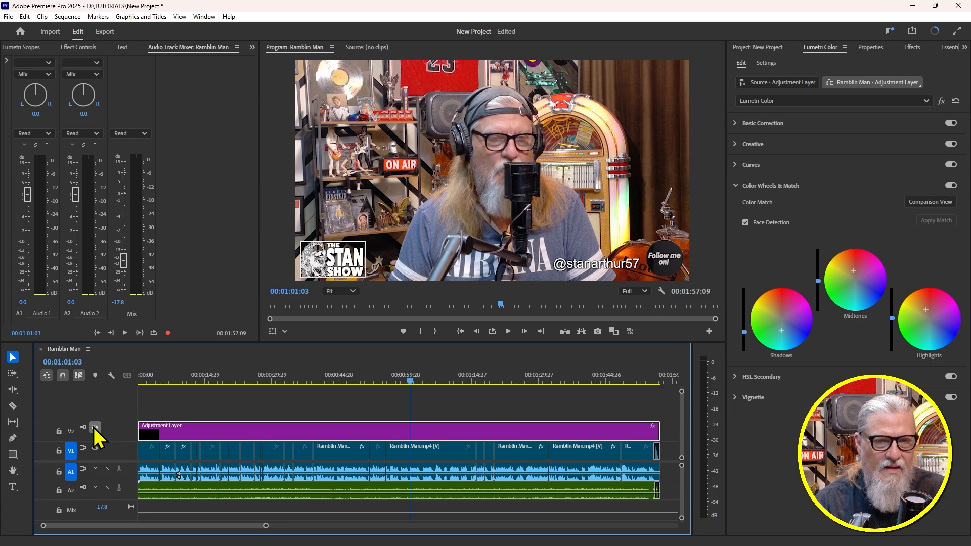
left_click(94, 429)
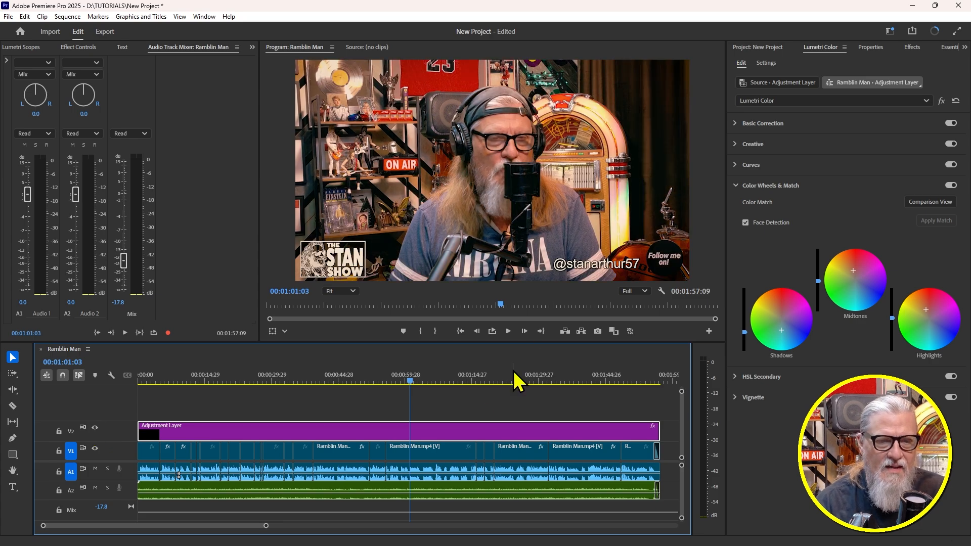
Move the adjustment layer from track V2 up to V3, leaving V2 empty above the main video
left_click_drag(428, 377, 348, 385)
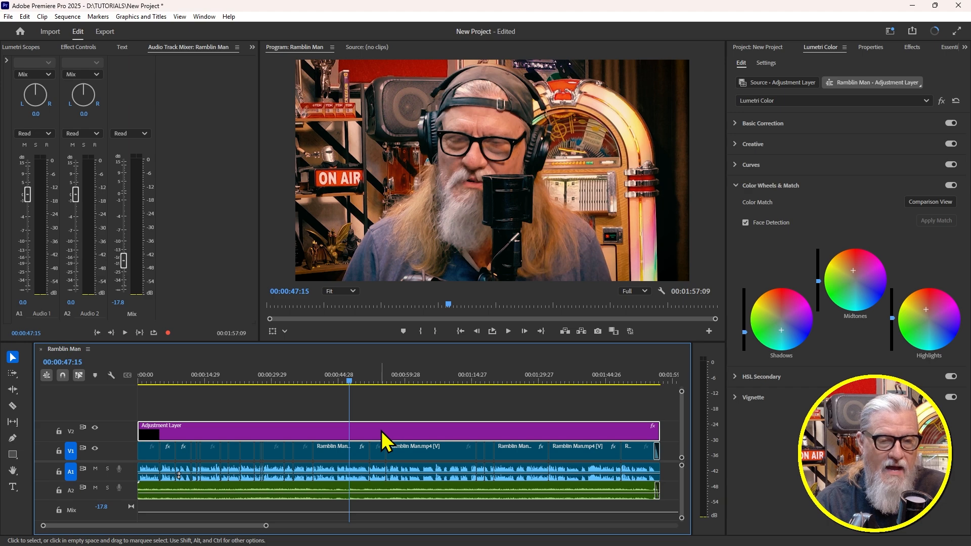
left_click_drag(381, 431, 385, 421)
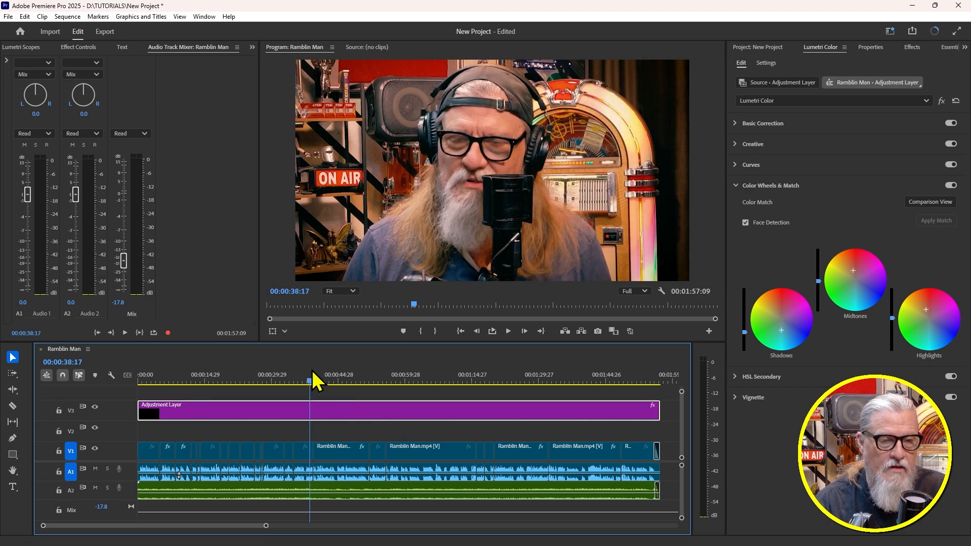
left_click(324, 429)
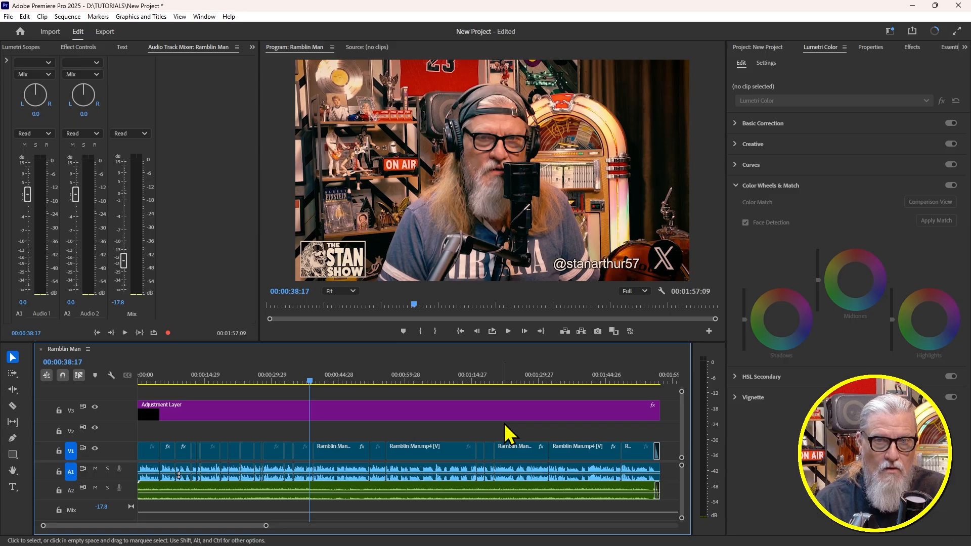
left_click(366, 407)
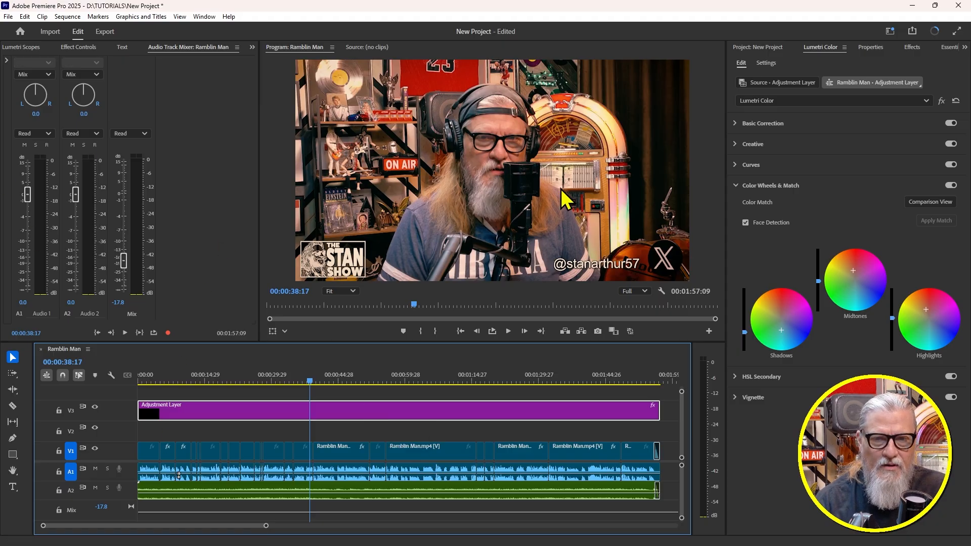
Import the CLIPS folder from the TUTORIALS folder into the project and expand its bin
left_click(766, 51)
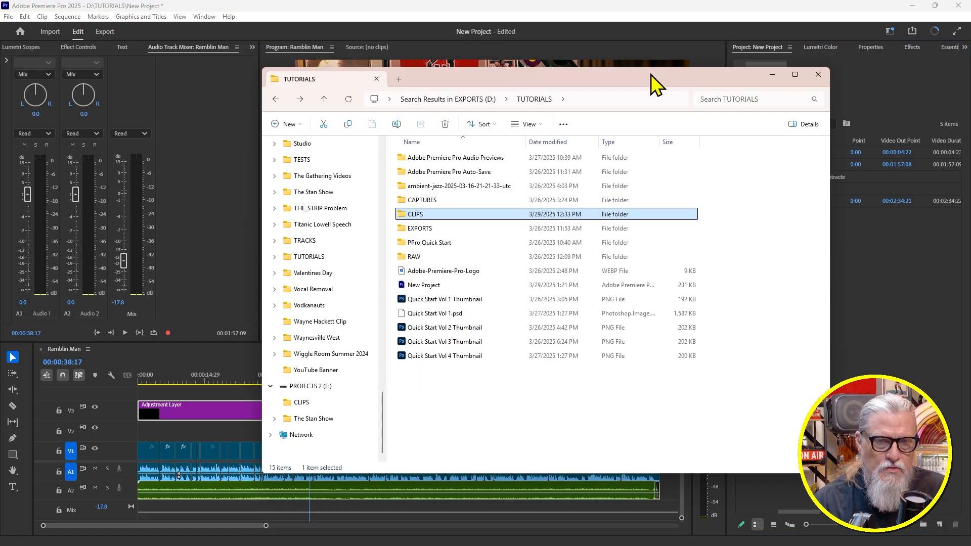
left_click_drag(650, 74, 635, 83)
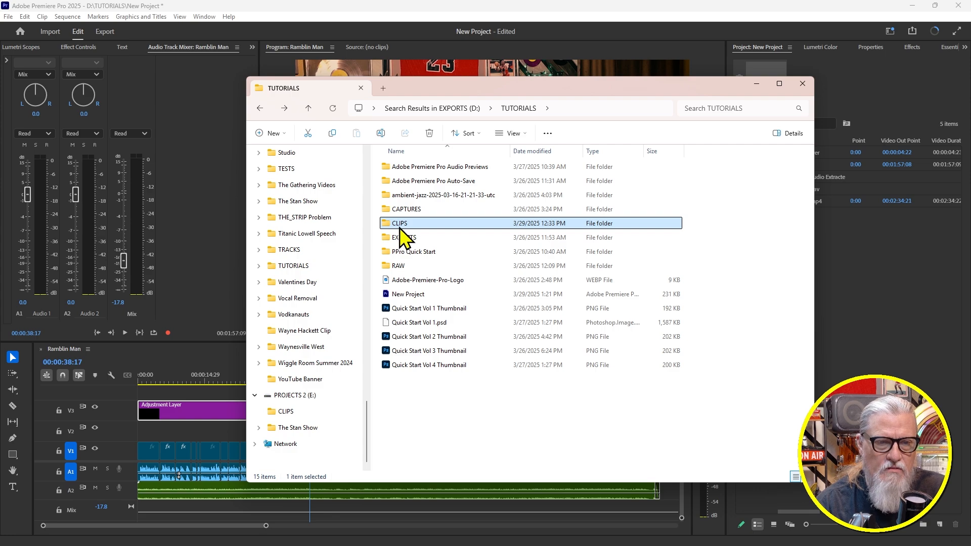
left_click_drag(475, 87, 378, 86)
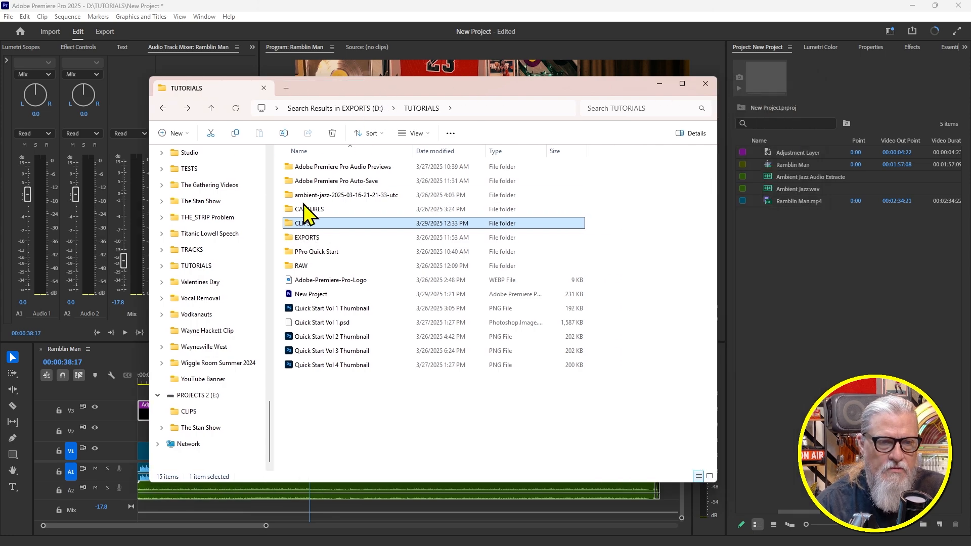
double_click(298, 223)
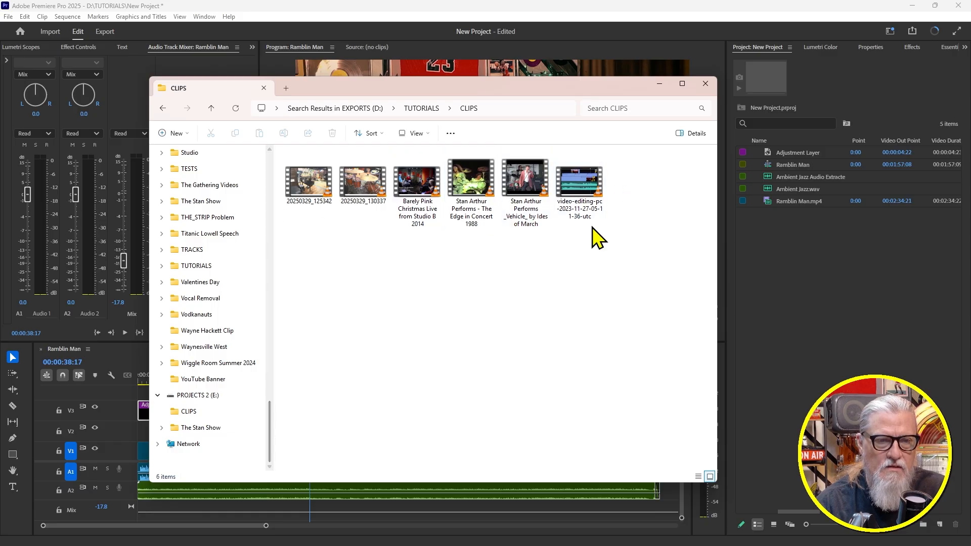
left_click(162, 108)
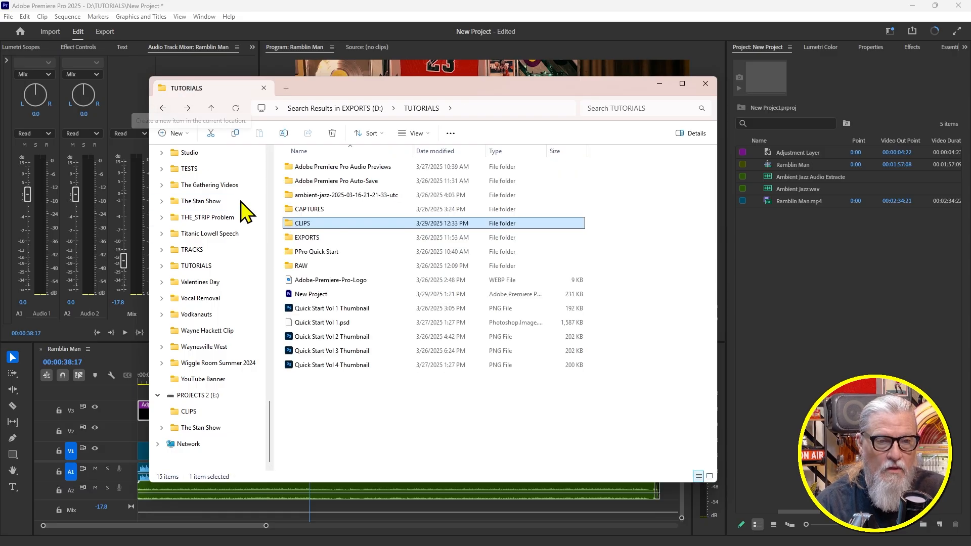
left_click_drag(307, 223, 833, 290)
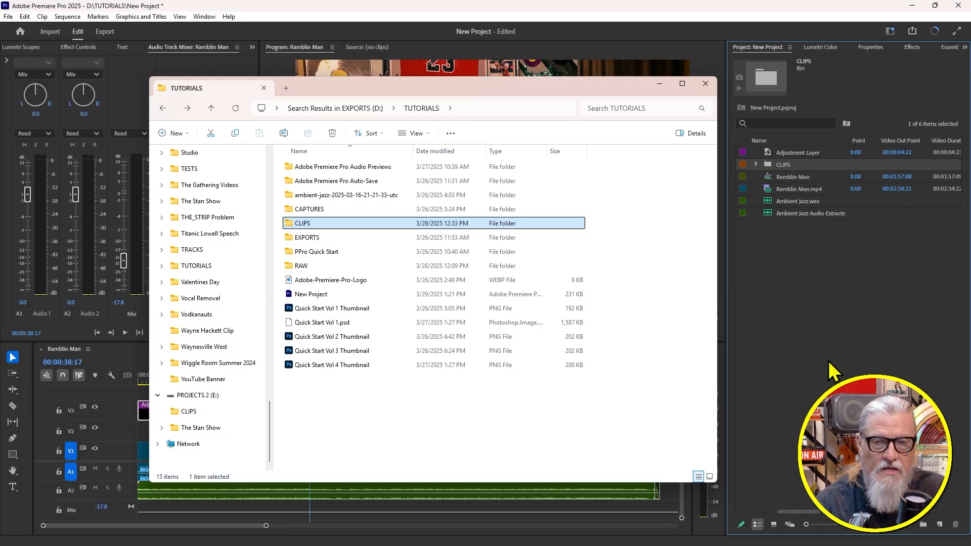
left_click(707, 85)
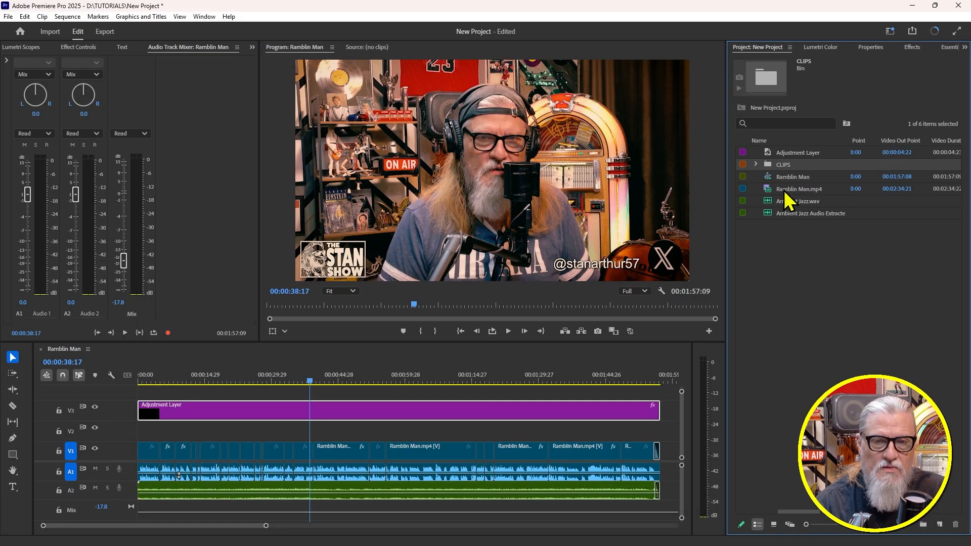
left_click(756, 159)
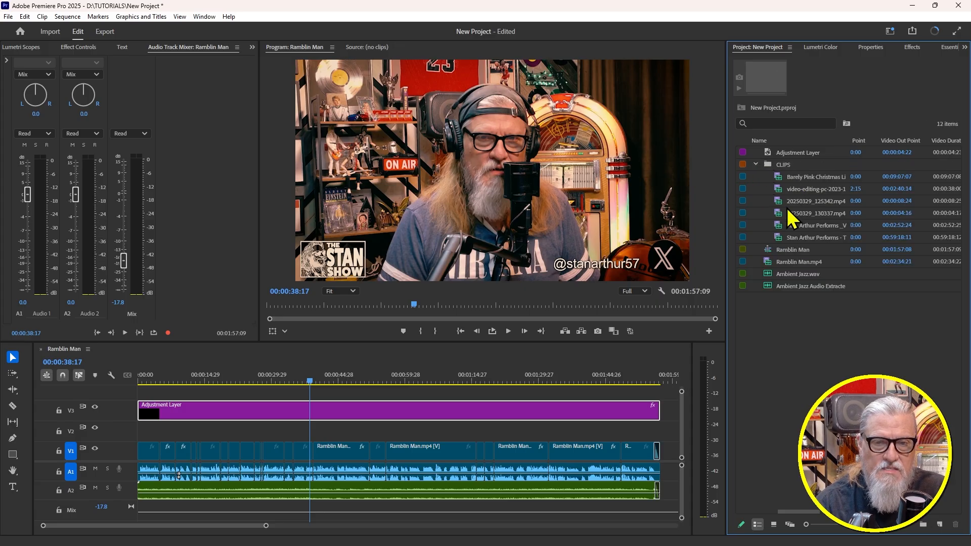
left_click(756, 165)
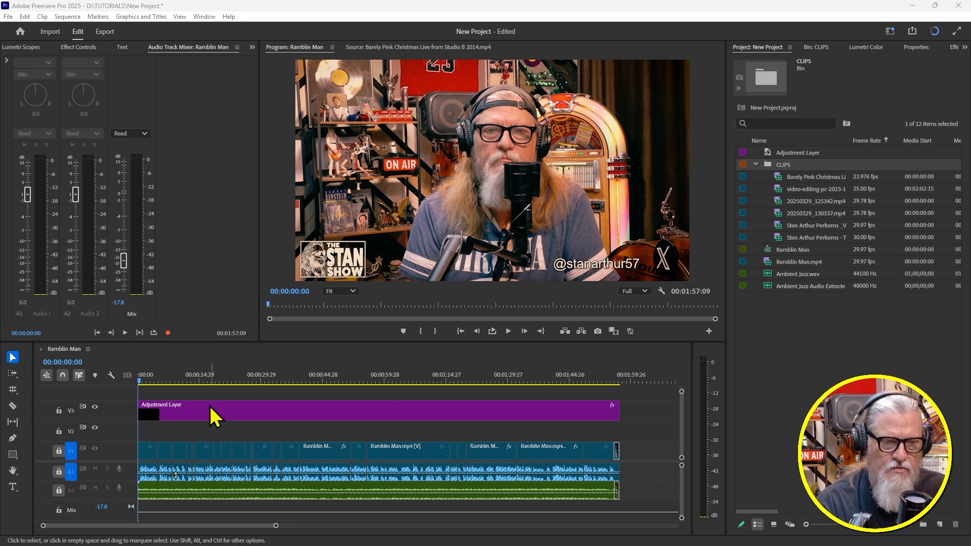
Unlock the video track V1 and the audio tracks A1 and A2
left_click(60, 452)
left_click(62, 474)
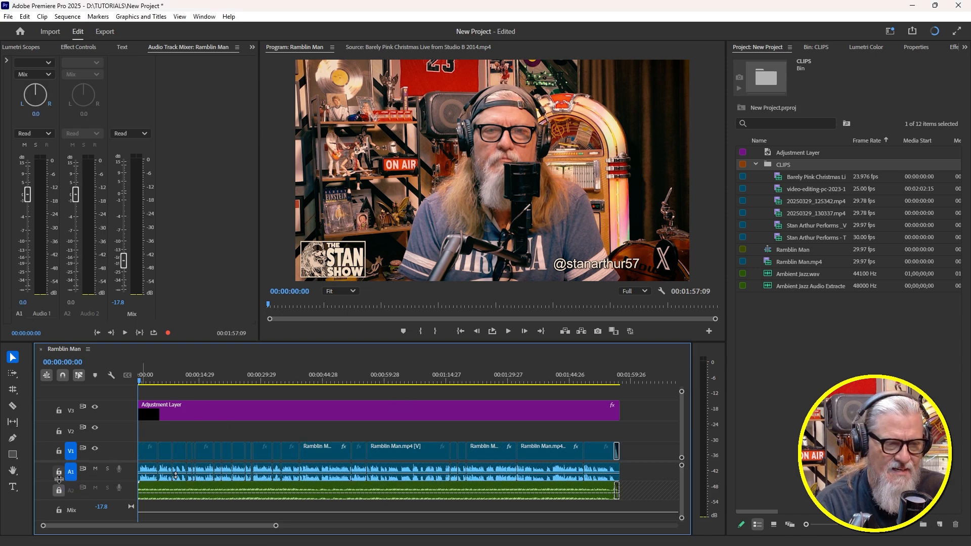
left_click(59, 489)
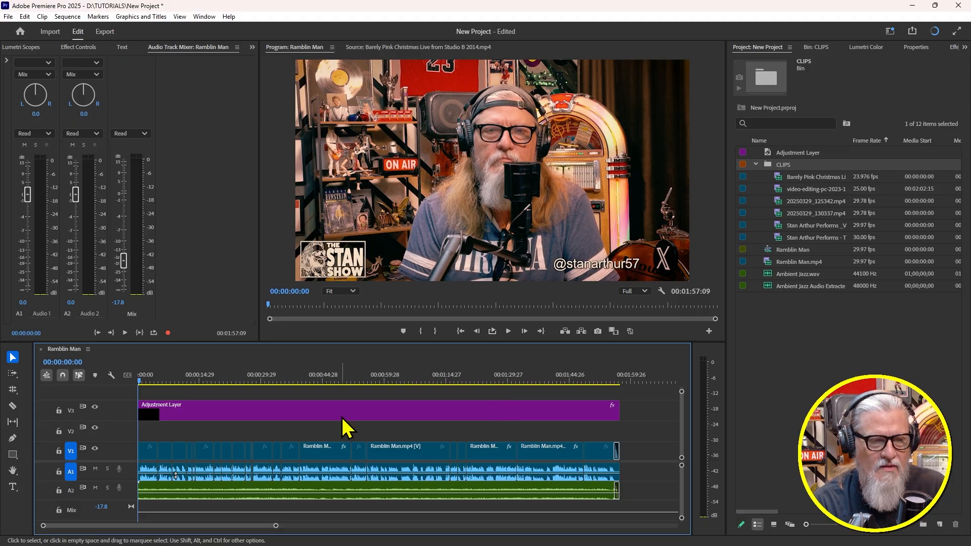
Lock tracks V1, A1, A2 and V3, leaving only V2 editable
left_click(55, 448)
left_click(58, 470)
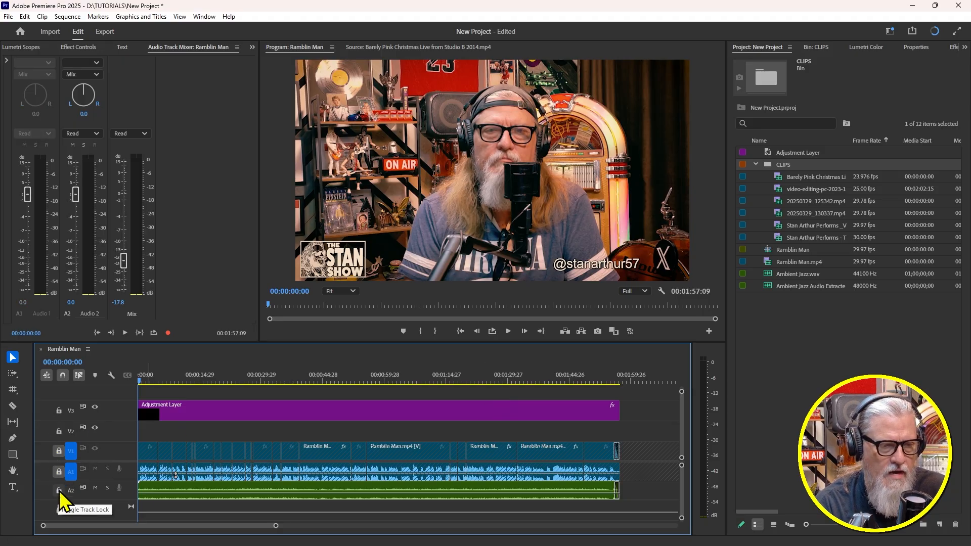
left_click(59, 490)
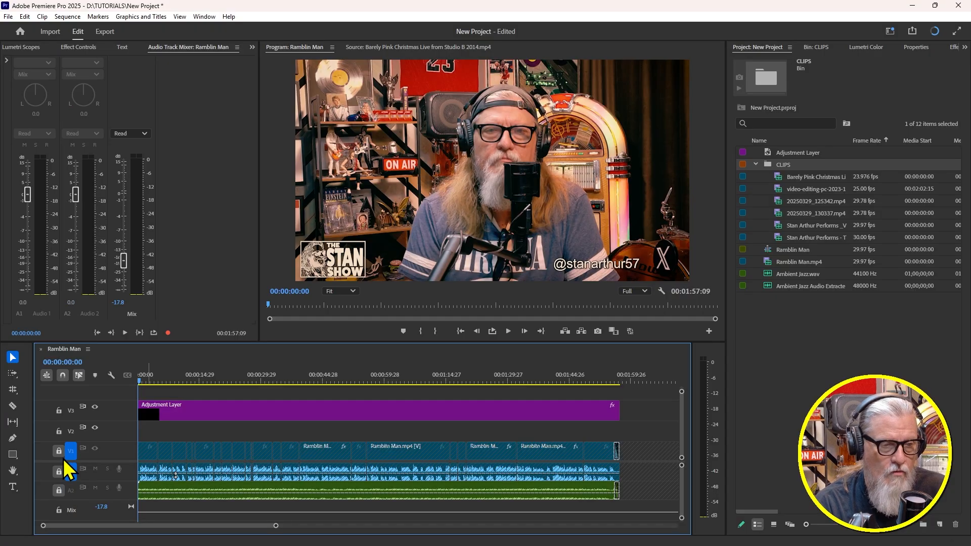
left_click(59, 410)
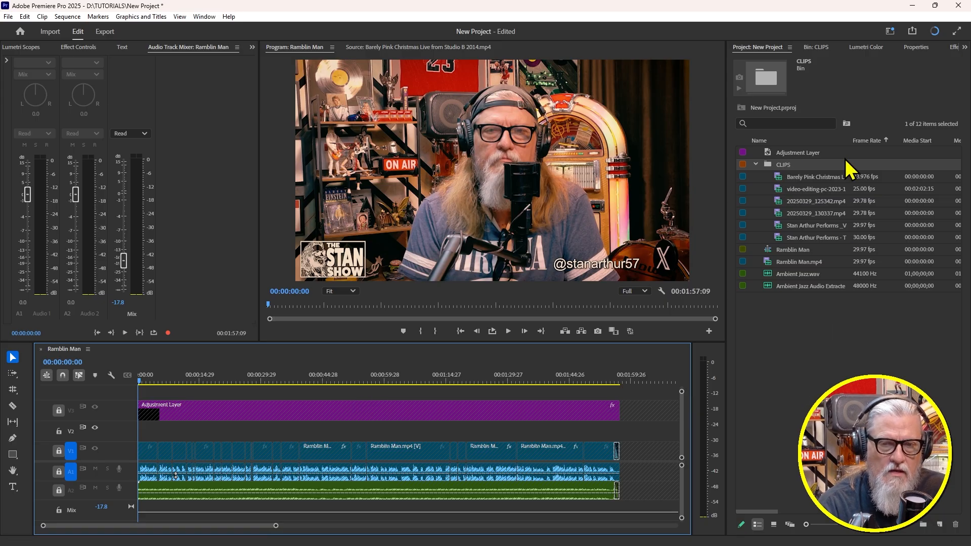
Open the CLIPS bin, switch it to list view and return to the project's root level
double_click(766, 165)
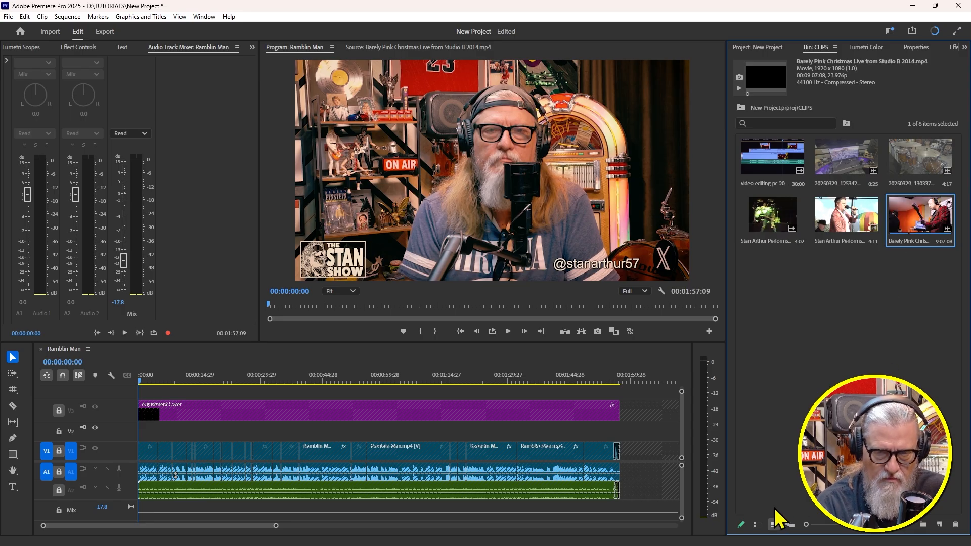
left_click(756, 524)
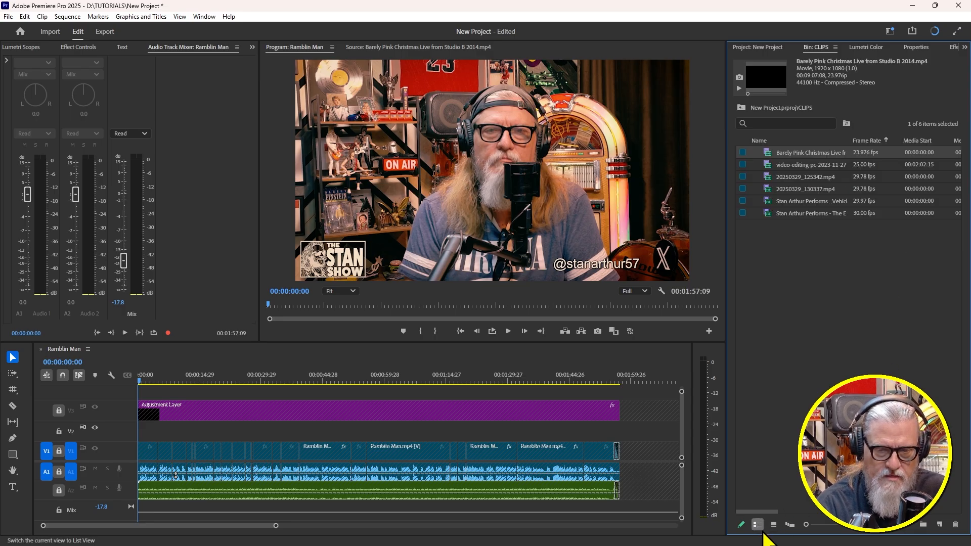
left_click(741, 107)
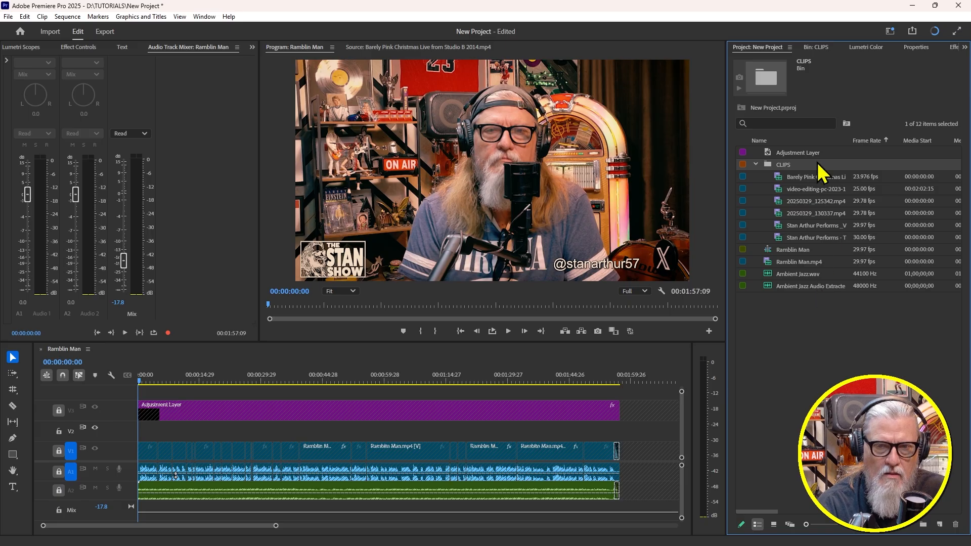
Reopen the CLIPS bin, show its clips in icon view and preview the 20250329 clip thumbnails
double_click(768, 160)
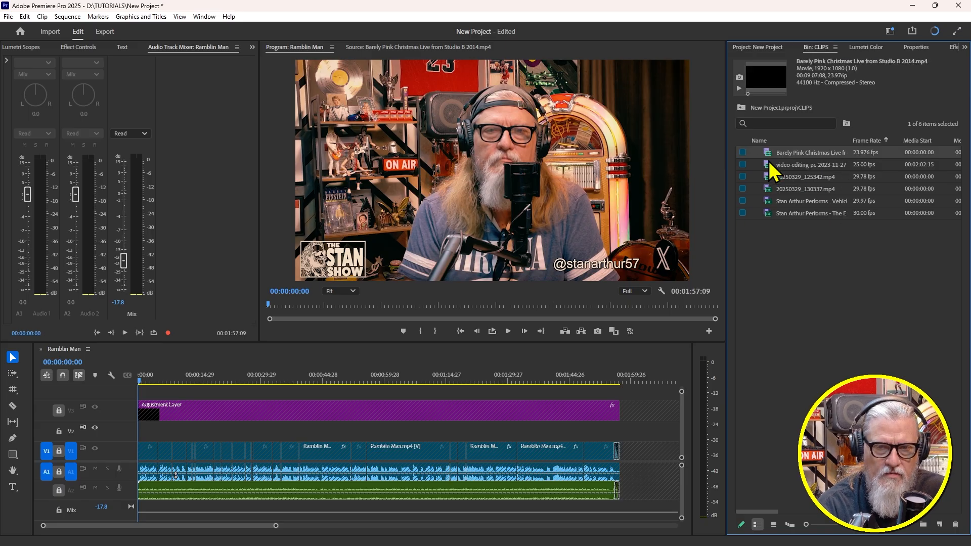
left_click(806, 243)
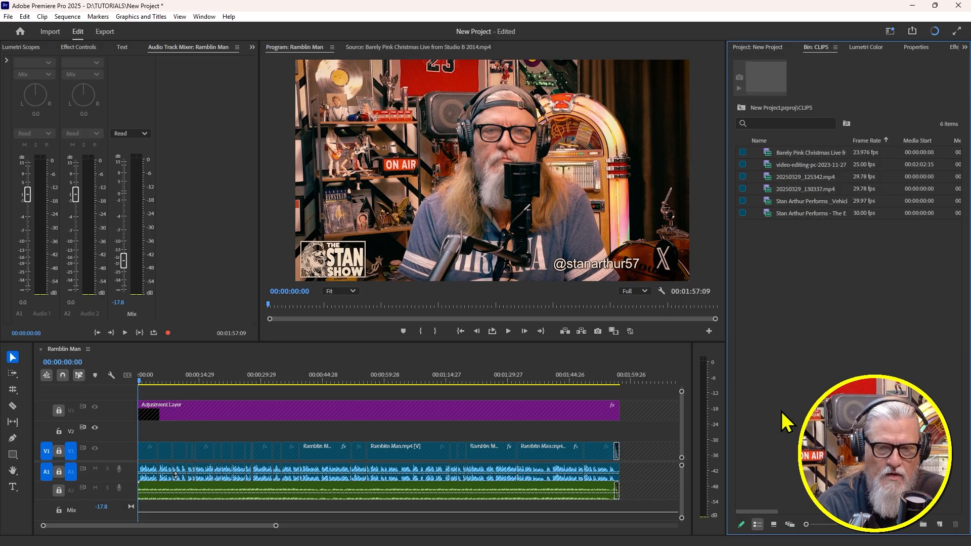
left_click(773, 525)
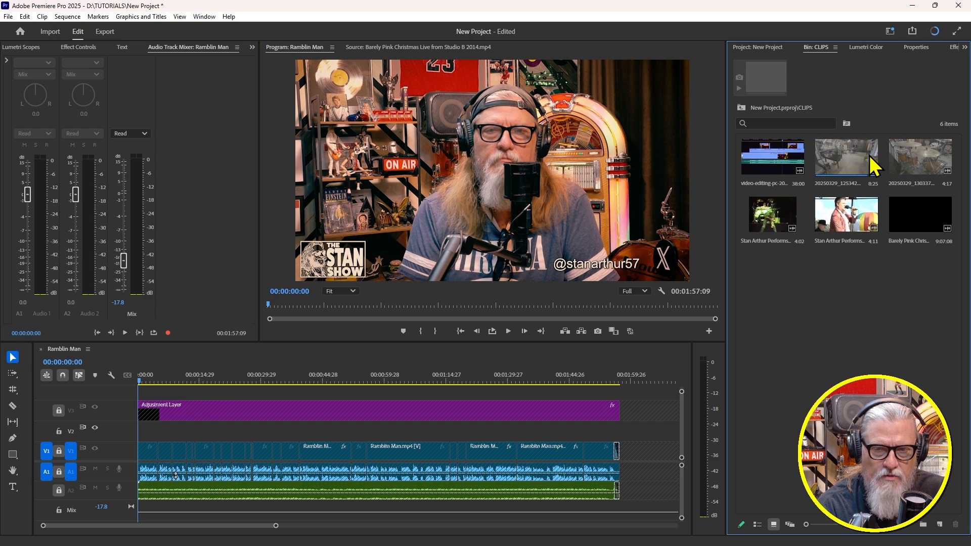
left_click(930, 155)
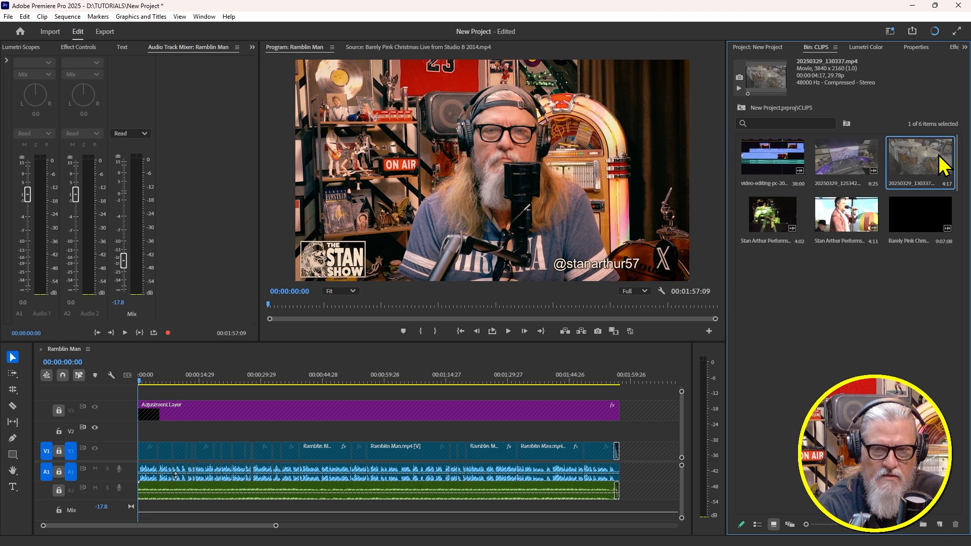
left_click(867, 305)
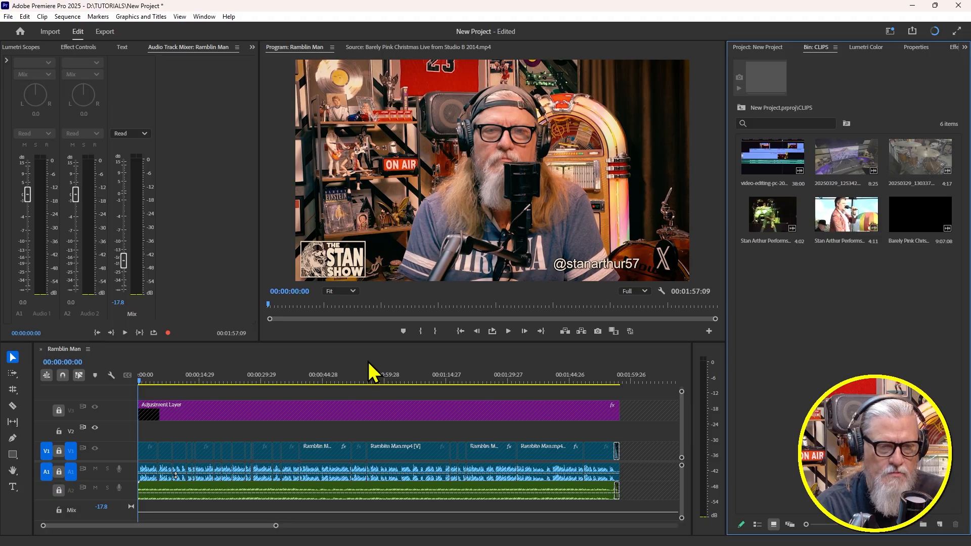
Play the sequence from around 28 seconds to find the B-roll start and mark the In point at 00:00:32:19
left_click(263, 371)
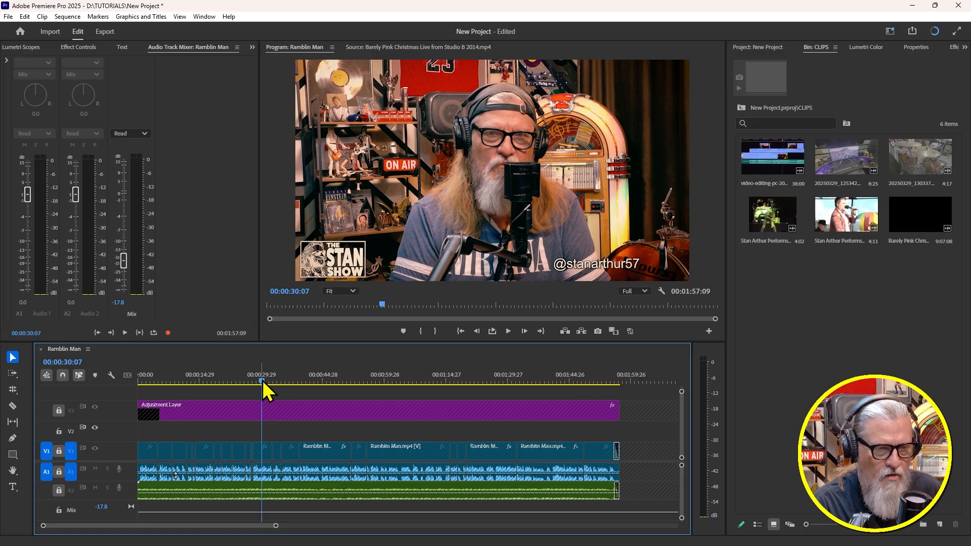
left_click_drag(262, 380, 258, 380)
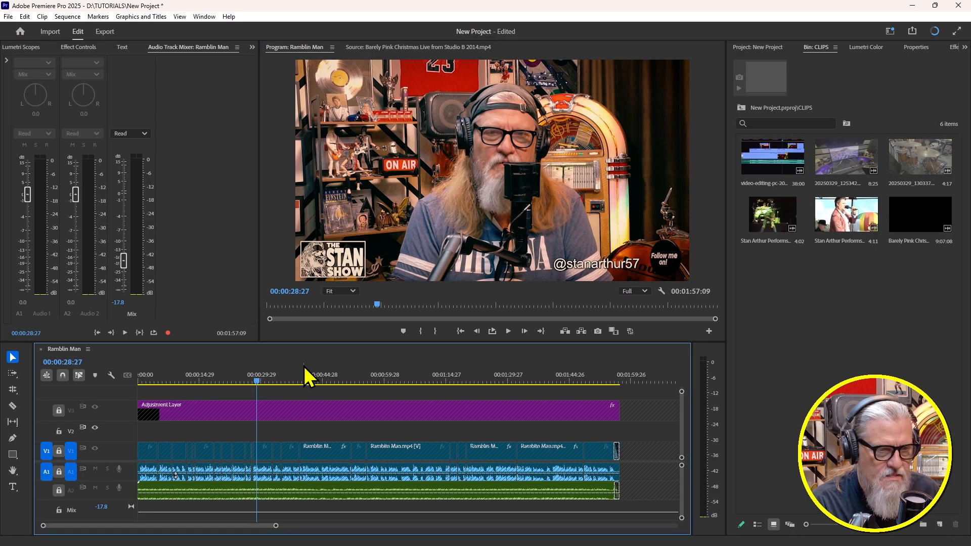
key("space")
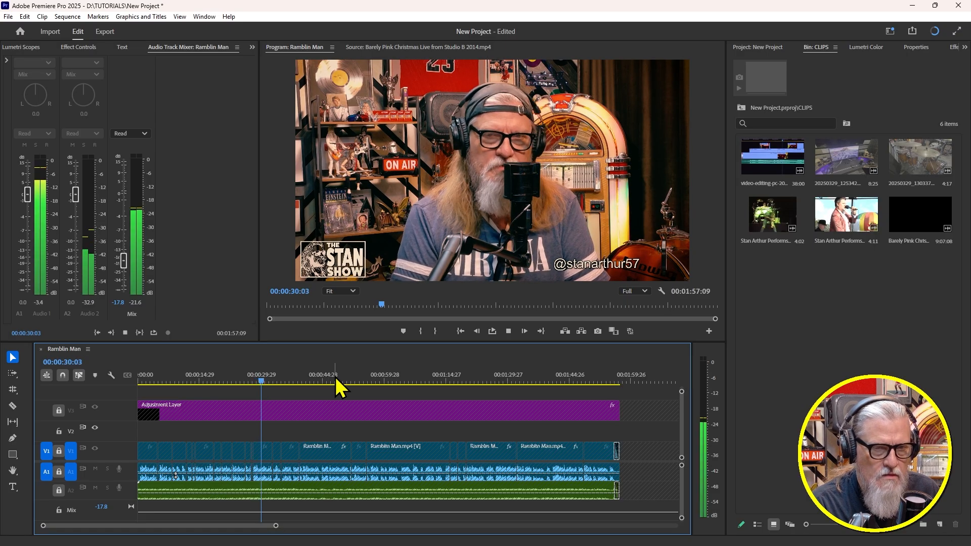
key("space")
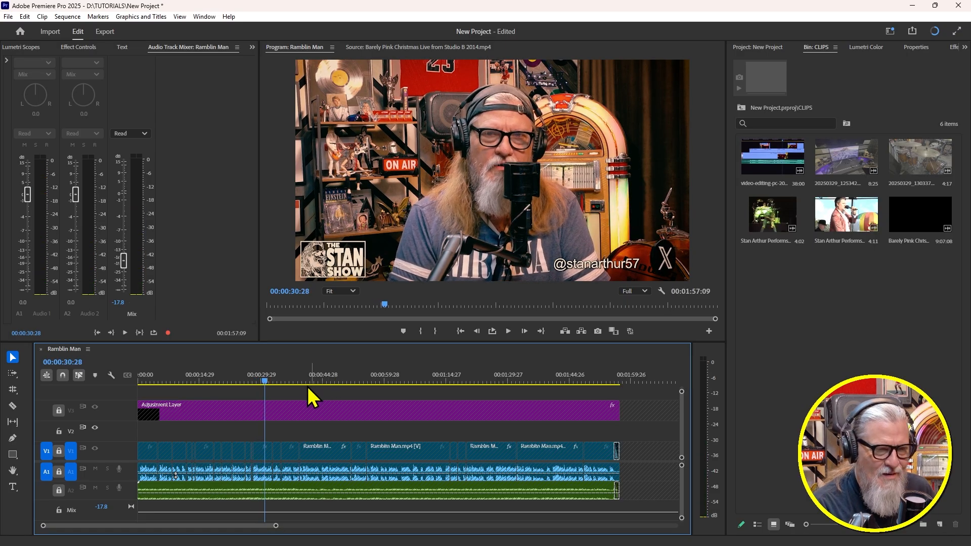
left_click_drag(265, 380, 248, 381)
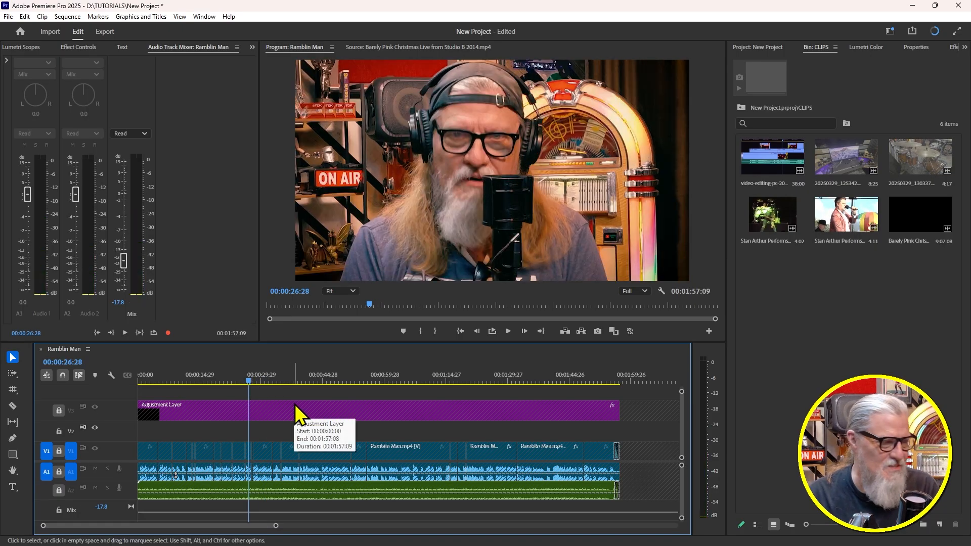
left_click(243, 377)
key("space")
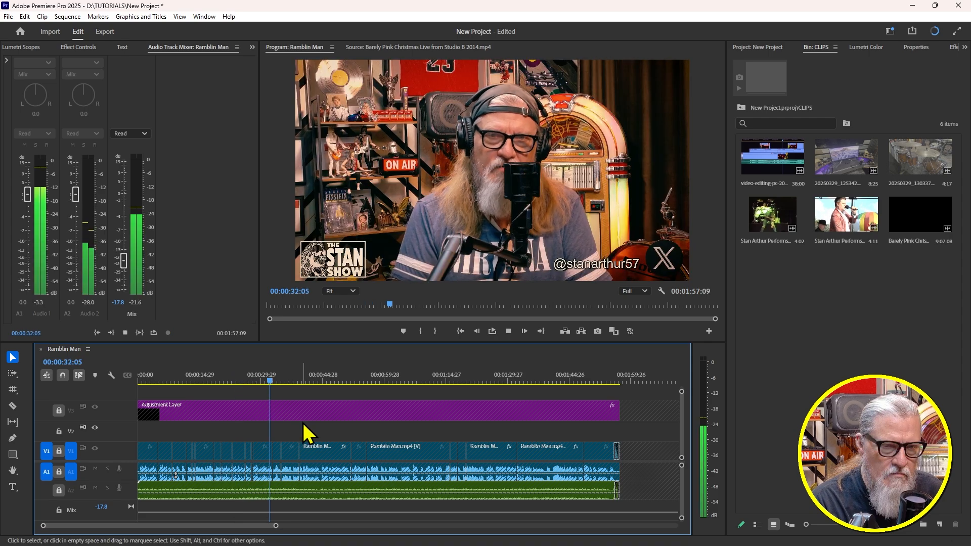
key("space")
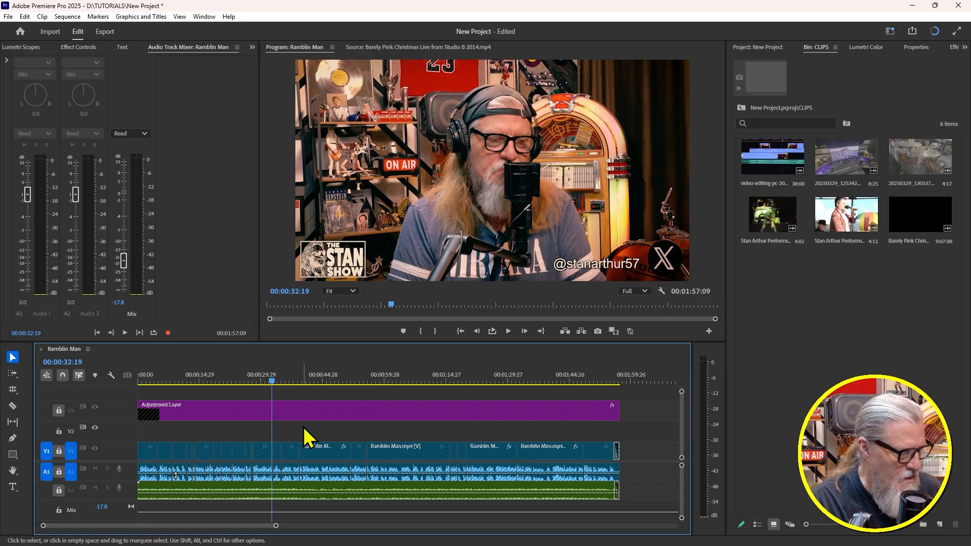
key("i")
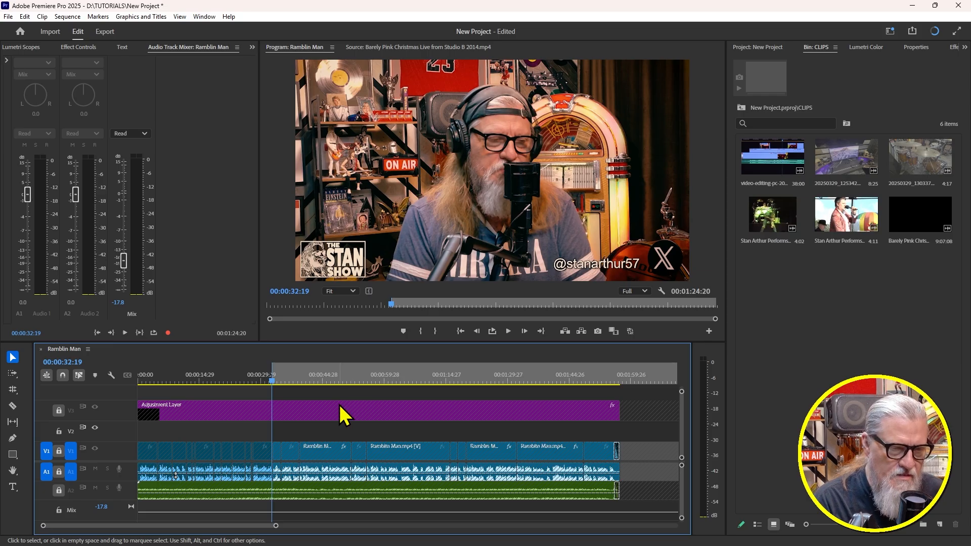
Play on from the In point and mark the Out point at 00:00:35:09 in the sequence
key("space")
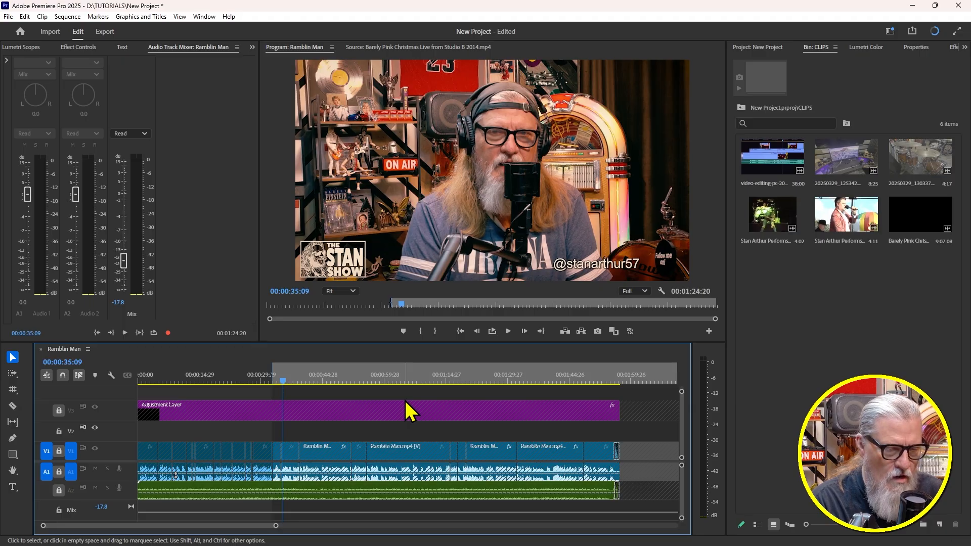
key("o")
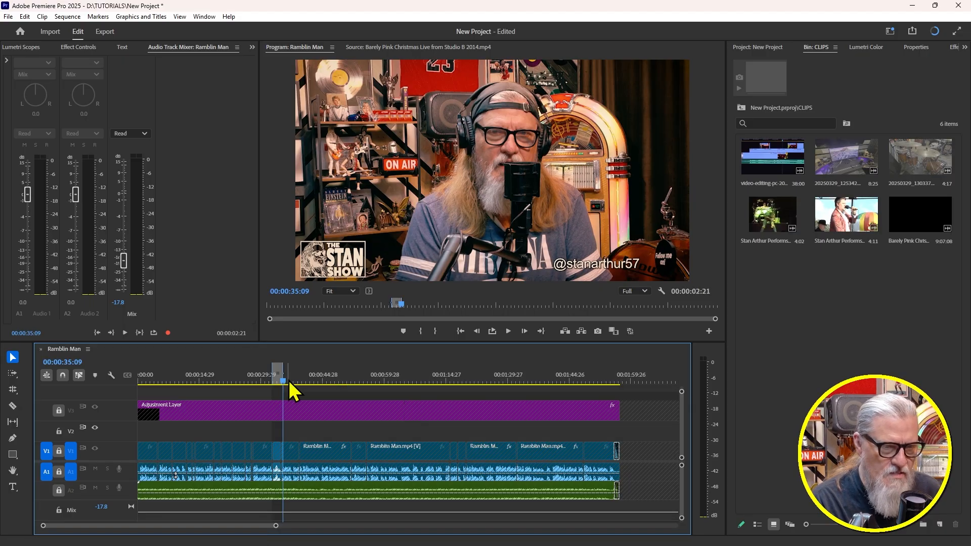
key("=")
key("=")
key("=")
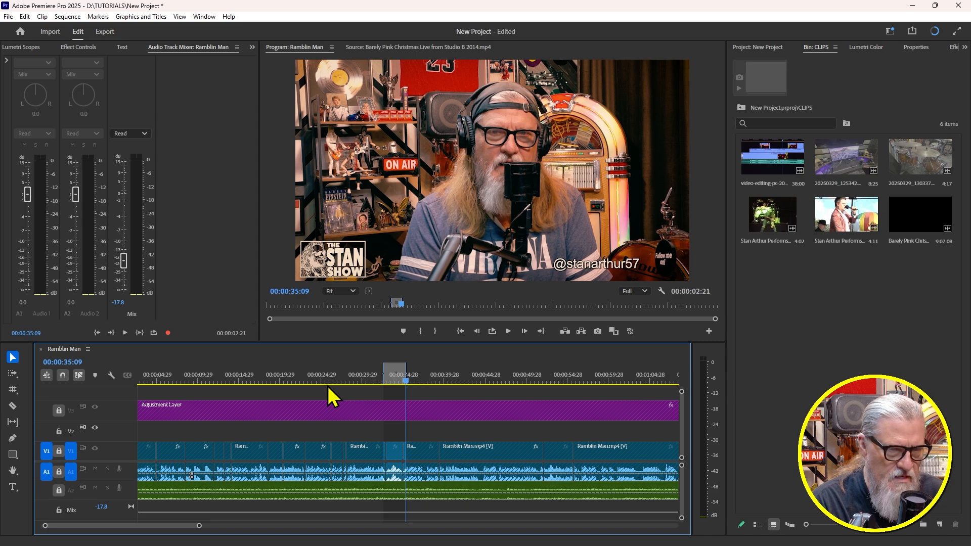
Open the video-editing-pc clip as source and place only its video on V2, starting at the In point 00:00:32:19
double_click(779, 160)
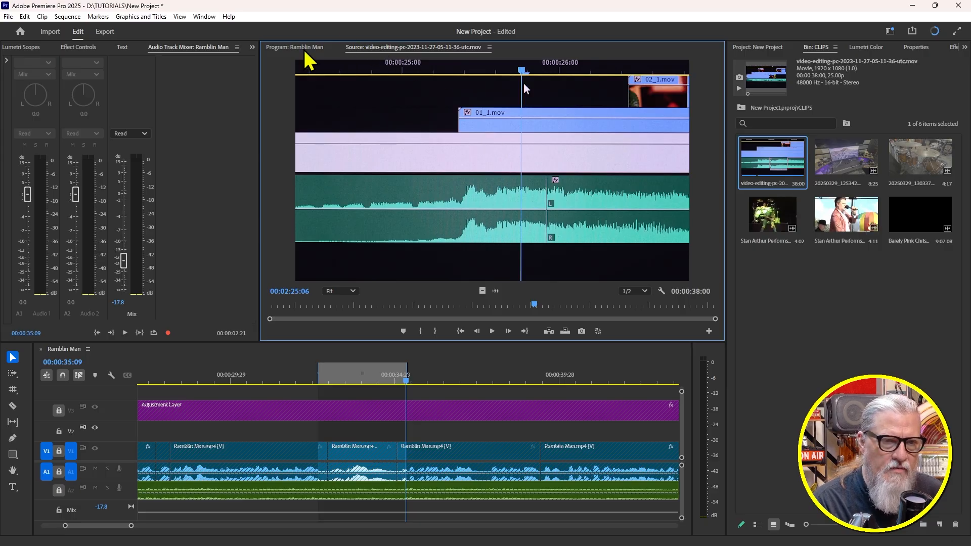
left_click(290, 47)
left_click(378, 47)
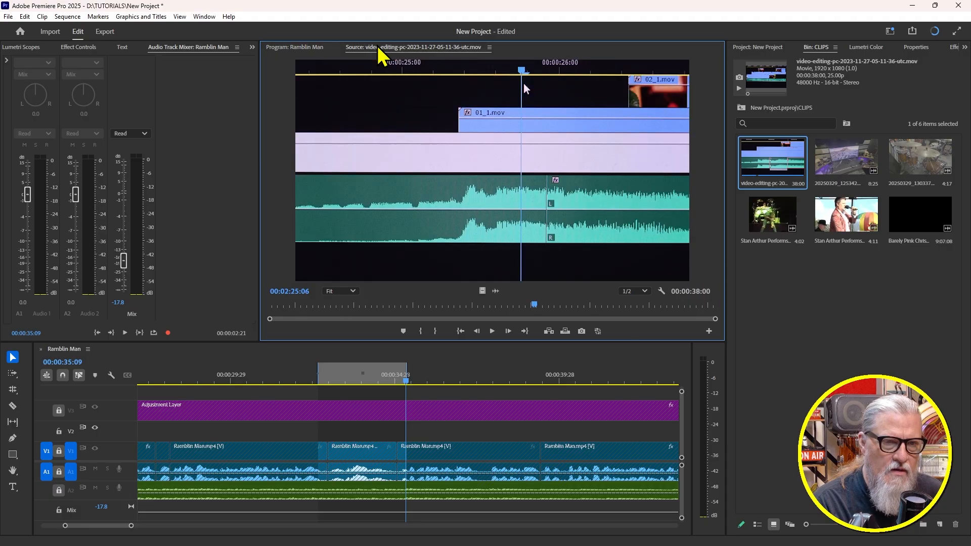
left_click(301, 48)
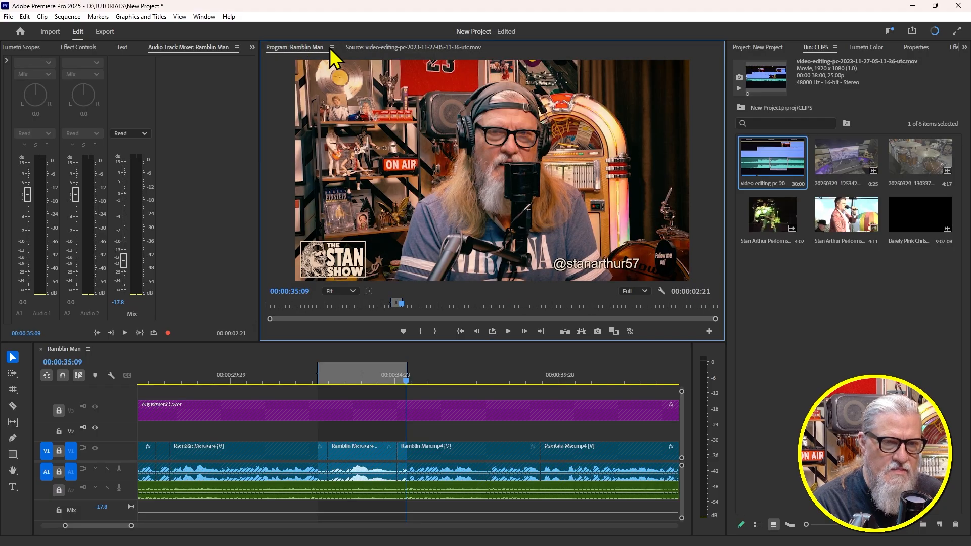
left_click(391, 49)
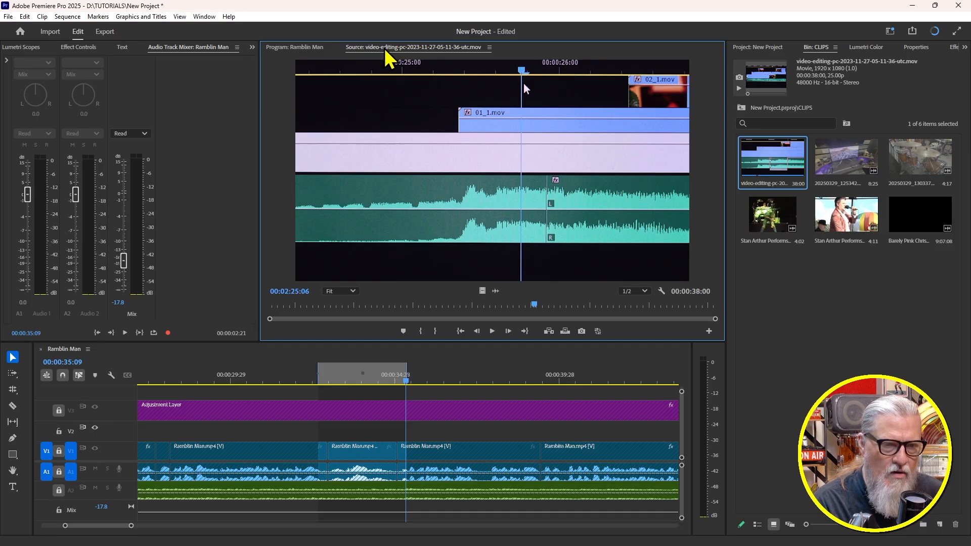
left_click(341, 307)
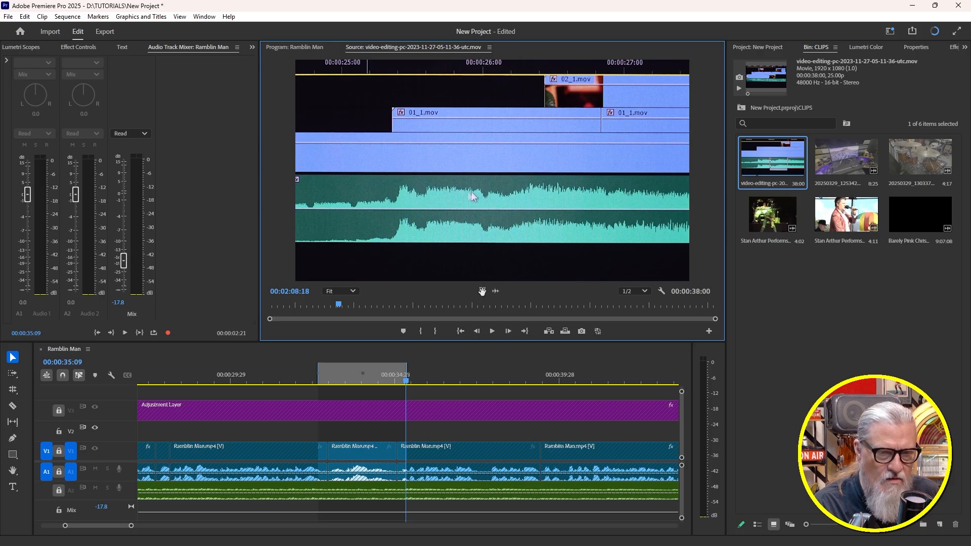
left_click_drag(482, 291, 326, 435)
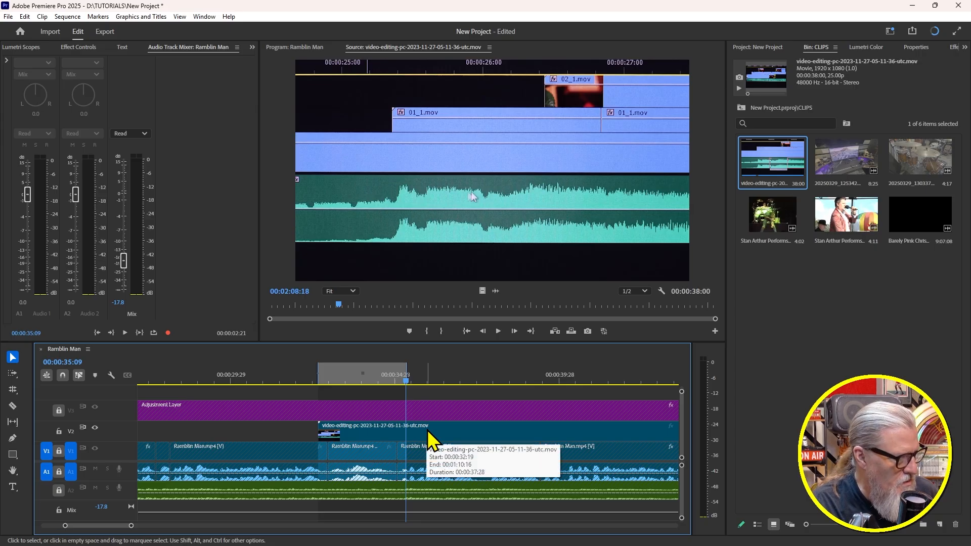
Split the video-editing-pc clip on V2 at the Out point 00:00:35:09 and delete the part after the cut
key("c")
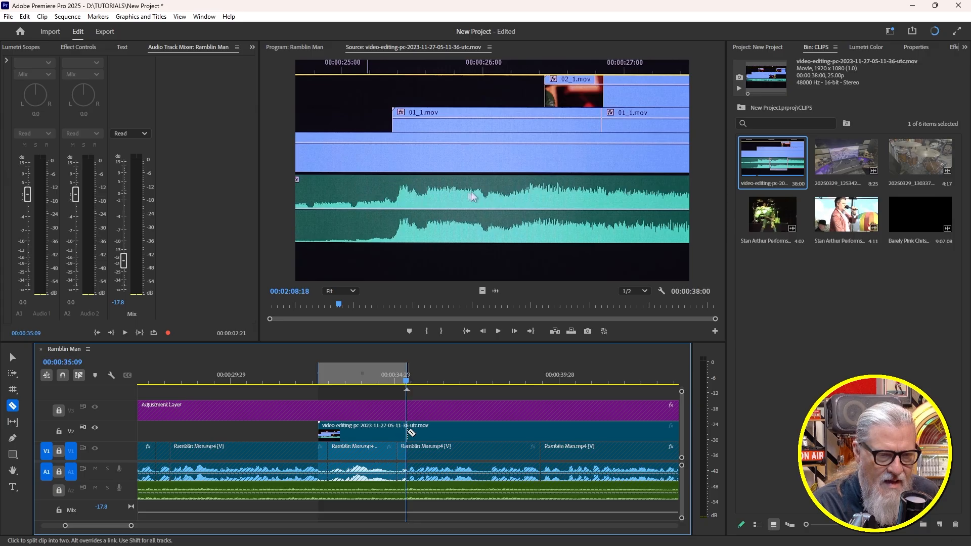
left_click(407, 431)
key("v")
left_click(451, 436)
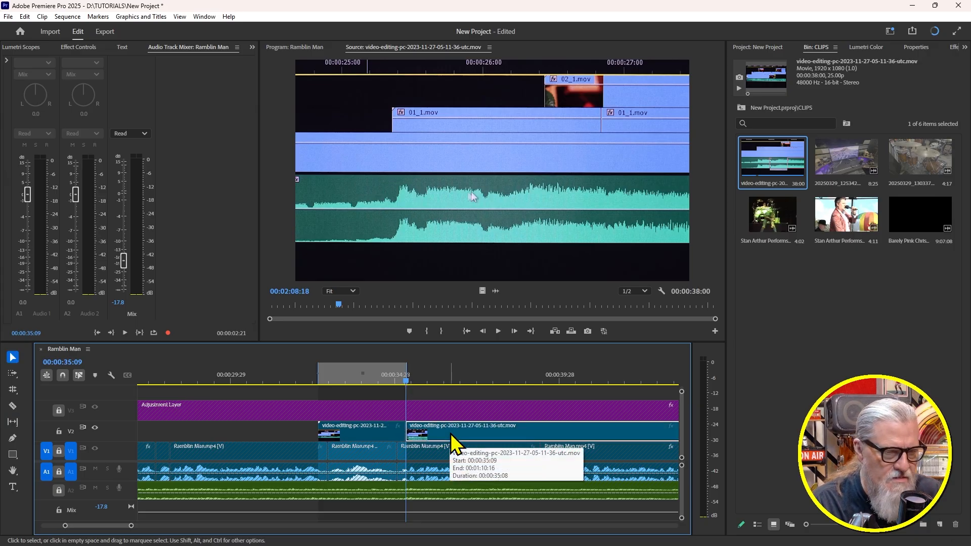
key("Delete")
Play back the video-editing-pc clip in the sequence and extend its end on V2 to 00:00:35:26
mouse_move(372, 372)
left_mouse_down()
mouse_move(359, 381)
mouse_move(376, 383)
mouse_move(354, 384)
mouse_move(369, 374)
mouse_move(363, 383)
left_mouse_up()
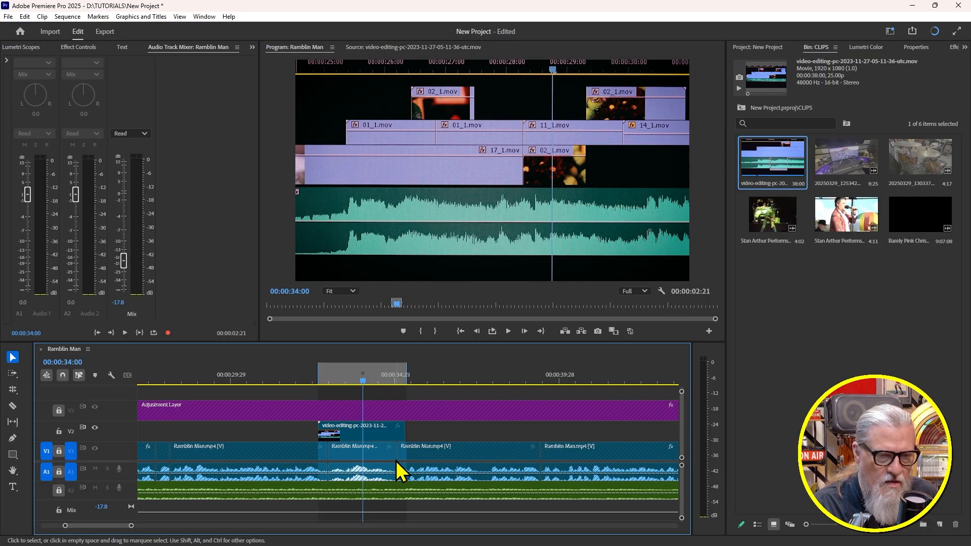
left_click_drag(364, 378, 299, 375)
key("space")
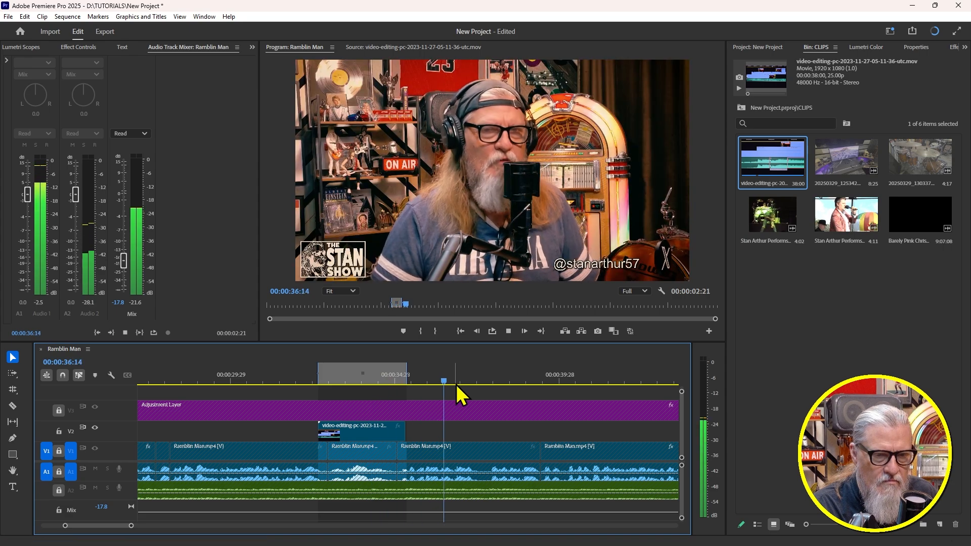
left_click_drag(387, 382, 394, 380)
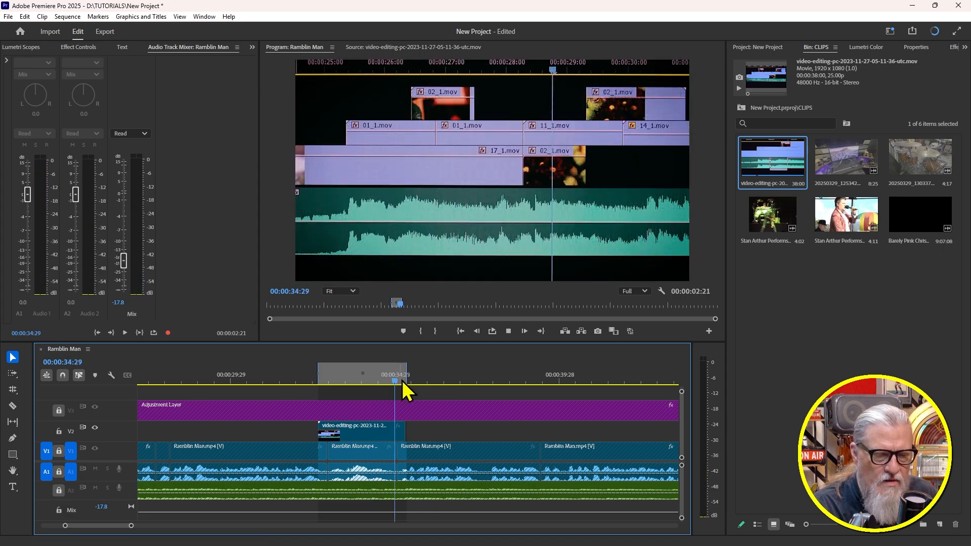
key("space")
left_click_drag(448, 375, 403, 380)
key("space")
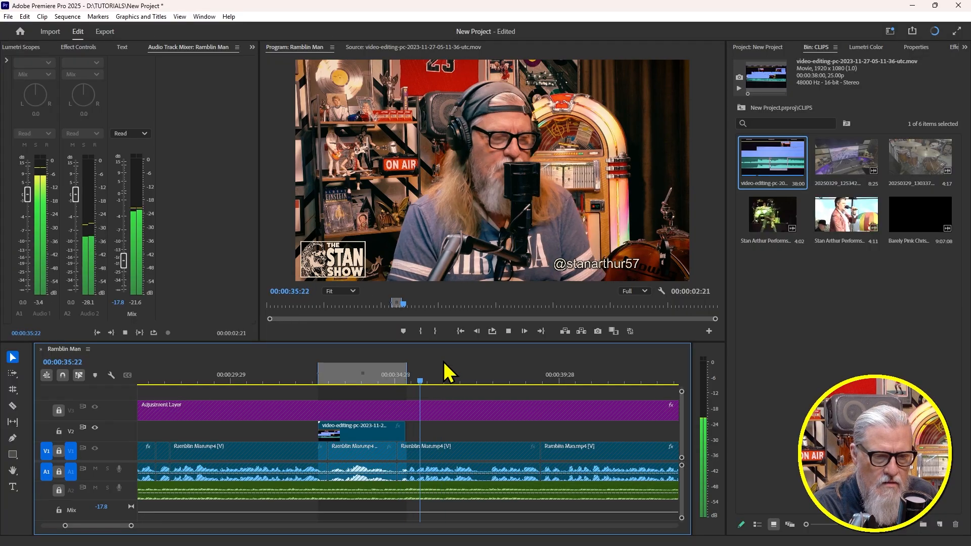
key("space")
left_click_drag(433, 378, 427, 380)
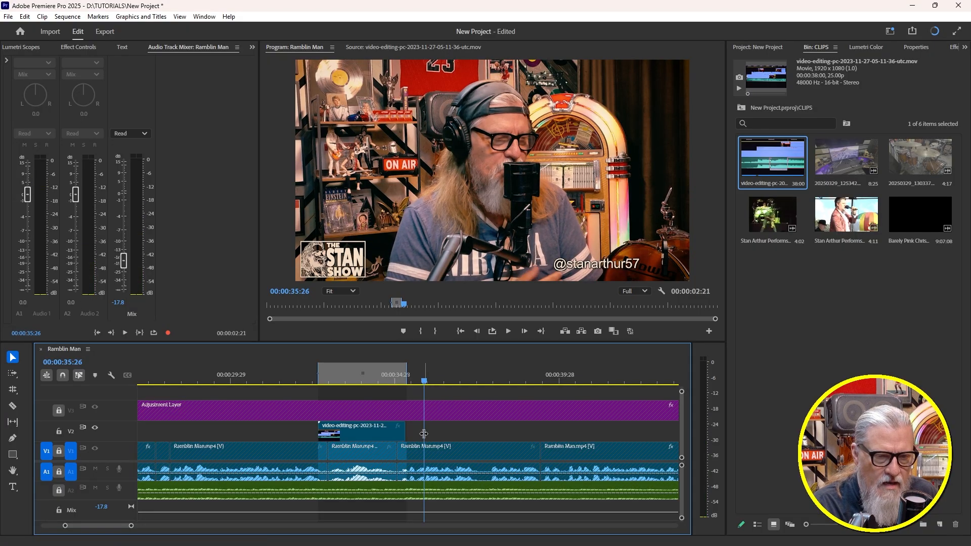
left_click_drag(400, 429, 423, 433)
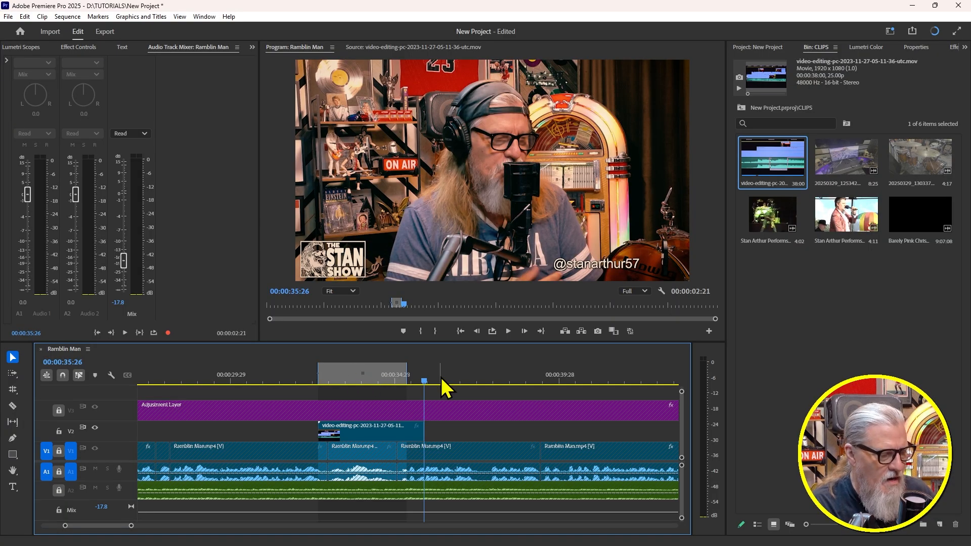
Mark the range for the second B-roll clip with an In point at 00:00:35:26 and an Out point at 00:00:39:12
key("i")
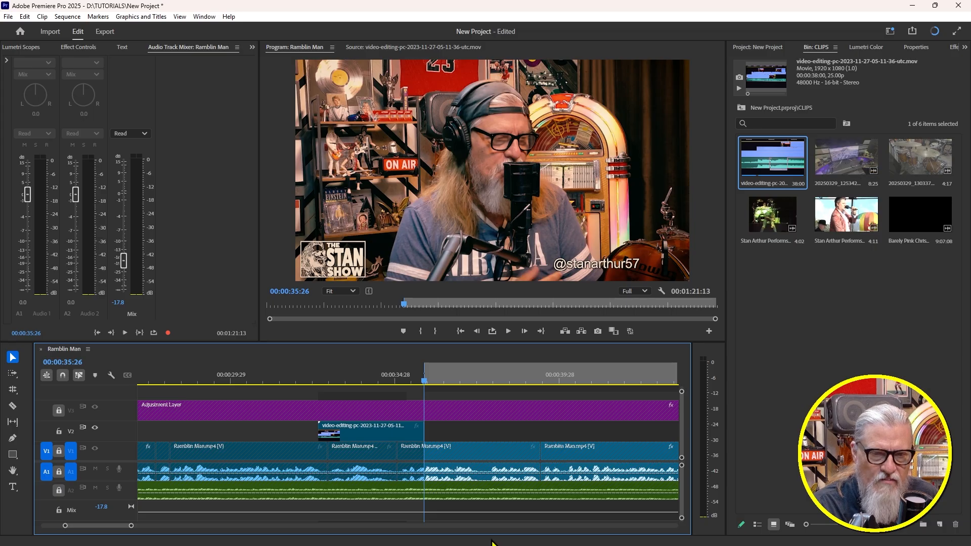
key("space")
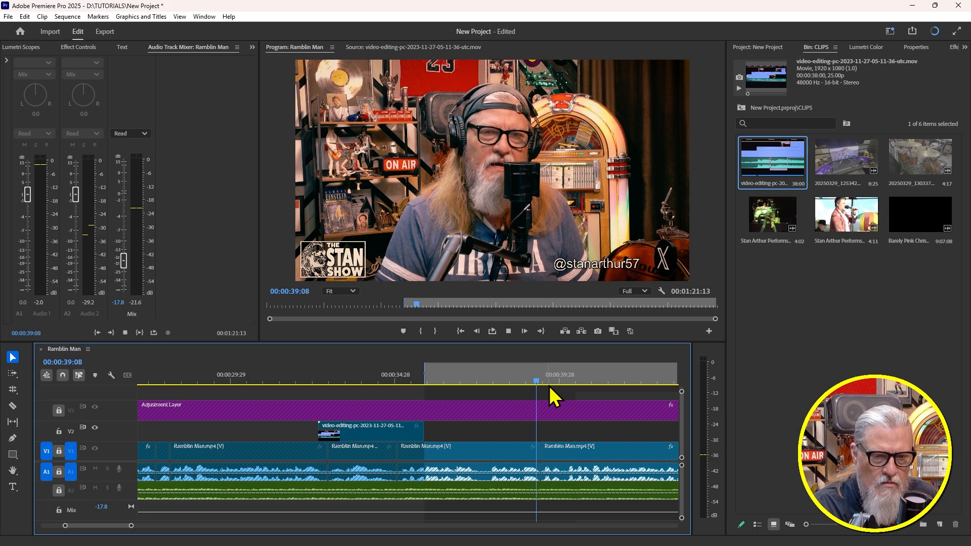
left_click(460, 381)
mouse_move(461, 381)
left_mouse_down()
mouse_move(478, 381)
mouse_move(449, 388)
left_mouse_up()
key("space")
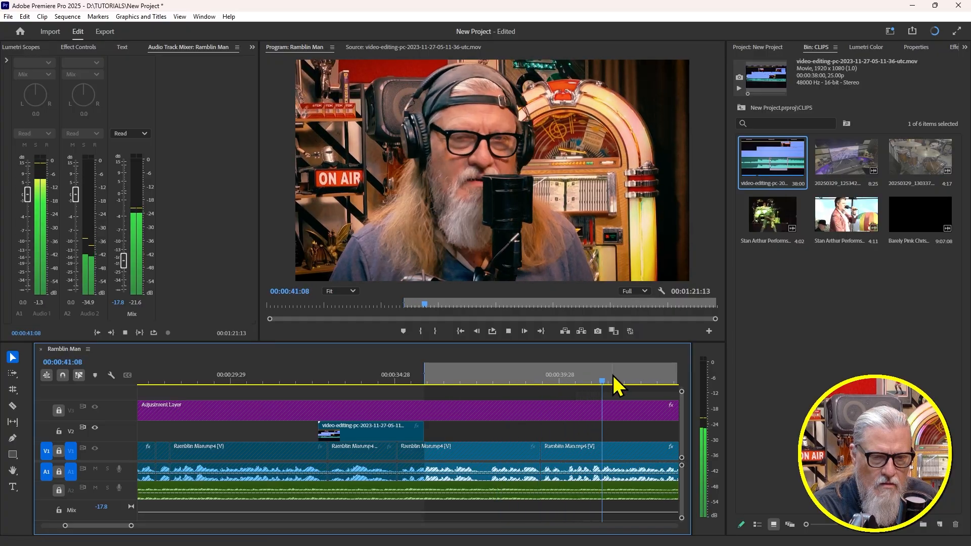
left_click_drag(620, 380, 521, 386)
key("space")
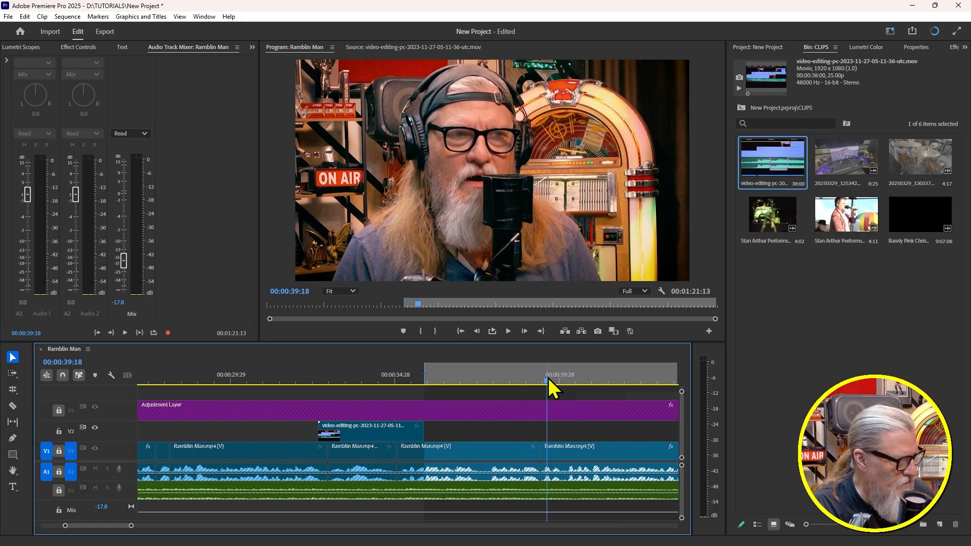
left_click(542, 379)
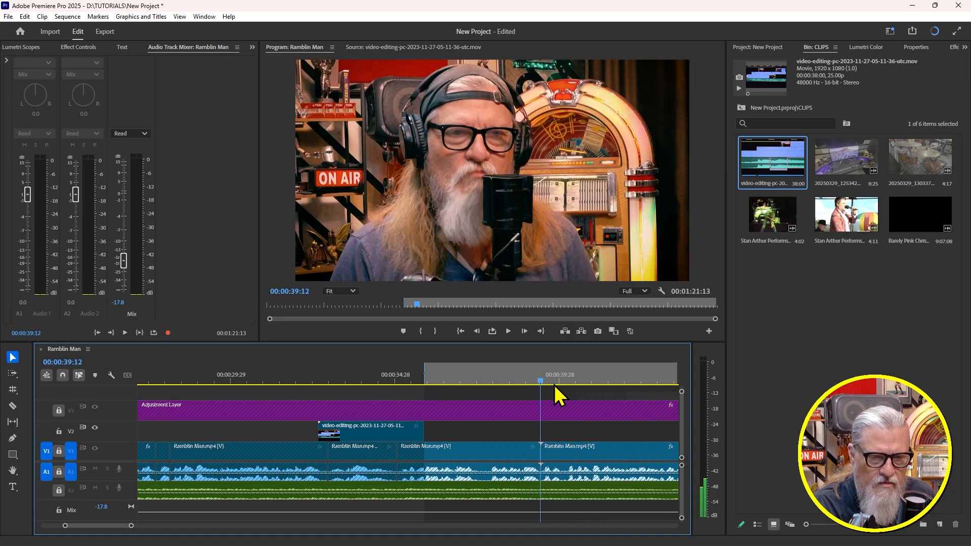
key("o")
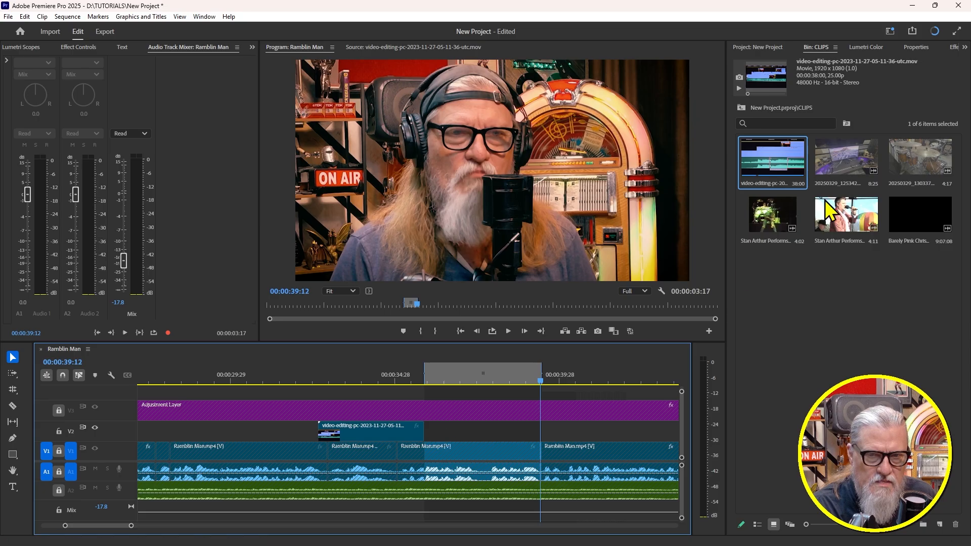
Preview 20250329_125342.mp4, place only its video on V2 at the In point 00:00:35:26, and scrub through it in the sequence
double_click(850, 170)
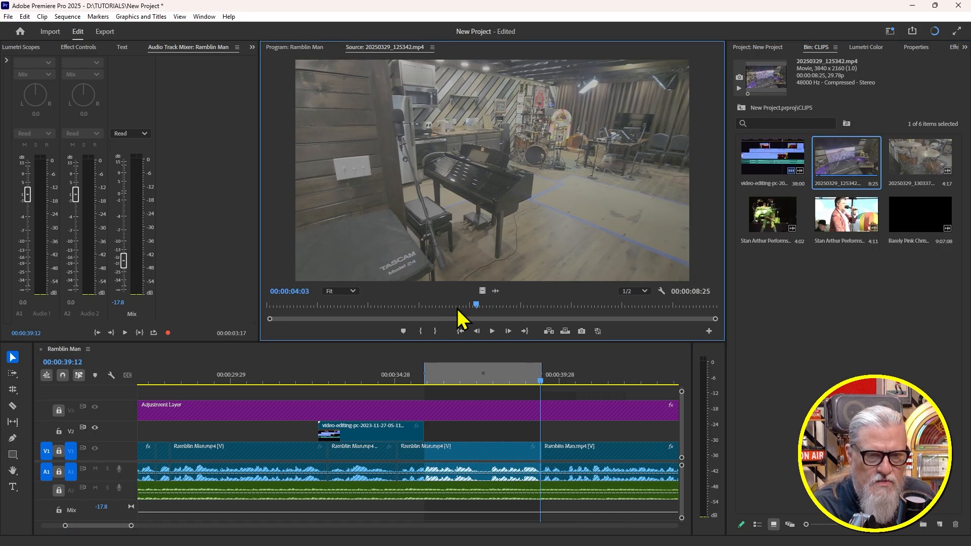
left_click_drag(476, 306, 683, 315)
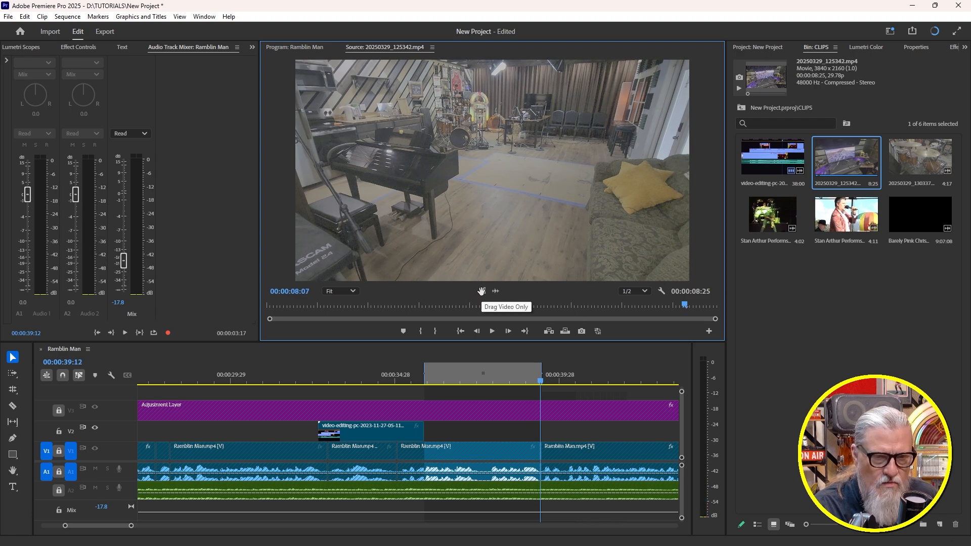
left_click_drag(482, 292, 481, 293)
left_click_drag(474, 380, 426, 435)
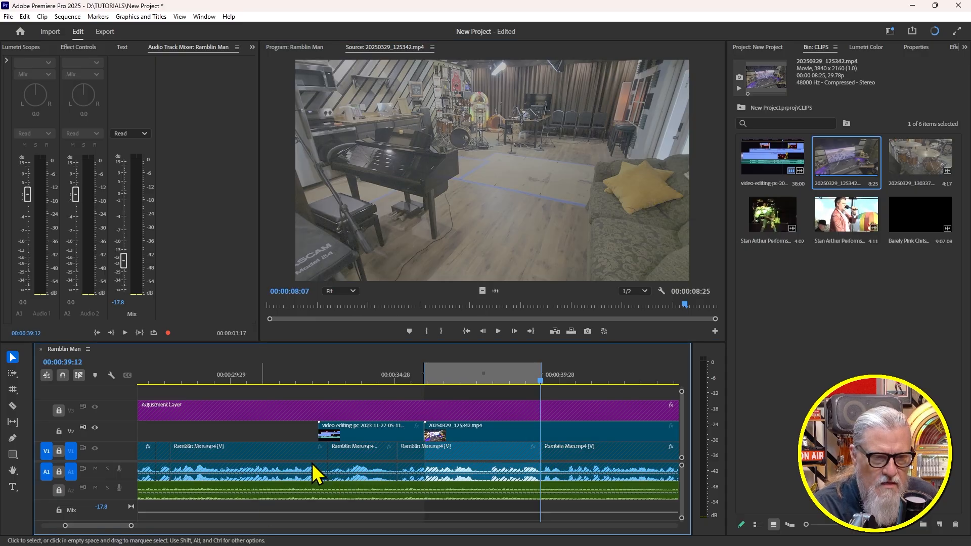
left_click(430, 375)
left_click_drag(430, 375, 603, 384)
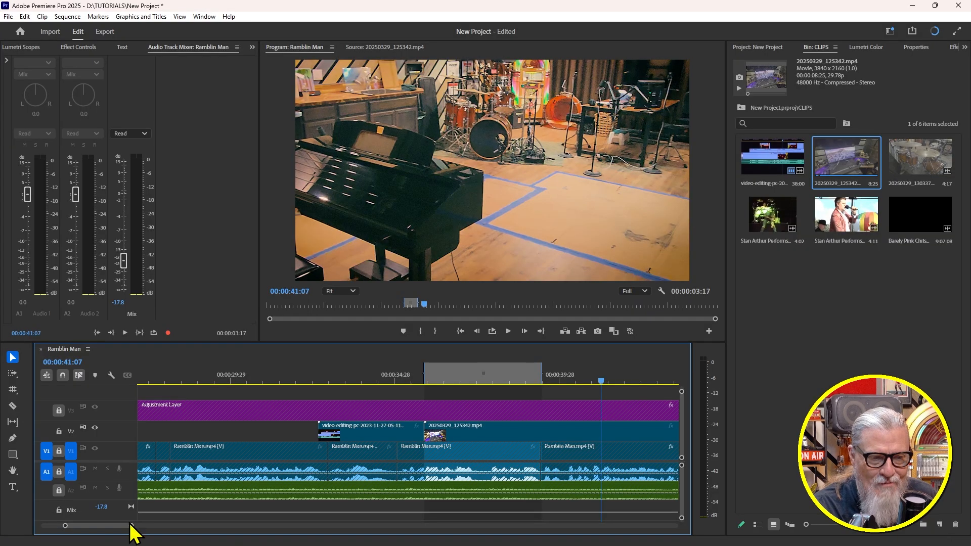
Rate-stretch the 20250329_125342.mp4 clip on V2 so it ends at the Out point 00:00:39:12, and play it back in the sequence
left_click_drag(133, 526, 165, 526)
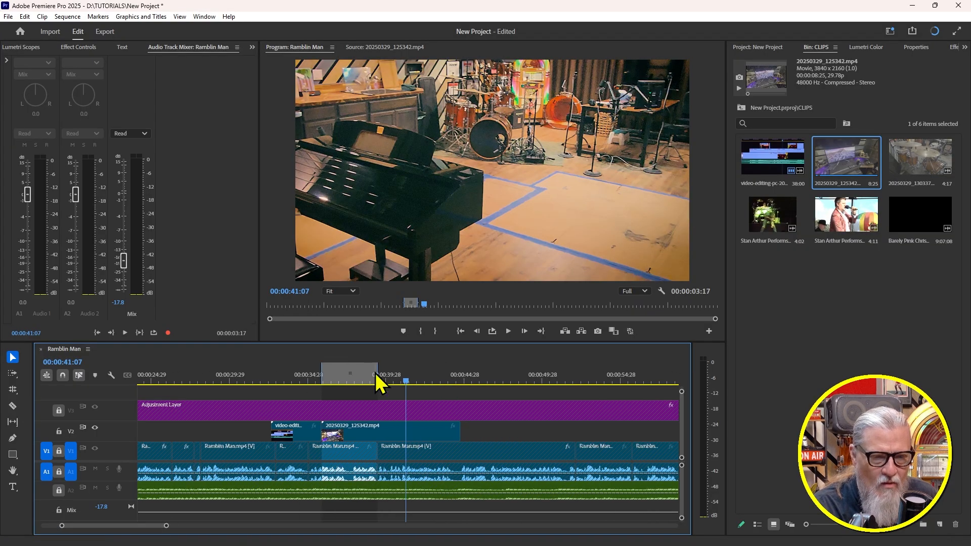
left_click(386, 430)
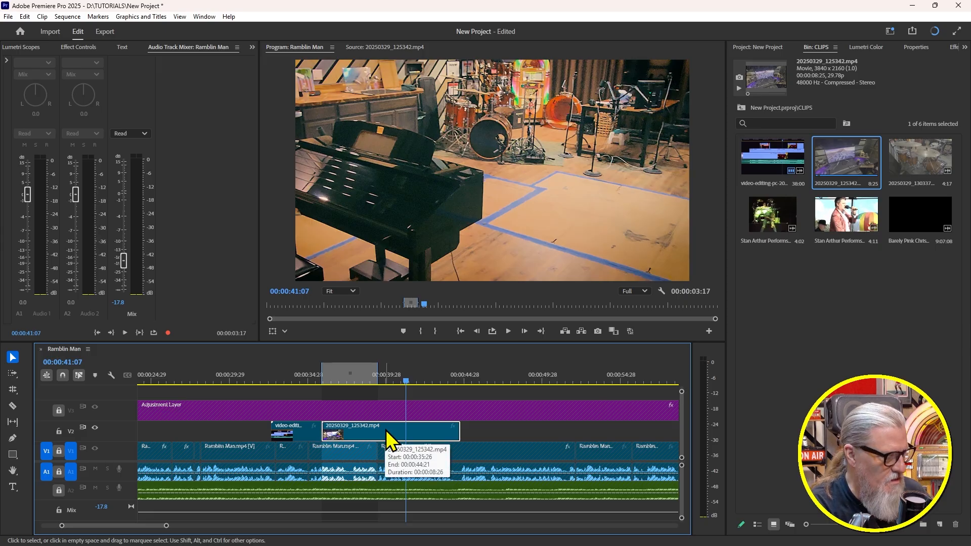
key("r")
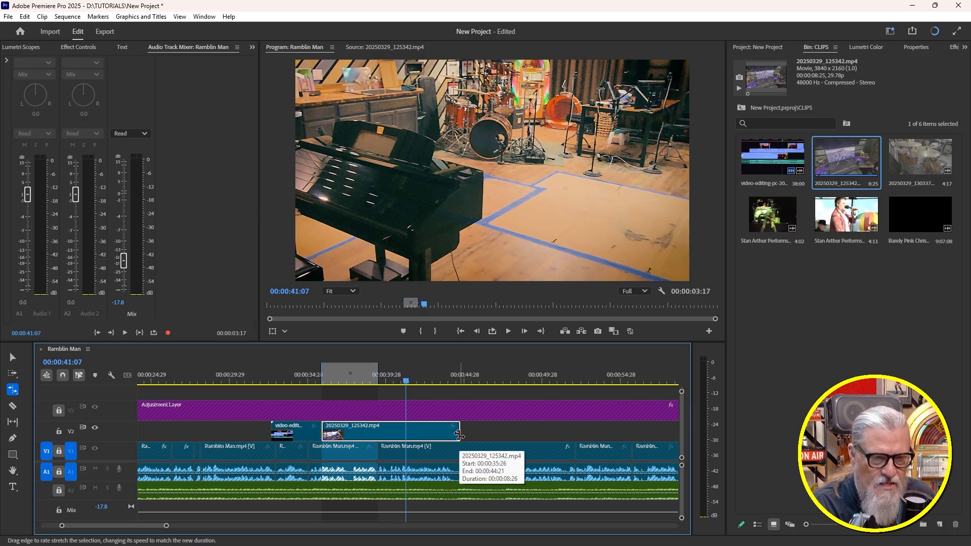
left_click_drag(458, 435, 377, 432)
left_click_drag(299, 373, 302, 373)
key("space")
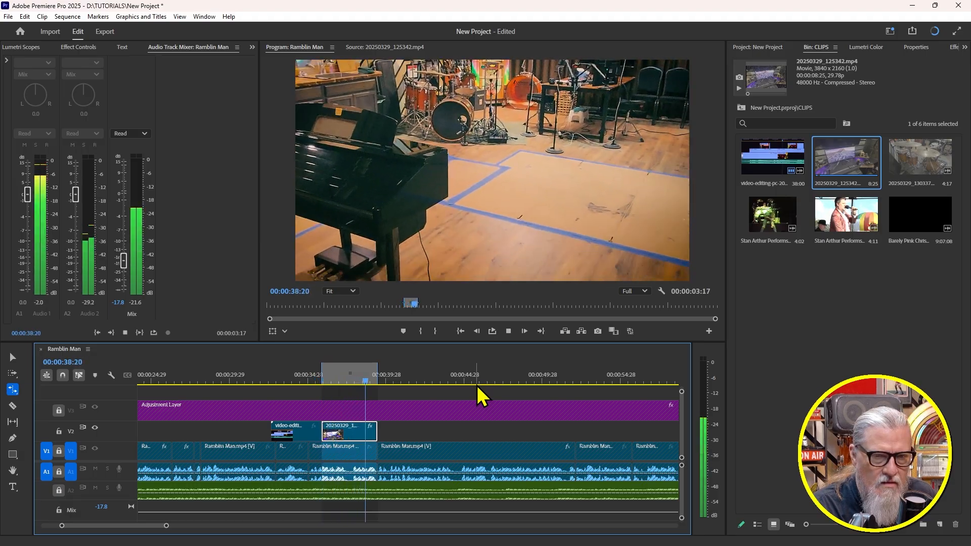
key("space")
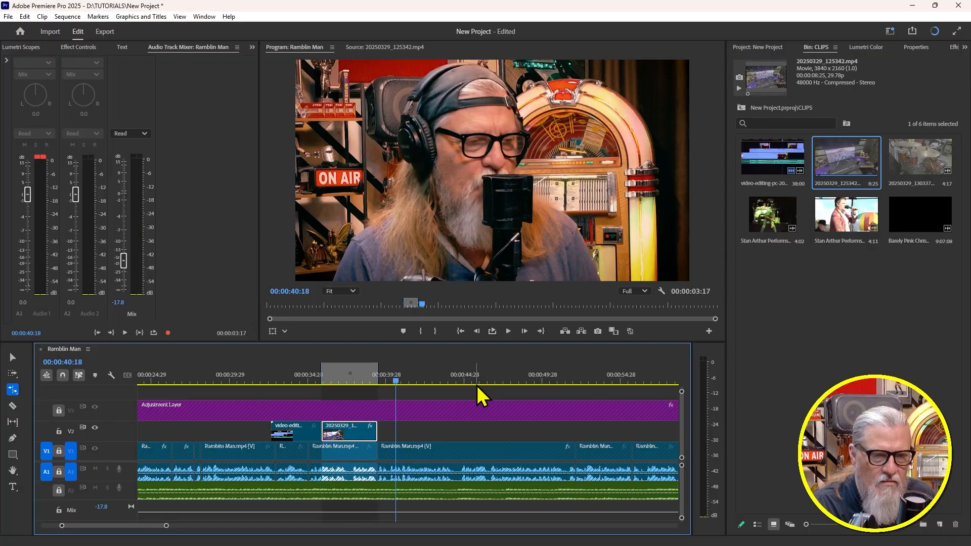
Play on to 00:00:49:27 in the sequence and place only the video of 20250329_130337.mp4 on V2 there
key("space")
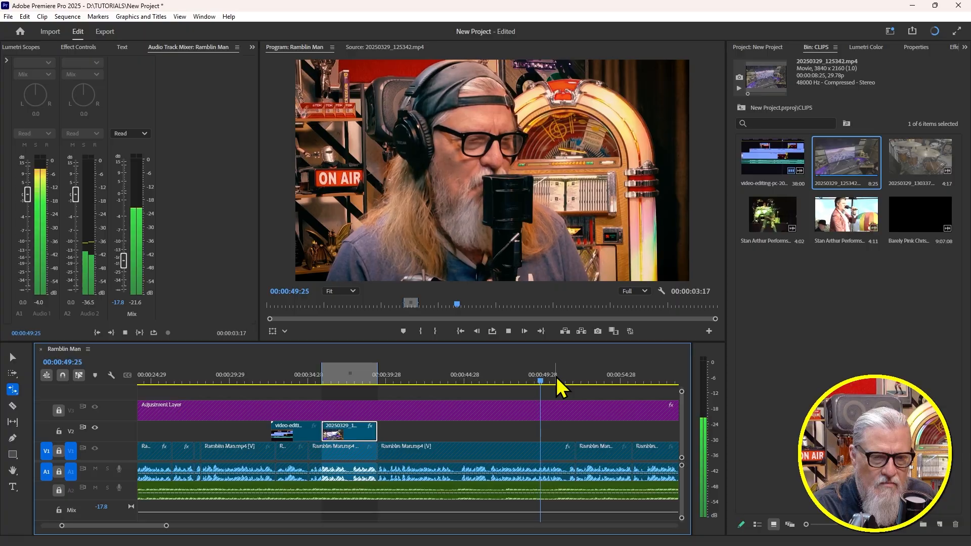
left_click_drag(554, 378, 512, 375)
key("space")
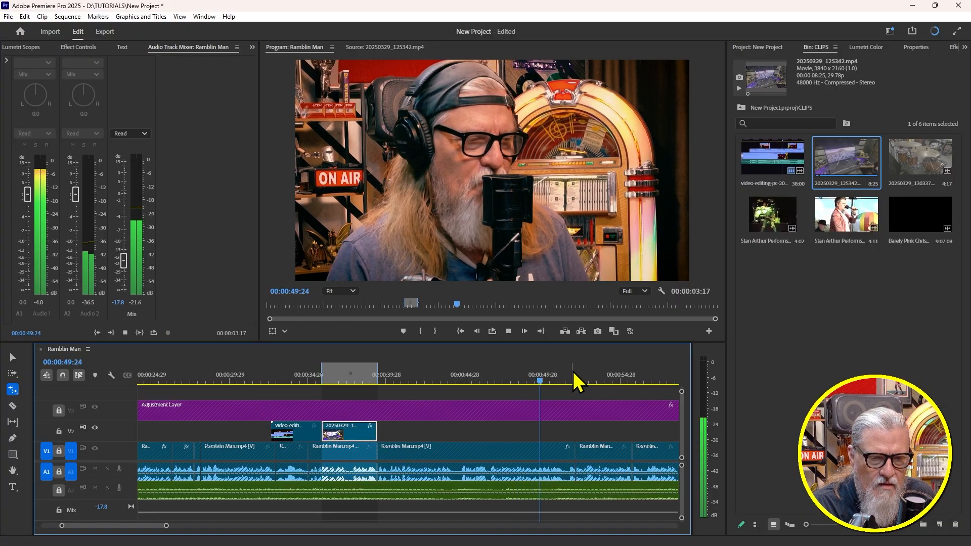
key("space")
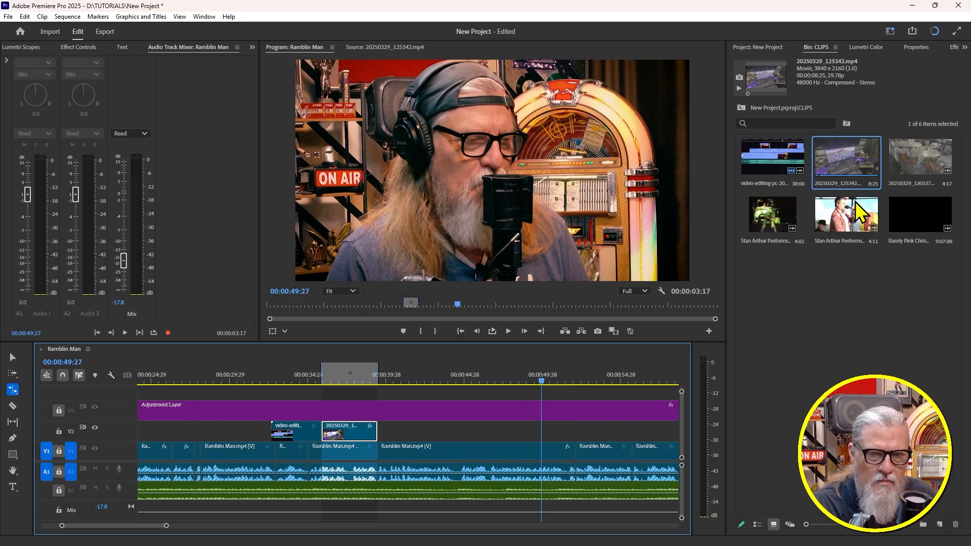
double_click(921, 170)
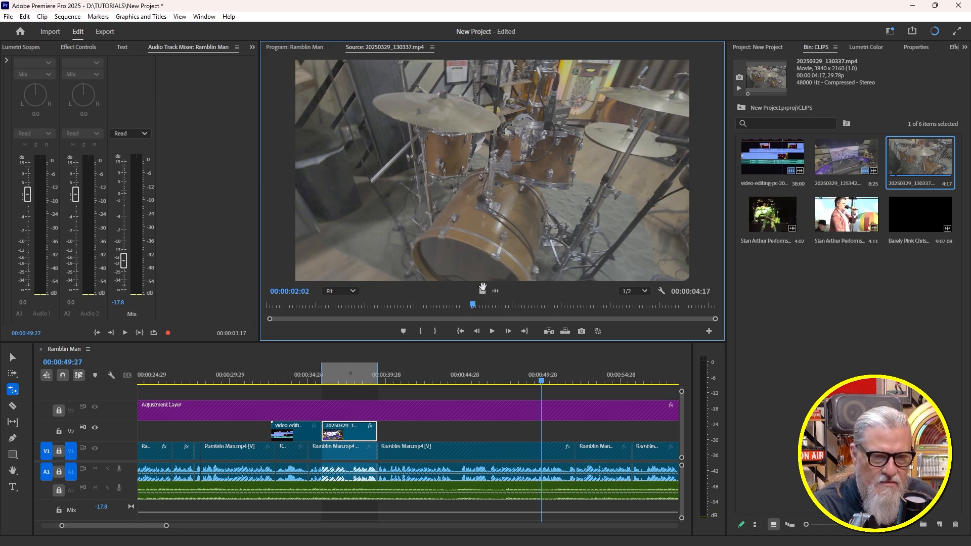
left_click_drag(482, 290, 545, 438)
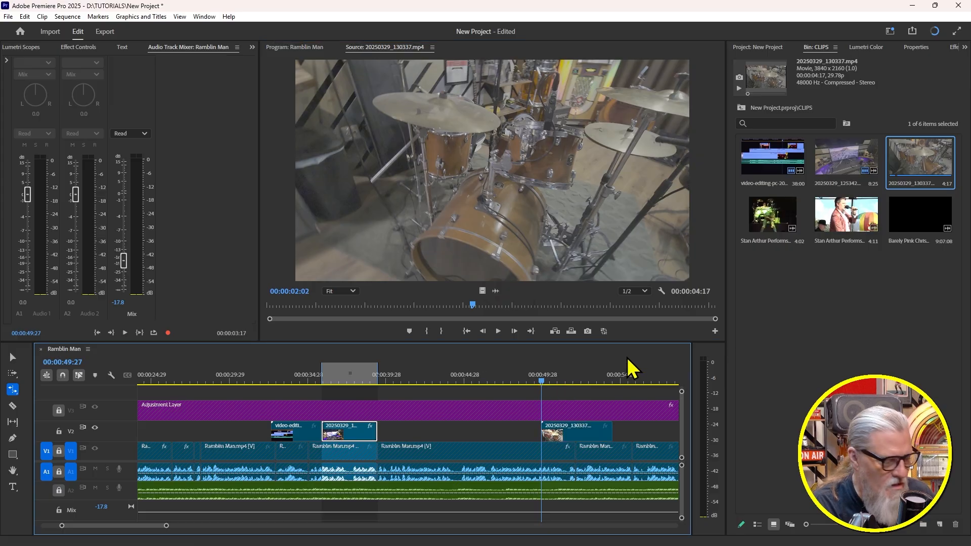
Play back the 20250329_130337.mp4 clip in the sequence and rate-stretch its end on V2 to 00:00:52:21
key("space")
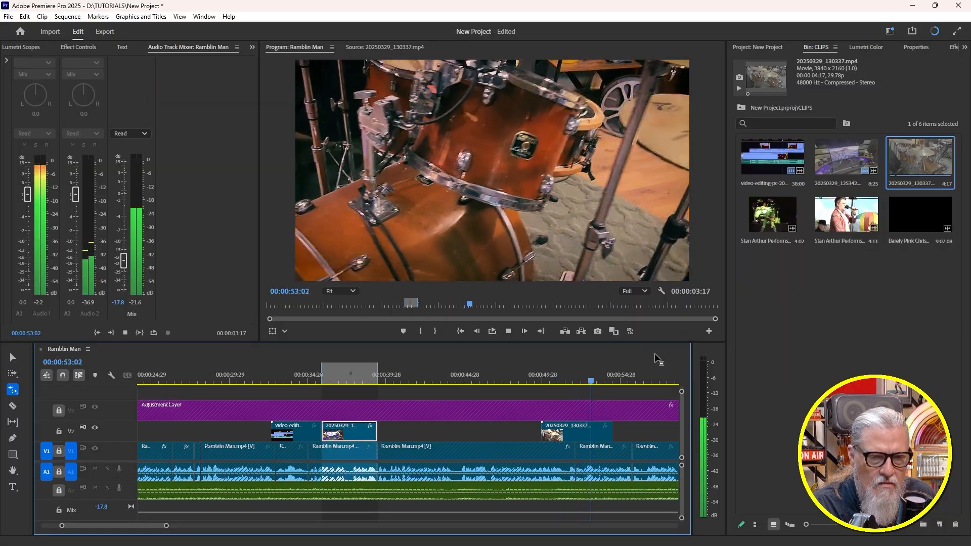
left_click(586, 378)
left_click_drag(589, 376, 587, 376)
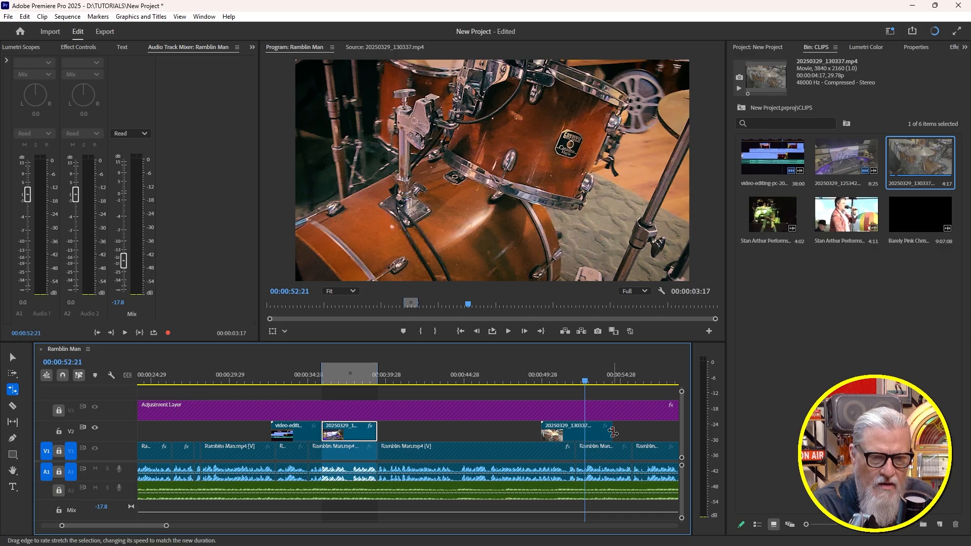
left_click(612, 433)
left_click_drag(611, 434, 584, 437)
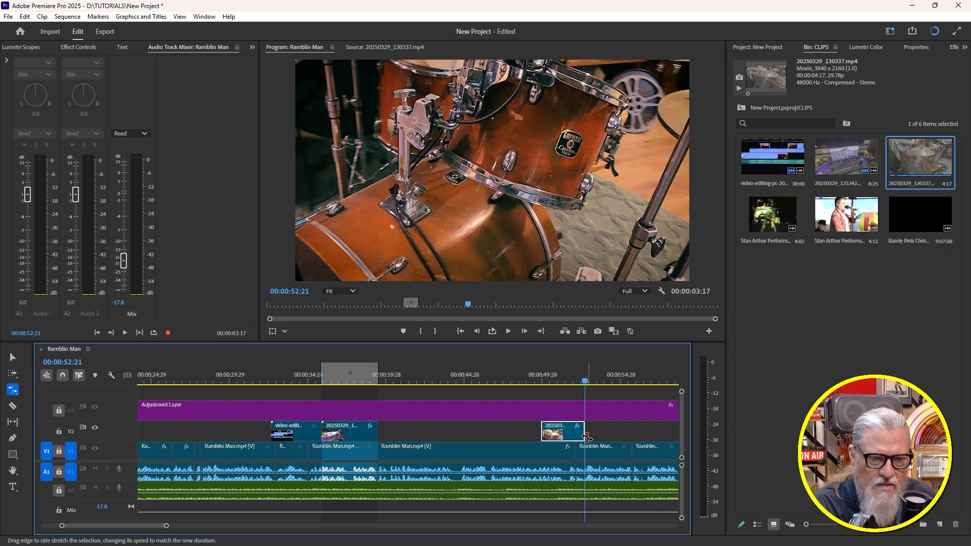
Scrub through the 20250329_130337.mp4 clip on V2 and scale it with Fill frame
left_click(567, 374)
left_click_drag(570, 374, 563, 375)
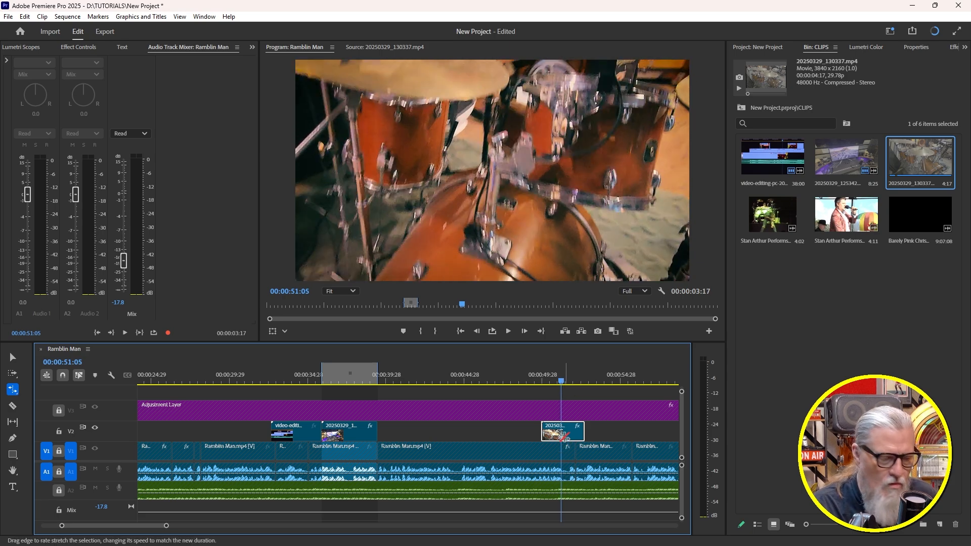
key("v")
right_click(565, 431)
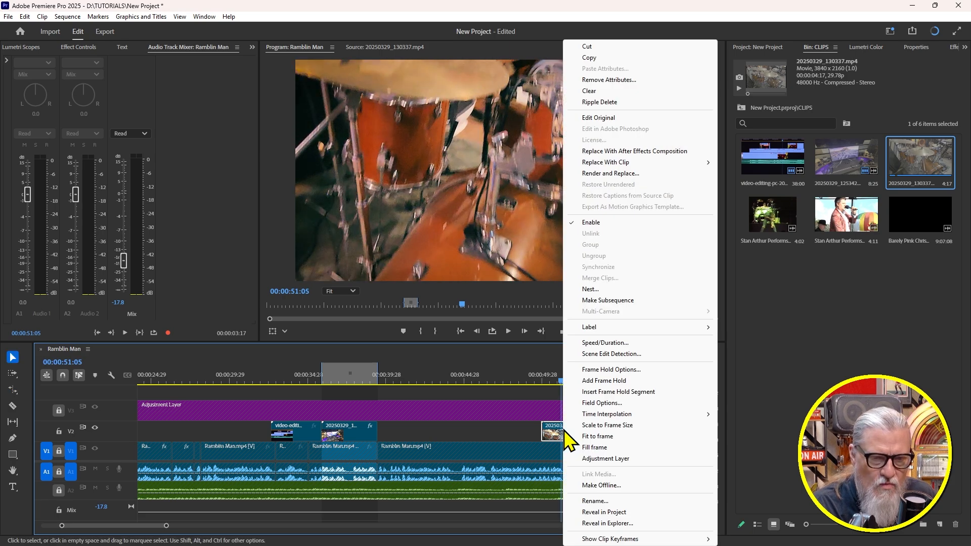
left_click(596, 447)
left_click_drag(564, 377, 562, 379)
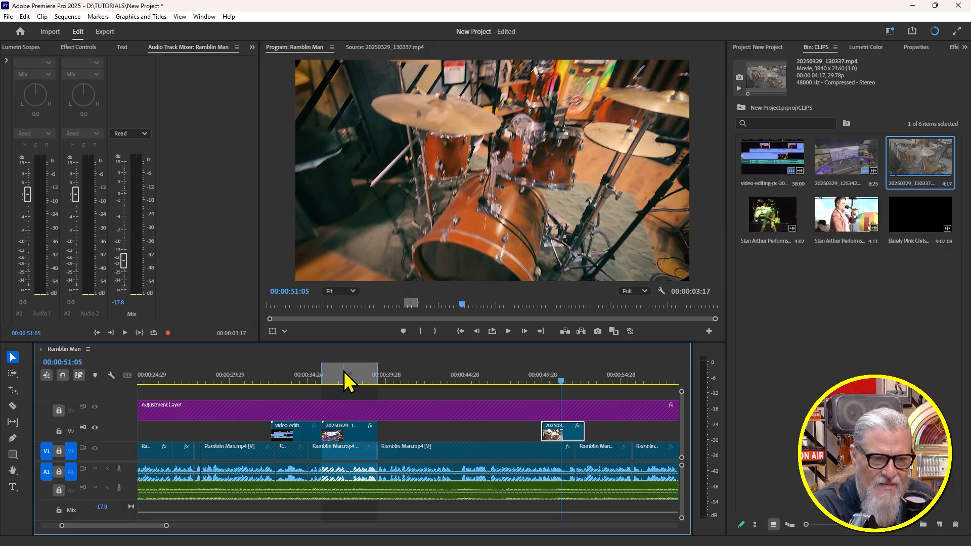
Clear the sequence's In and Out points
left_click(343, 376)
right_click(363, 378)
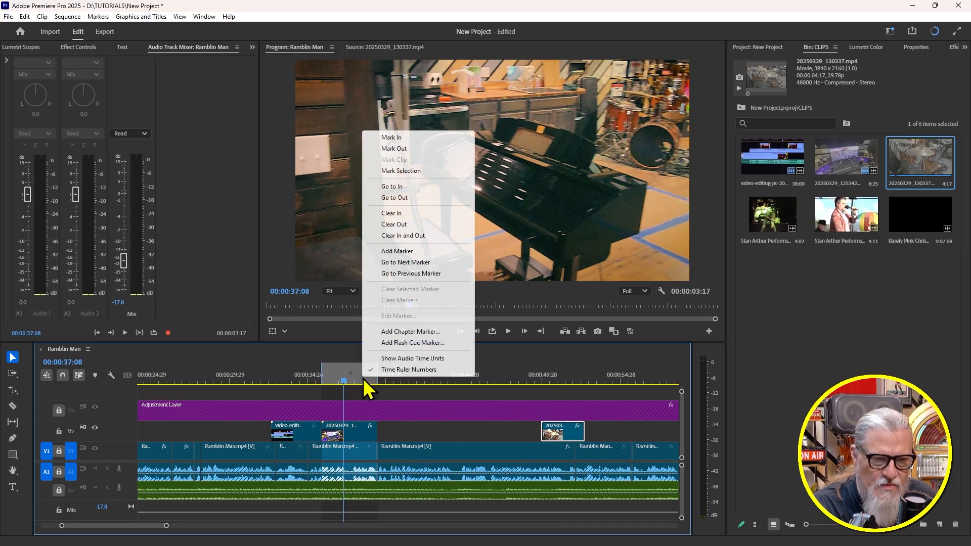
left_click(403, 236)
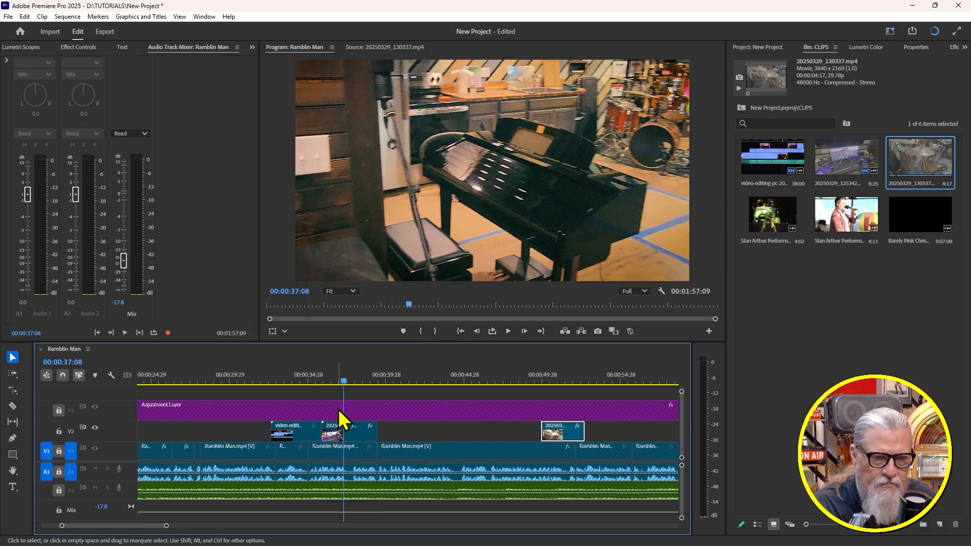
Scale the 20250329_125342.mp4 clip on V2 with Fill frame and scrub through it to check the framing
left_click(339, 383)
left_click_drag(336, 392, 331, 386)
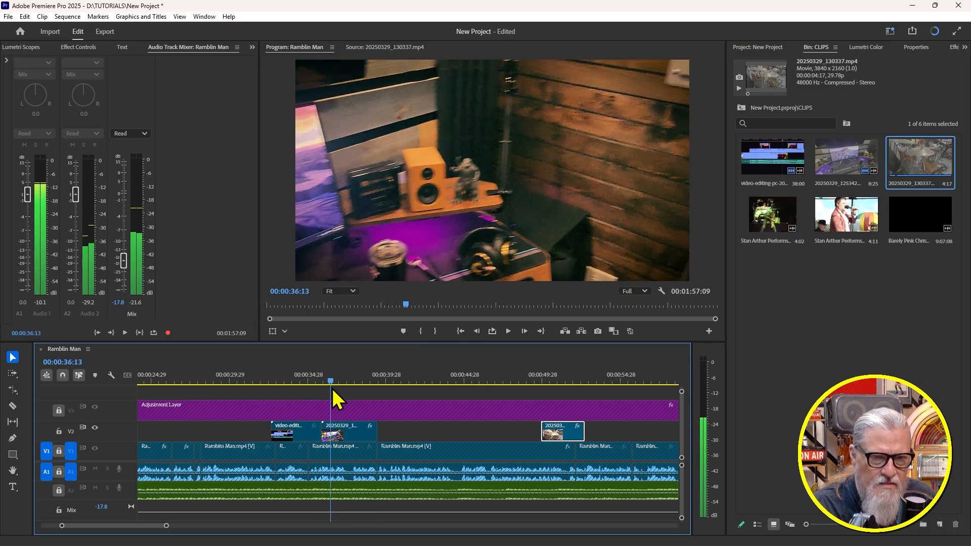
right_click(344, 428)
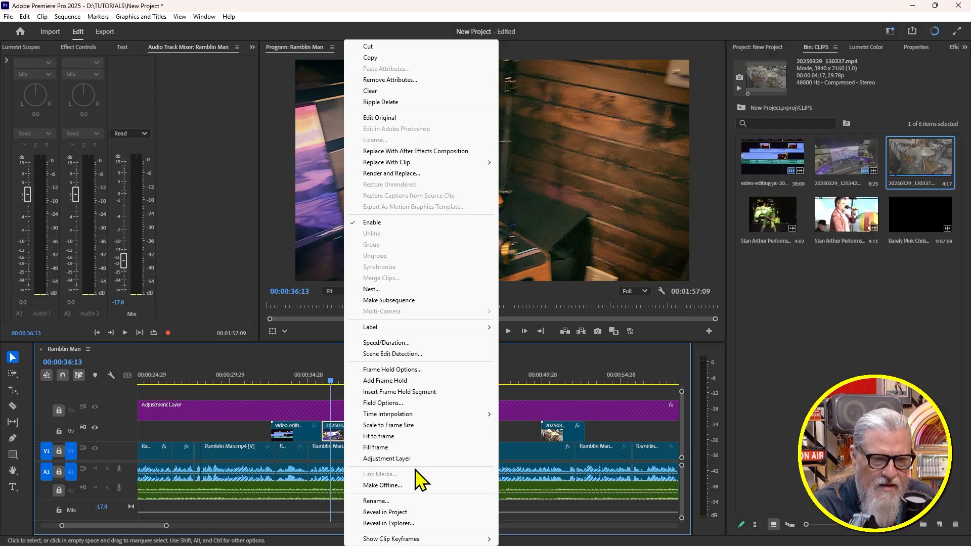
left_click(392, 448)
left_click_drag(337, 372, 356, 397)
scroll(356, 398, "down", 2)
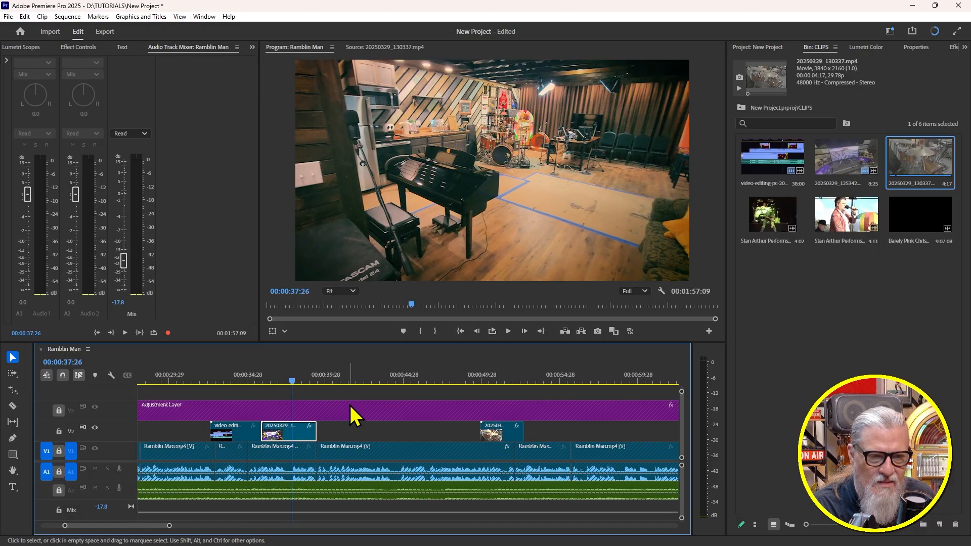
Play through the sequence to find the start of the next B-roll passage and mark an In point at 00:01:02:07
left_click(454, 374)
key("space")
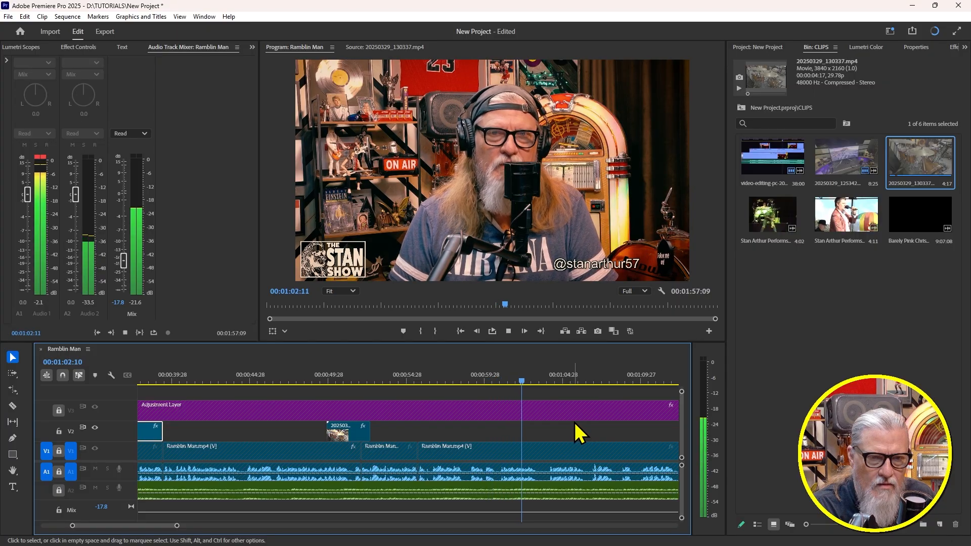
key("space")
left_click_drag(521, 381, 507, 381)
key("space")
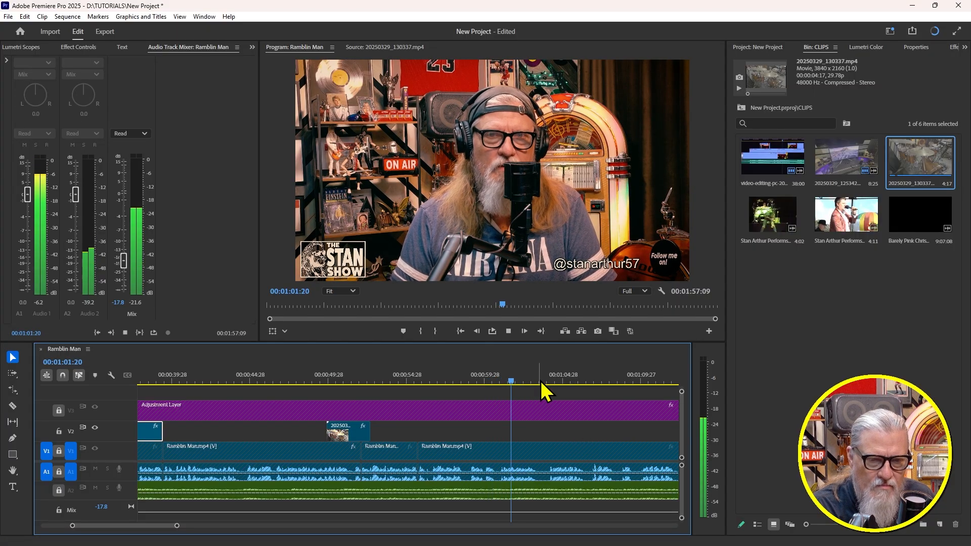
key("space")
left_click(510, 379)
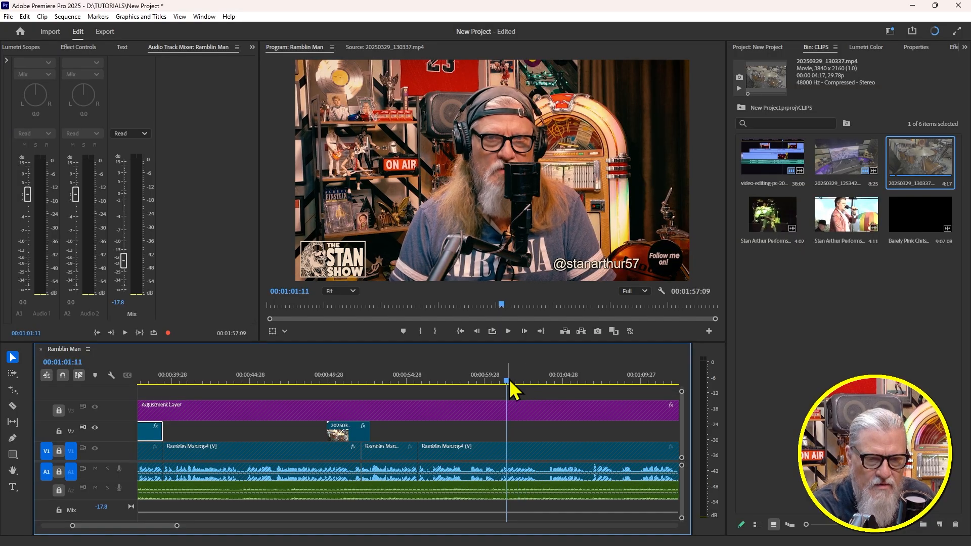
key("space")
key("space")
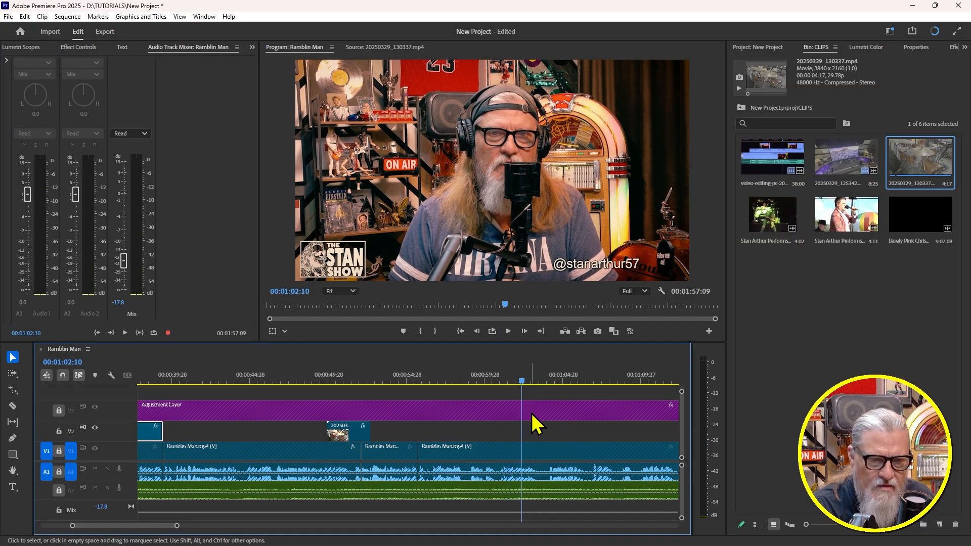
key("Left")
key("Left")
key("Left")
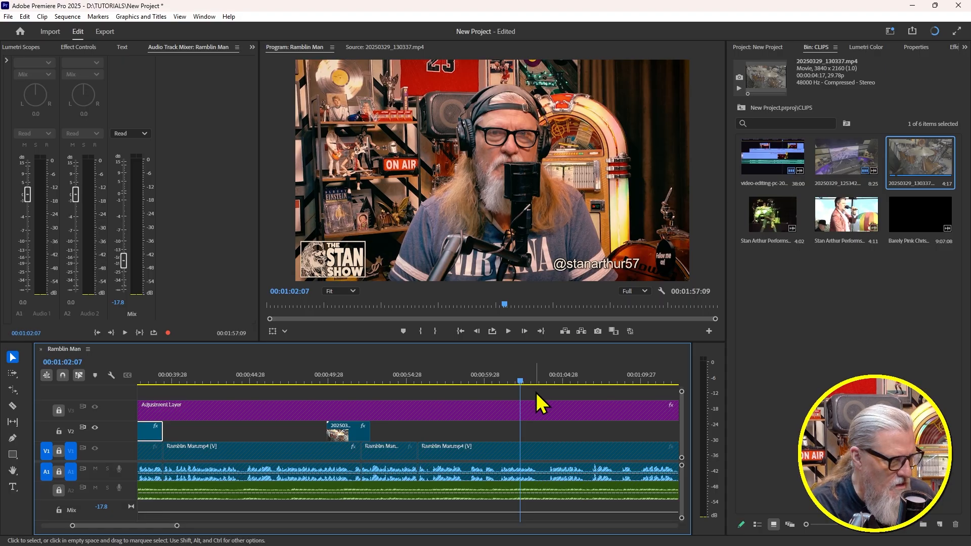
key("i")
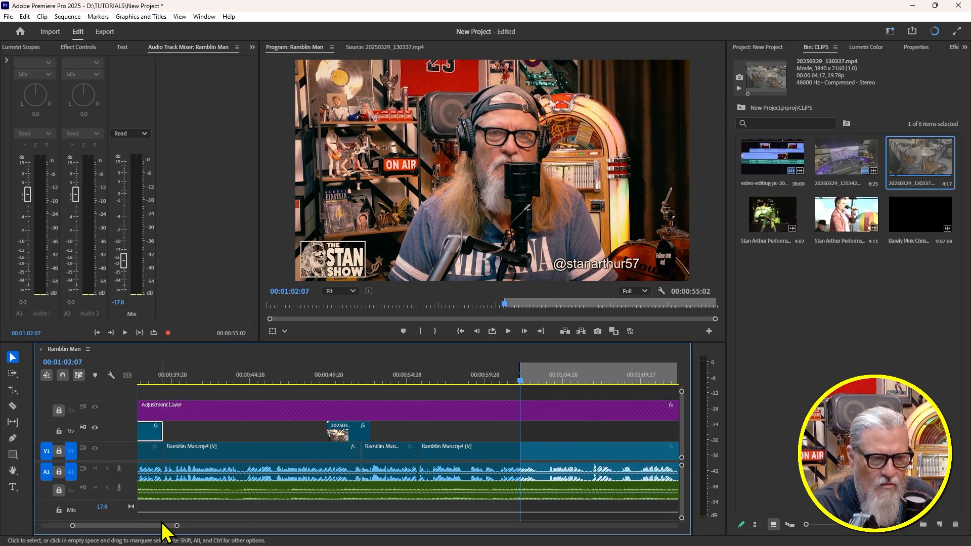
Play on through the passage and mark the sequence's Out point at 00:01:12:12
left_click_drag(161, 526, 168, 526)
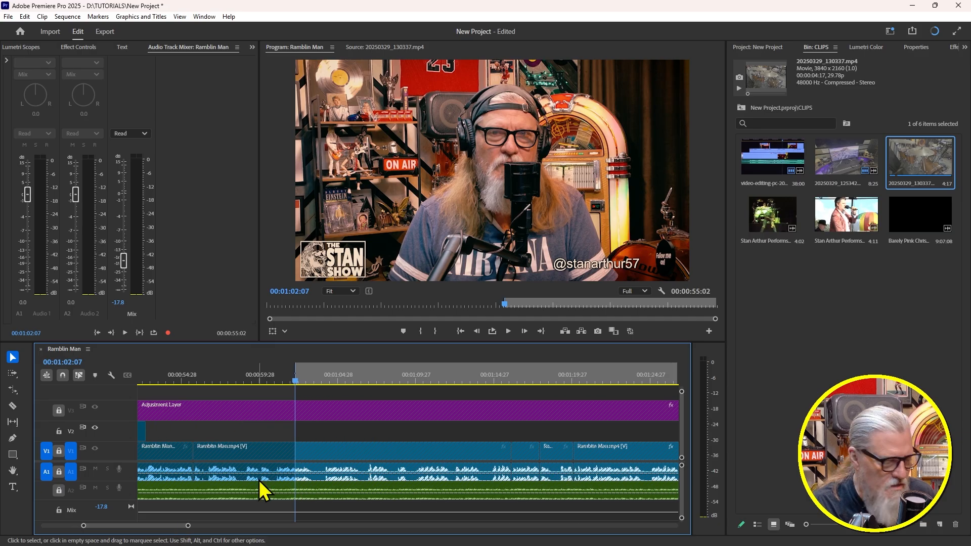
key("space")
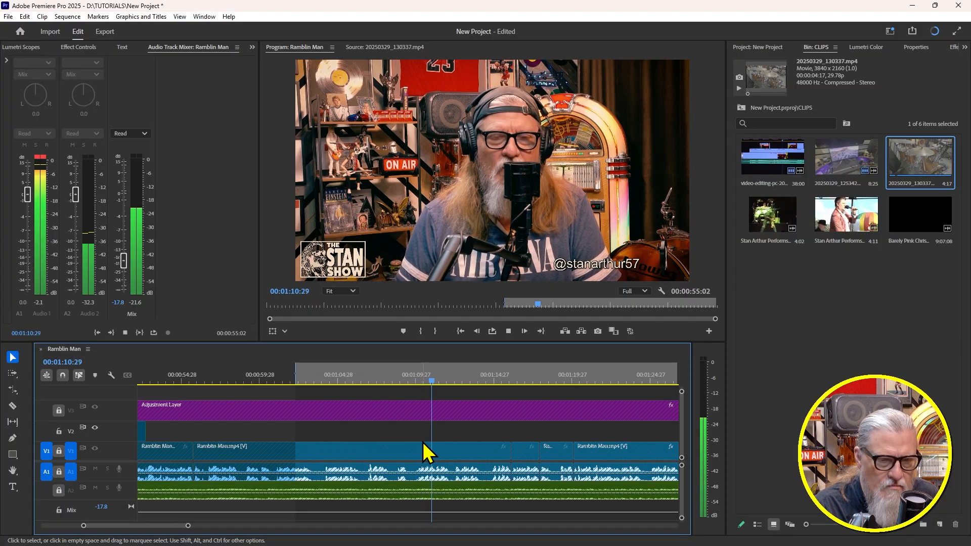
key("space")
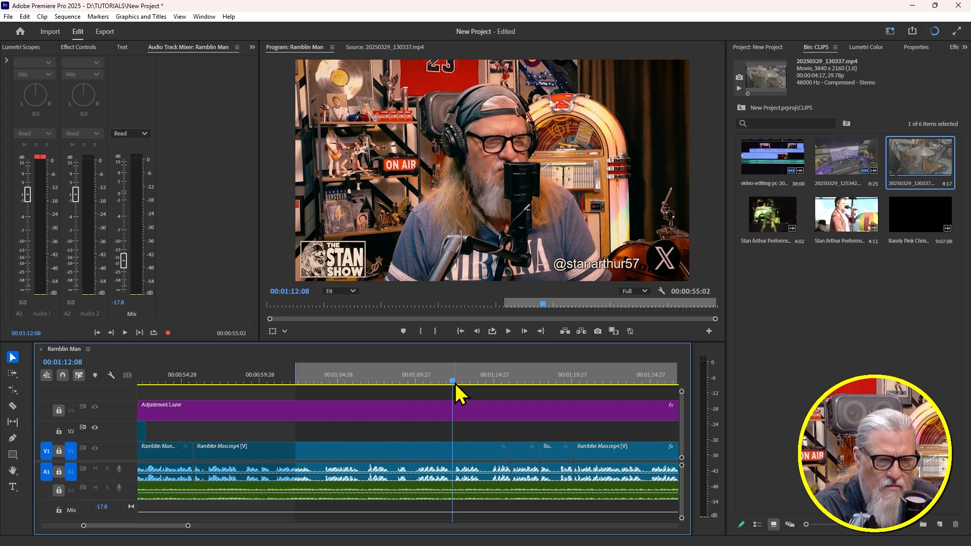
left_click_drag(453, 383, 454, 386)
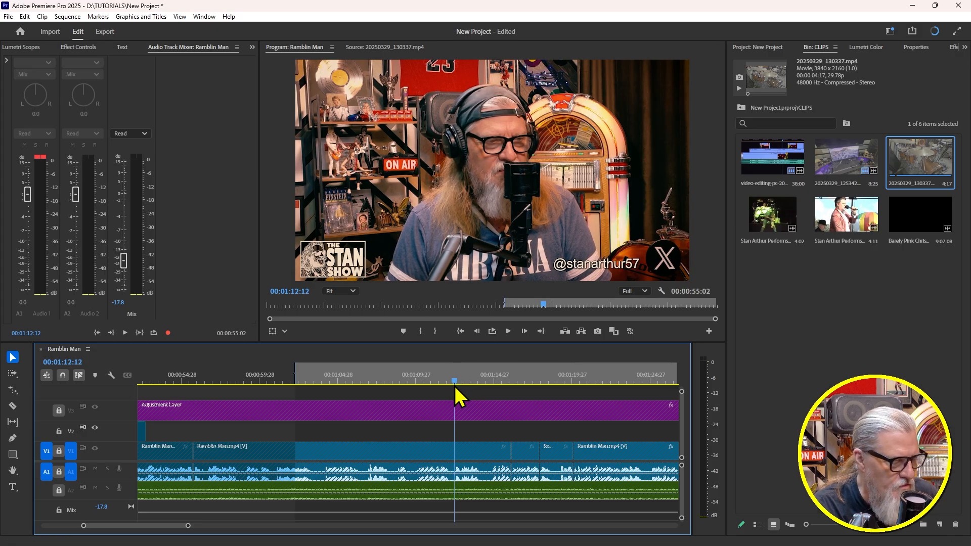
key("o")
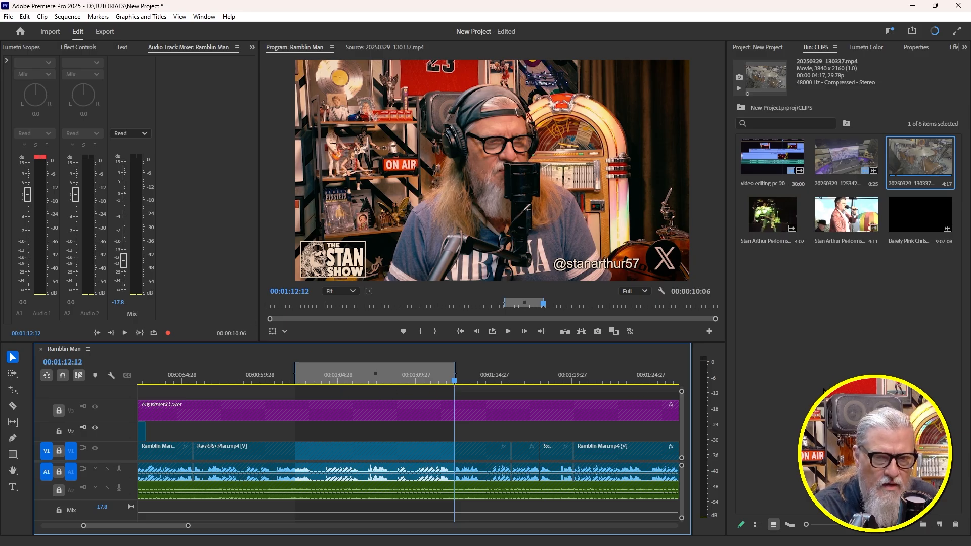
Open the Edge in Concert 1988 clip from the CLIPS bin in the Source Monitor and mark its In point at 00:13:45:02
double_click(770, 218)
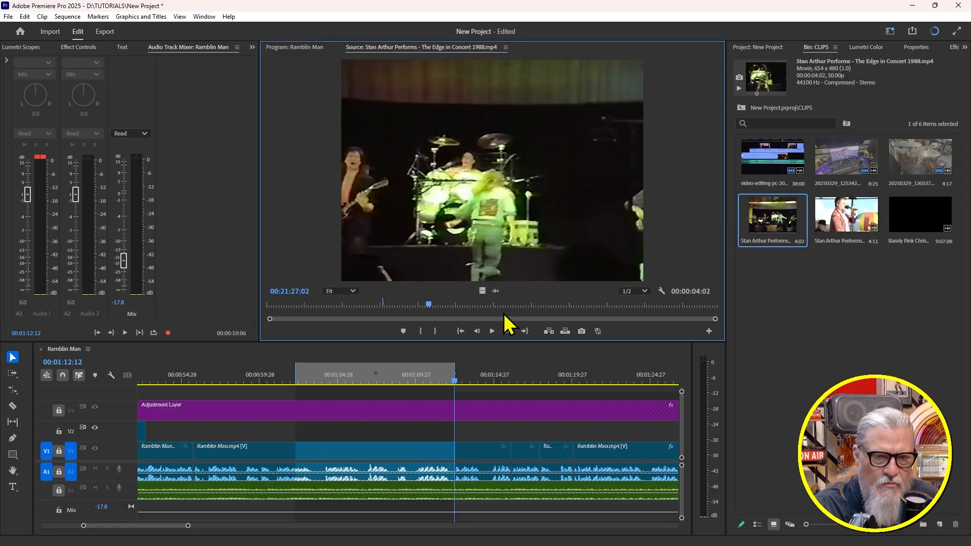
left_click_drag(428, 303, 371, 299)
key("space")
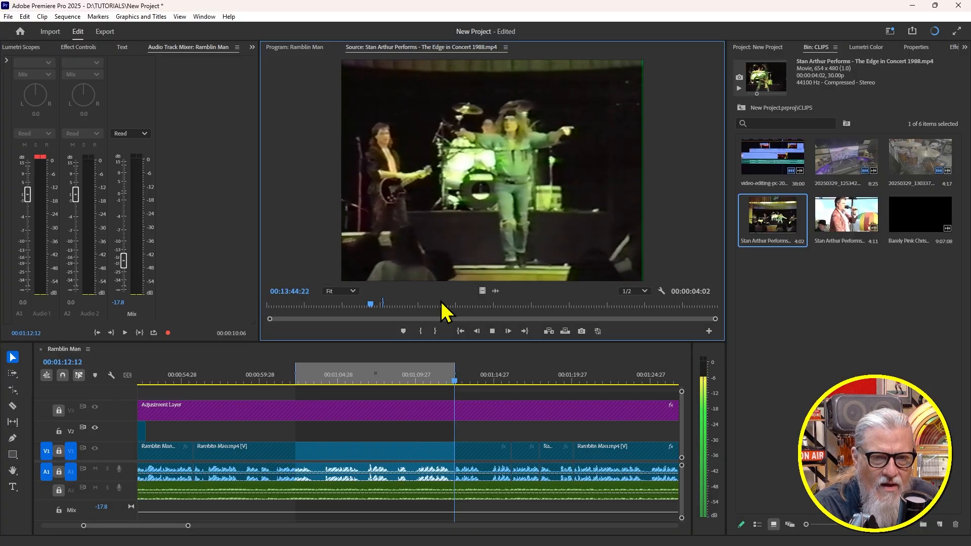
key("space")
left_click(418, 330)
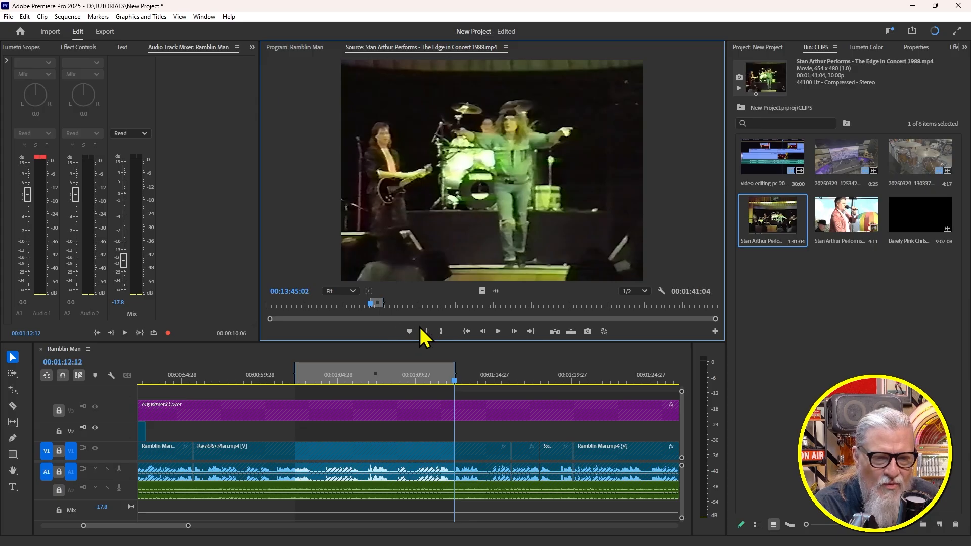
Play through the Edge in Concert 1988 clip in the Source Monitor and move its In point to 00:14:02:19
key("space")
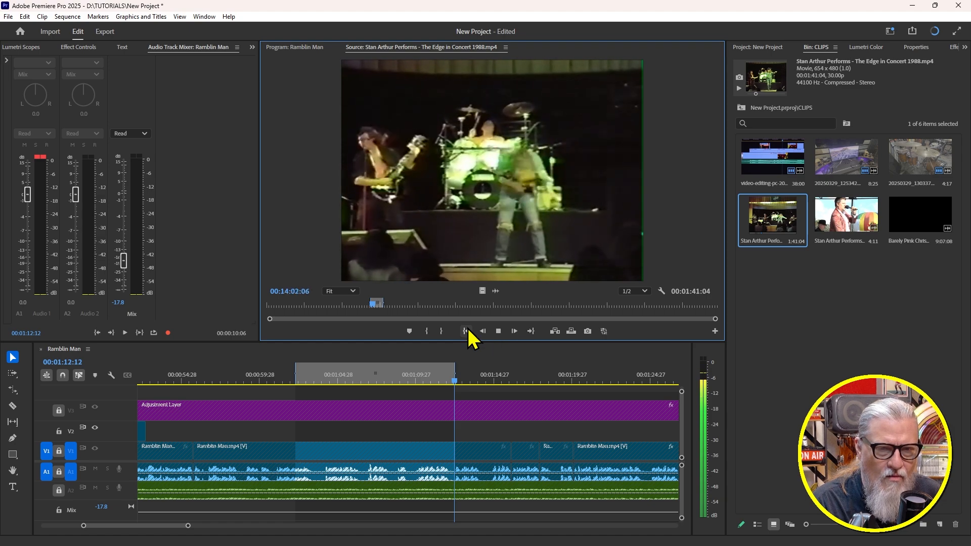
key("space")
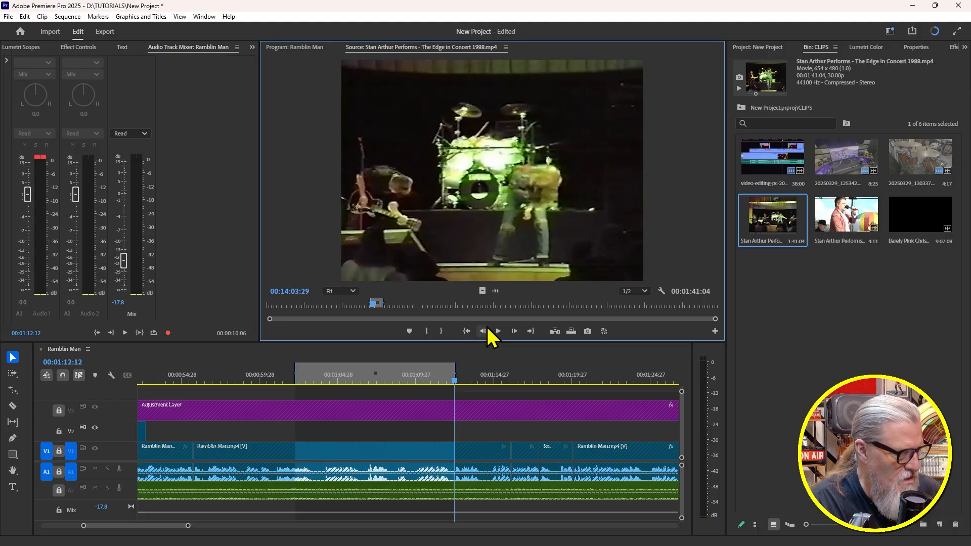
left_click(499, 330)
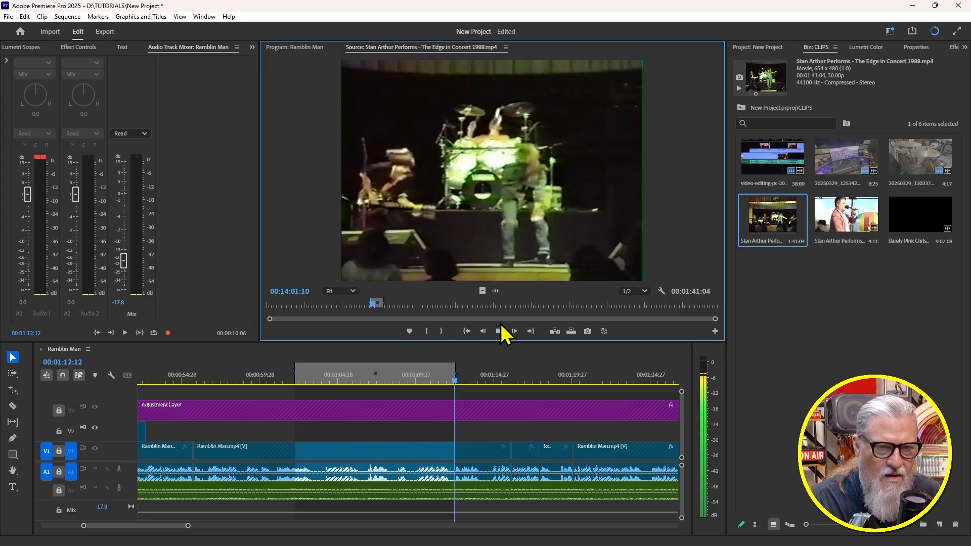
left_click(501, 329)
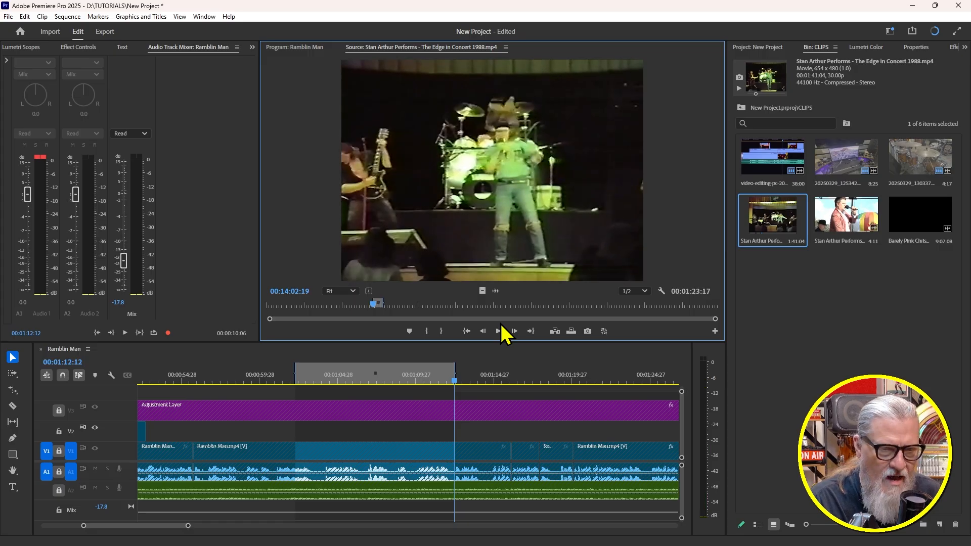
Mark the concert clip's Out point at 00:14:09:08 and place its video only on V2 at the sequence's In point
left_click(500, 329)
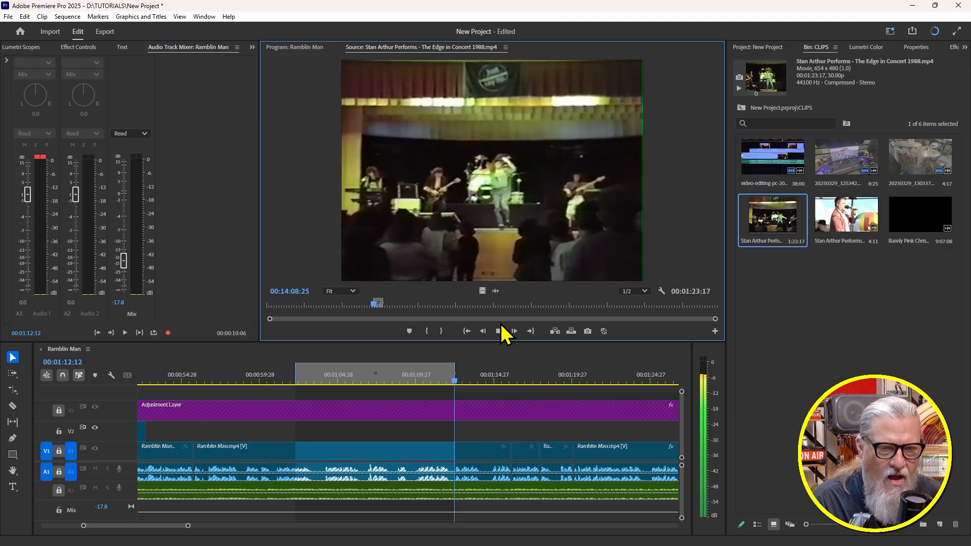
left_click(500, 331)
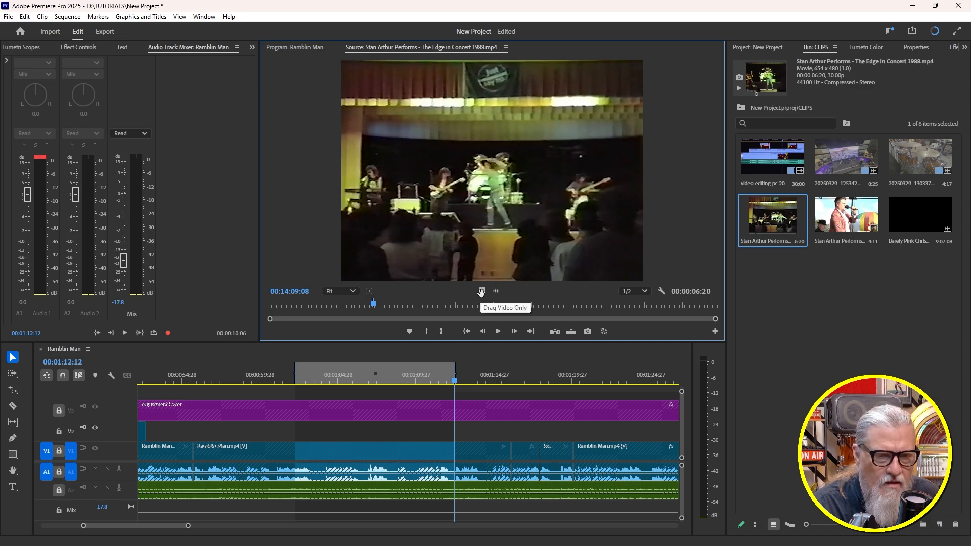
left_click_drag(373, 358, 296, 447)
Scale the Edge in Concert 1988 clip on V2 with Fill frame
left_click_drag(336, 373, 344, 374)
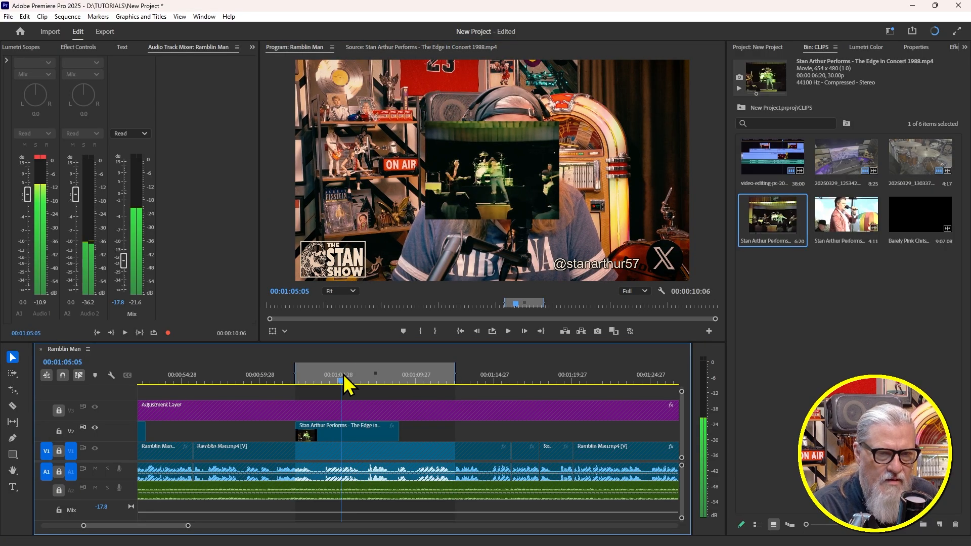
left_click(356, 435)
right_click(357, 435)
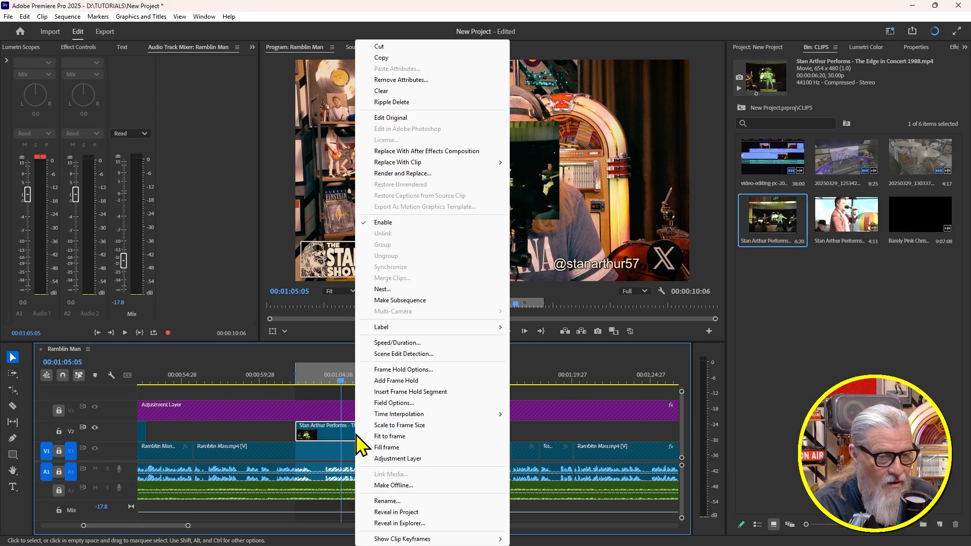
left_click(393, 447)
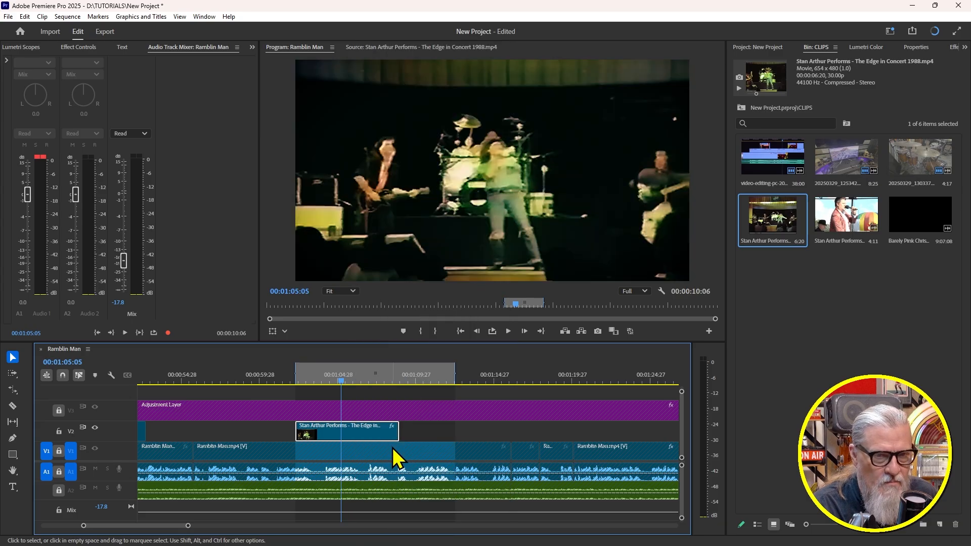
Play the passage from just before the concert clip and trim the clip's end on V2 back to 00:01:06:11
left_click_drag(334, 376, 286, 378)
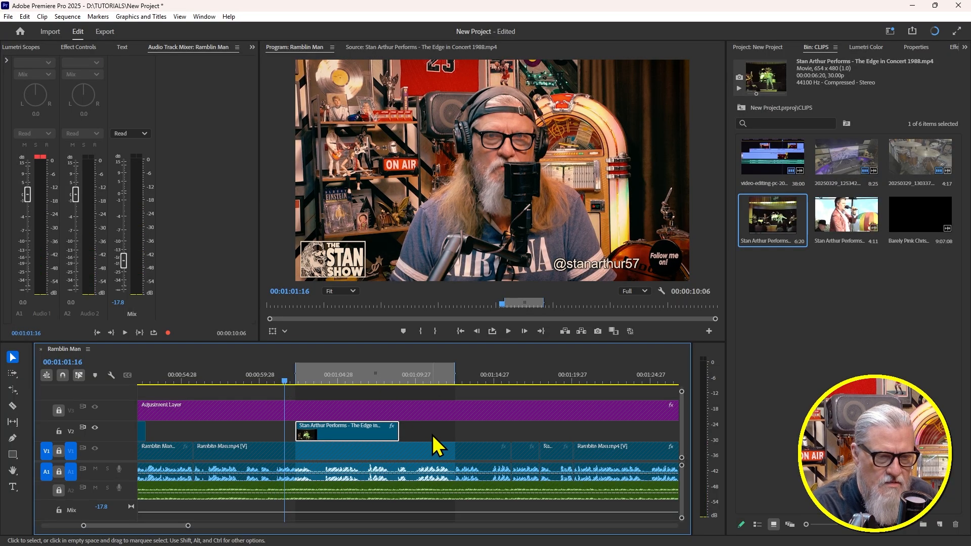
key("space")
left_click(333, 378)
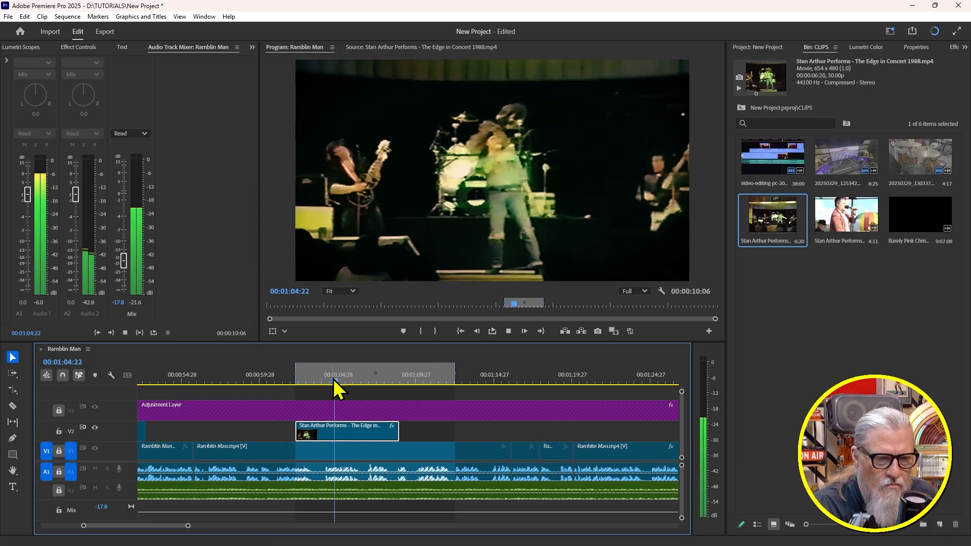
key("space")
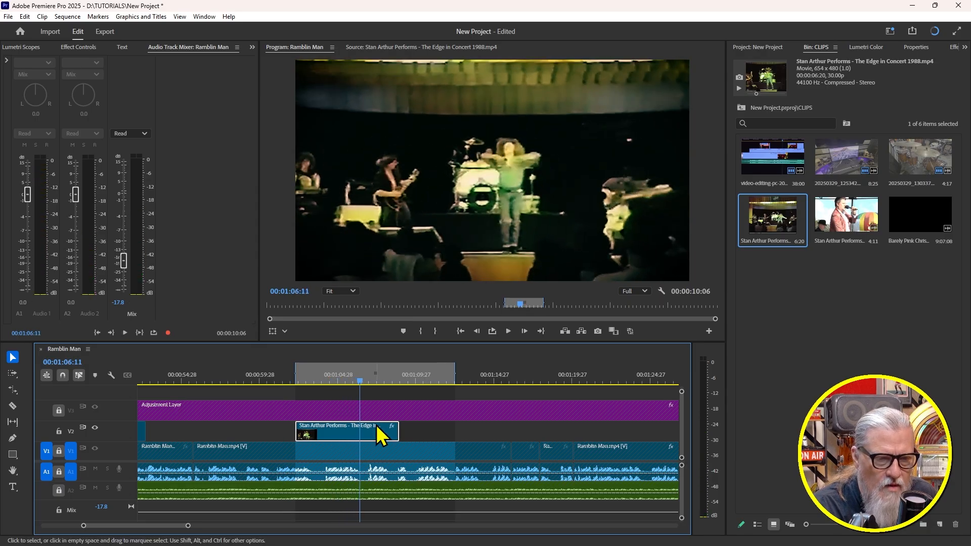
left_click_drag(393, 435, 359, 435)
Open the Vehicle by Ides of March clip from the CLIPS bin and place its video only on V2 right after the concert clip
double_click(850, 211)
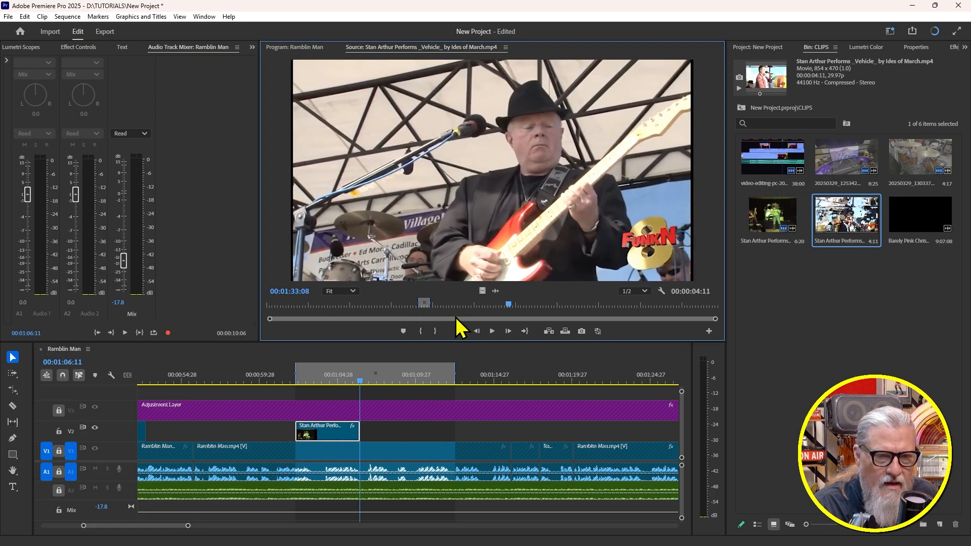
left_click_drag(515, 306, 413, 306)
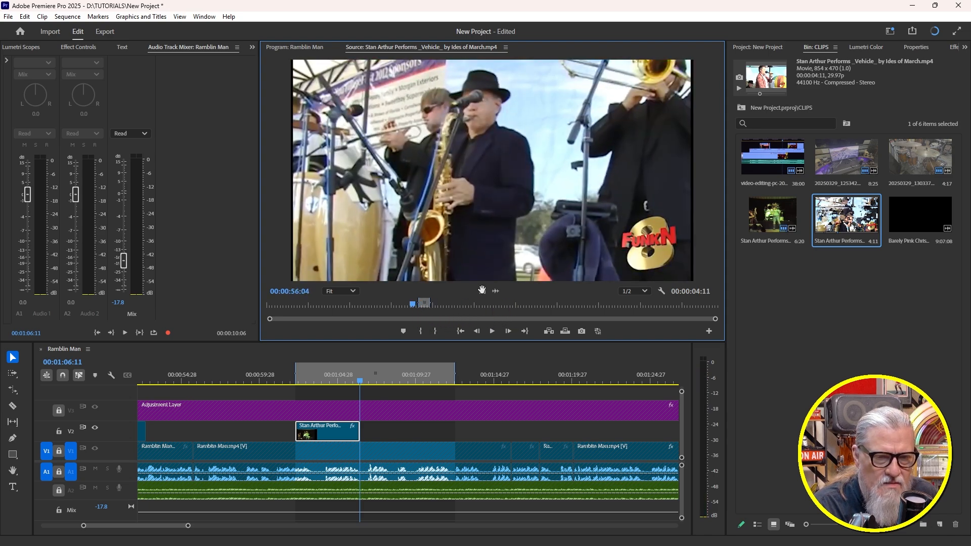
left_click_drag(479, 291, 365, 439)
Scale the Vehicle clip on V2 with Fill frame and play on past the end of the marked passage to check it
left_click_drag(357, 374, 342, 380)
key("space")
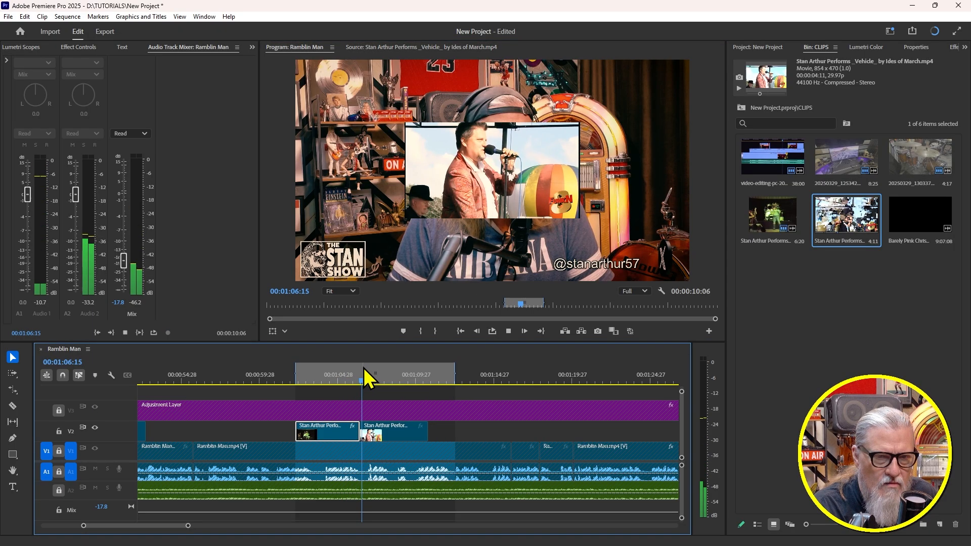
left_click(508, 331)
left_click(395, 432)
right_click(394, 433)
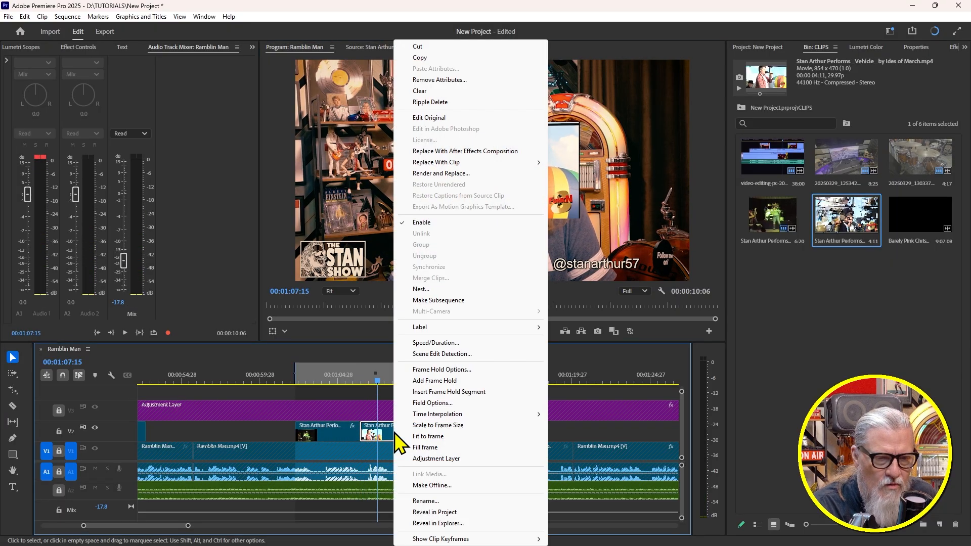
left_click(434, 447)
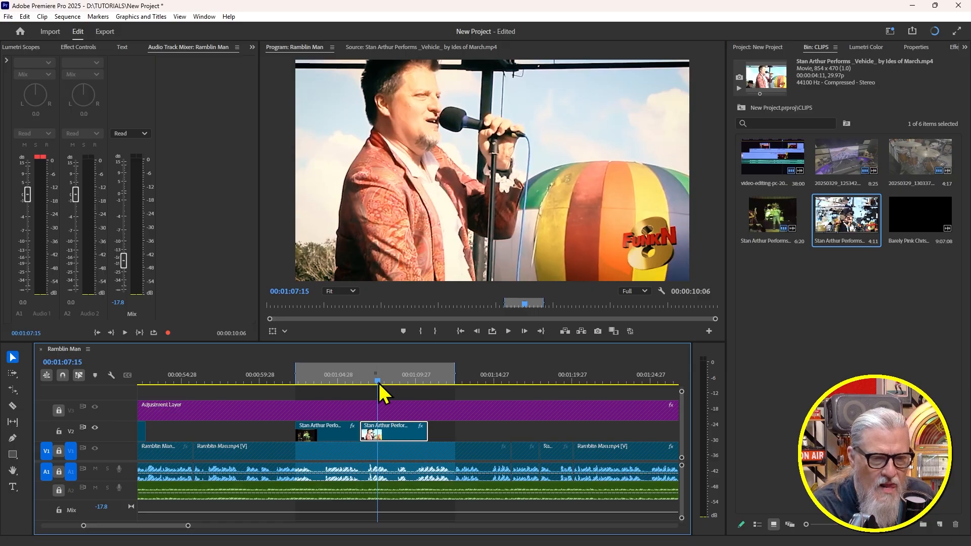
left_click_drag(378, 384, 388, 386)
key("space")
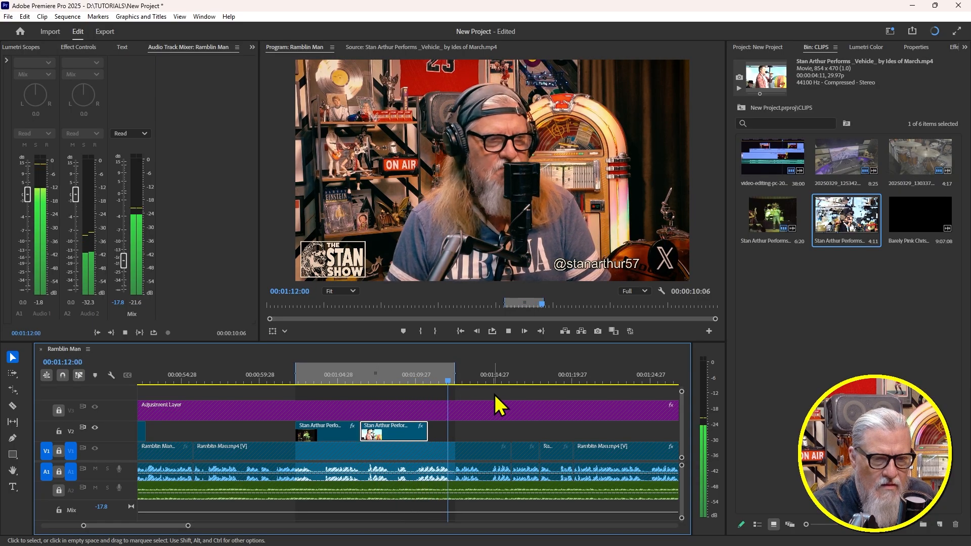
key("space")
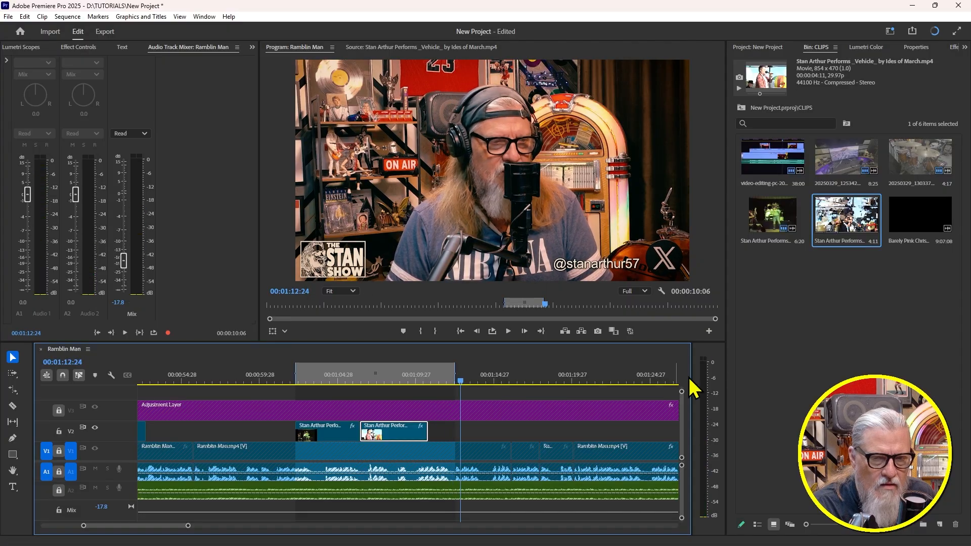
Open Barely Pink Christmas Live from Studio B 2014.mp4 in the Source Monitor and mark its In point on the drummer shot at 00:02:58:13
double_click(911, 221)
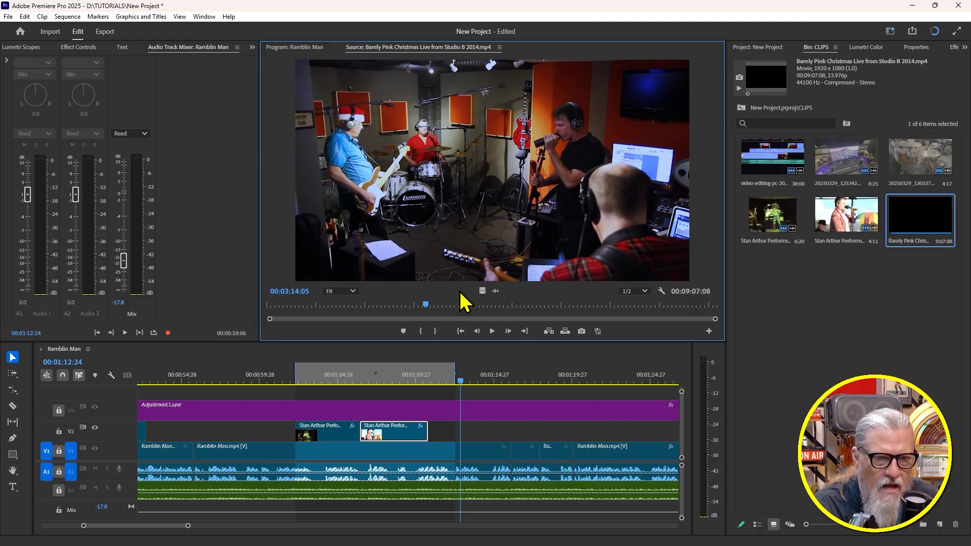
left_click_drag(425, 305, 414, 306)
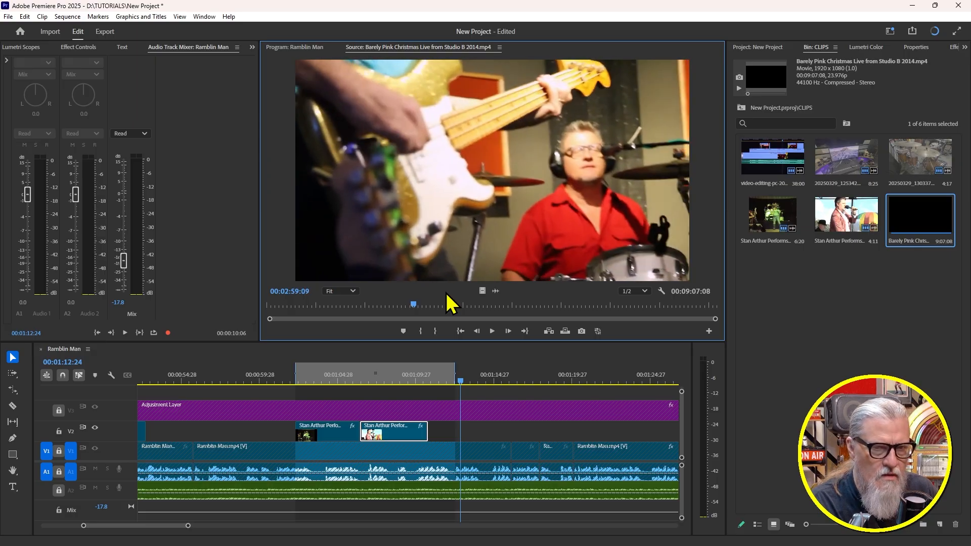
key("Left")
key("Left")
key("Left")
key("Left")
key("Left")
key("Left")
key("Left")
key("Left")
key("Left")
key("Left")
key("Left")
key("Left")
key("Left")
key("Left")
key("Left")
key("Left")
key("Left")
key("Left")
key("Left")
key("Left")
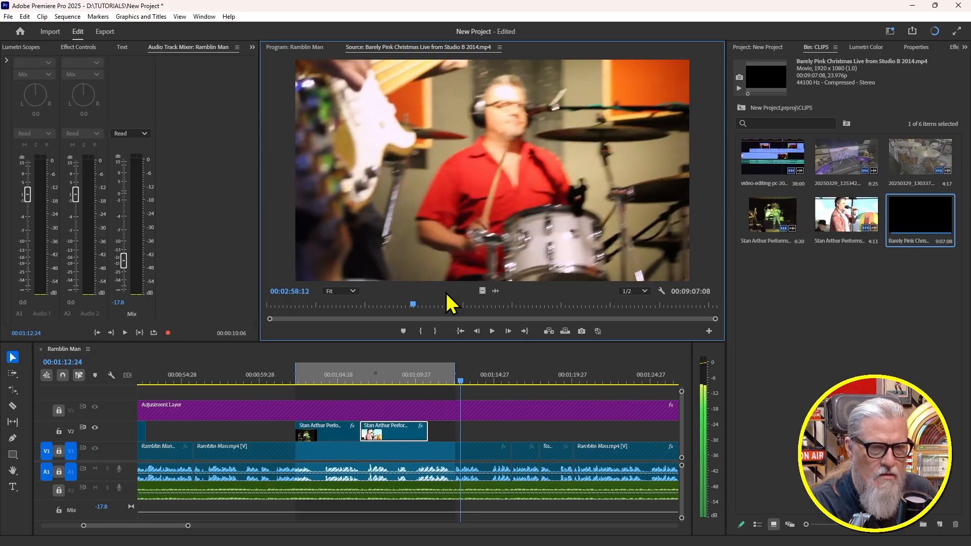
key("Left")
key("Left")
key("Left")
key("Left")
key("Left")
key("Left")
key("Left")
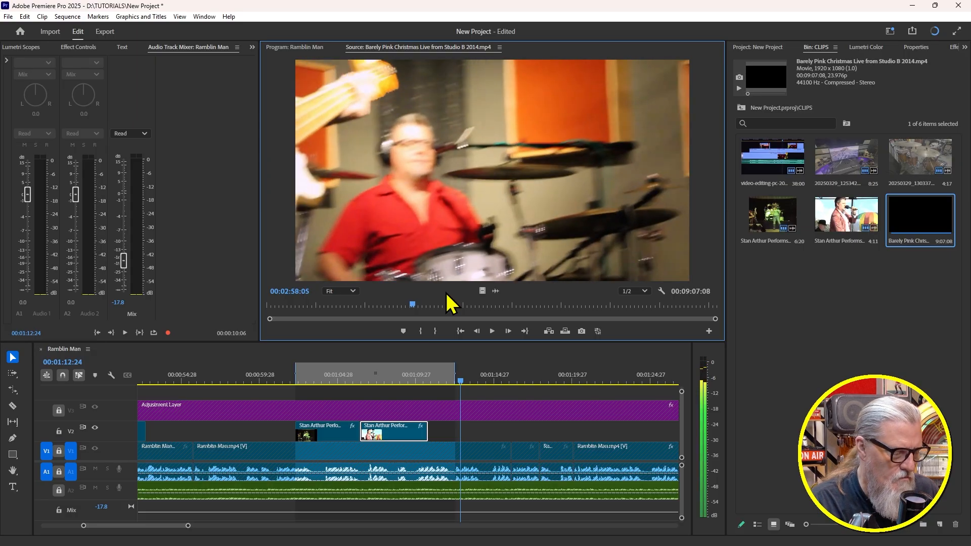
key("Right")
key("Right")
key("Right")
key("Right")
key("Right")
key("Right")
key("Right")
key("Right")
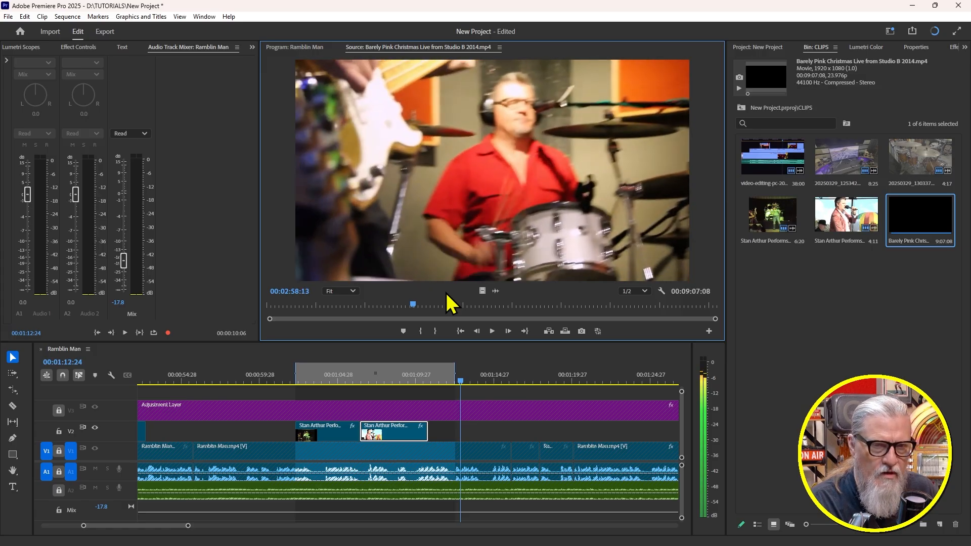
key("i")
Mark the Barely Pink Christmas clip's Out point at 00:02:59:23 and place its video only on V2 right after the Vehicle clip
key("j")
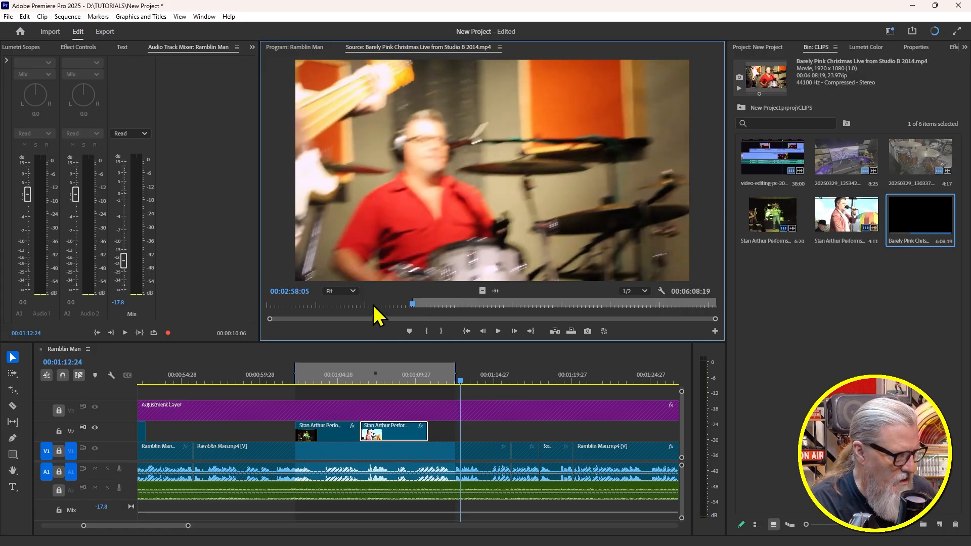
key("l")
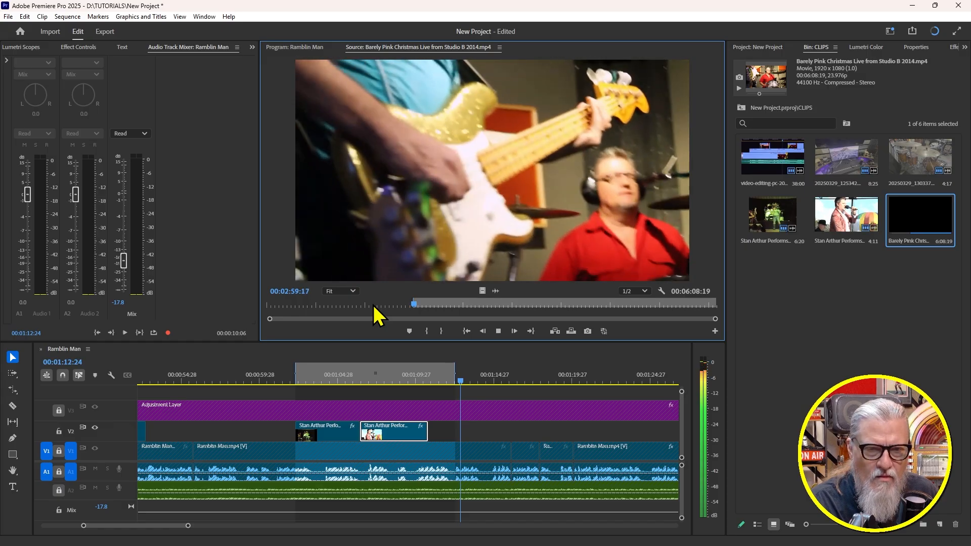
key("k")
key("k+j")
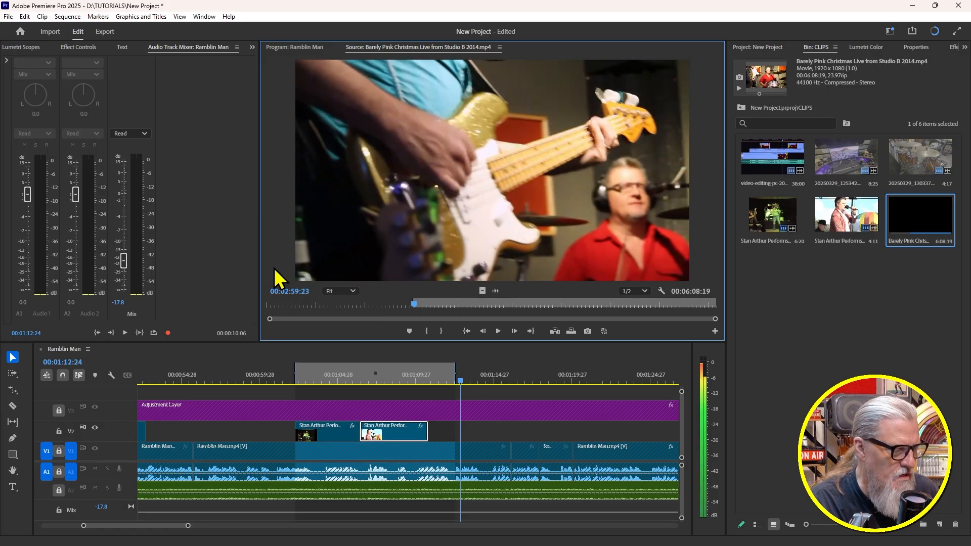
key("o")
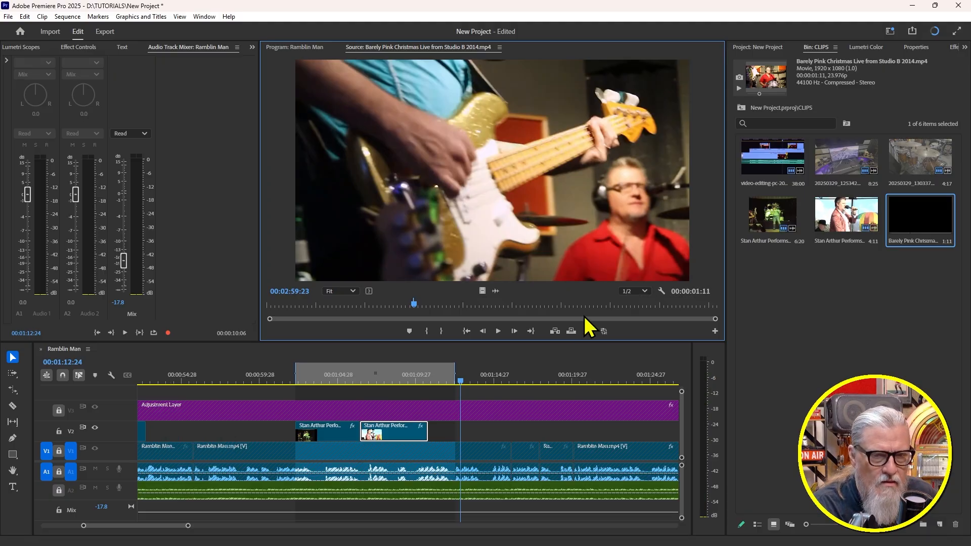
left_click_drag(483, 290, 436, 440)
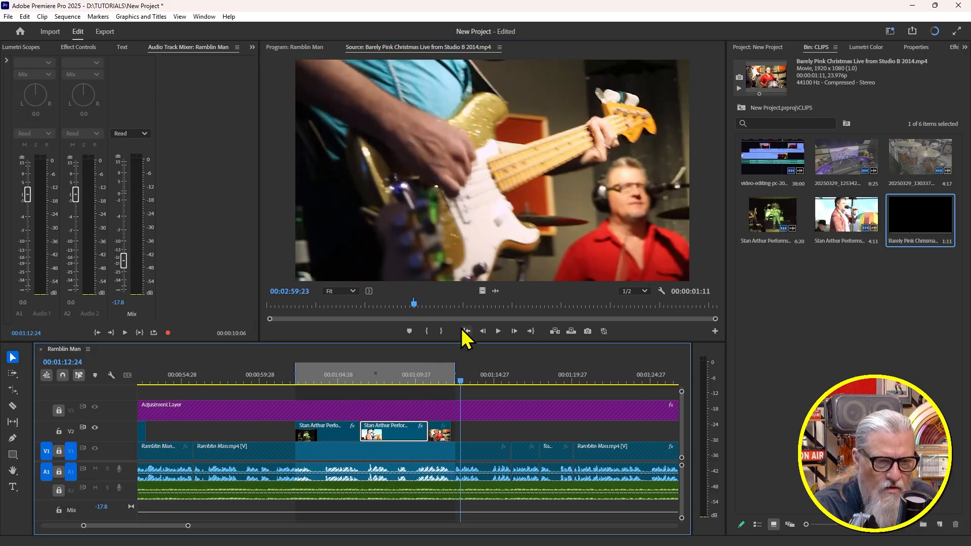
Rate-stretch the end of the Barely Pink Christmas clip on V2 to fill the gap up to the sequence's Out point
mouse_move(463, 381)
left_mouse_down()
mouse_move(478, 381)
mouse_move(461, 381)
left_mouse_up()
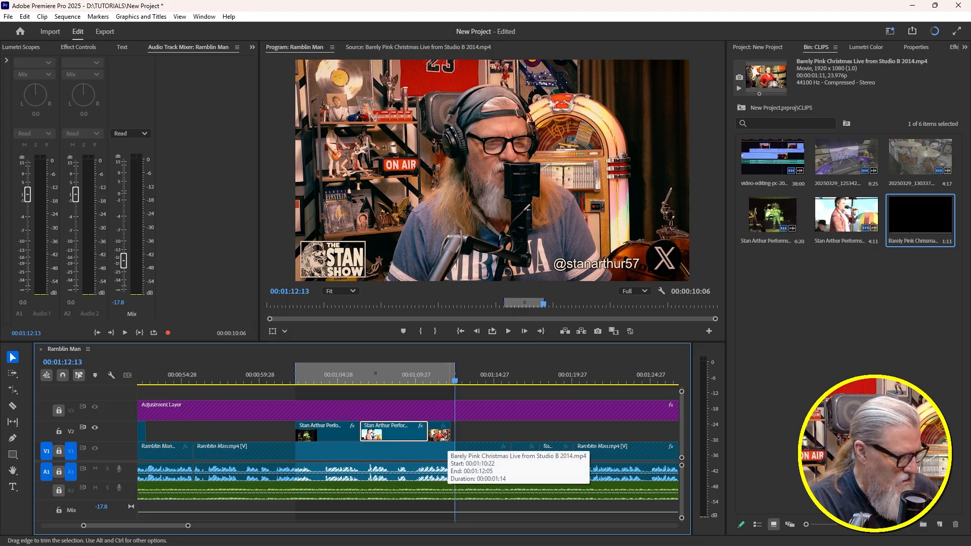
key("r")
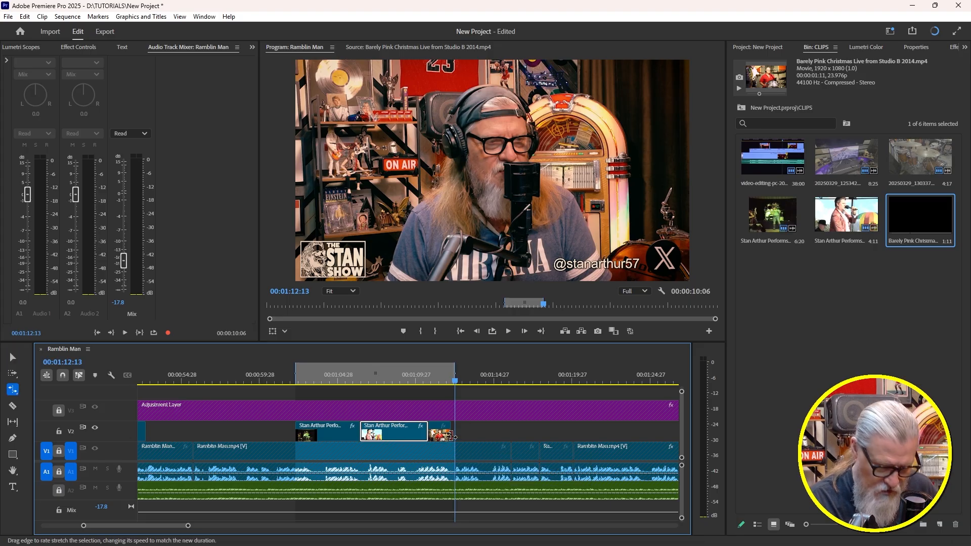
left_click(458, 435)
left_click_drag(451, 435, 455, 435)
Play the sequence from the Vehicle clip past the marked range to check the B-roll and the return to the main video
left_click_drag(436, 370, 396, 377)
key("space")
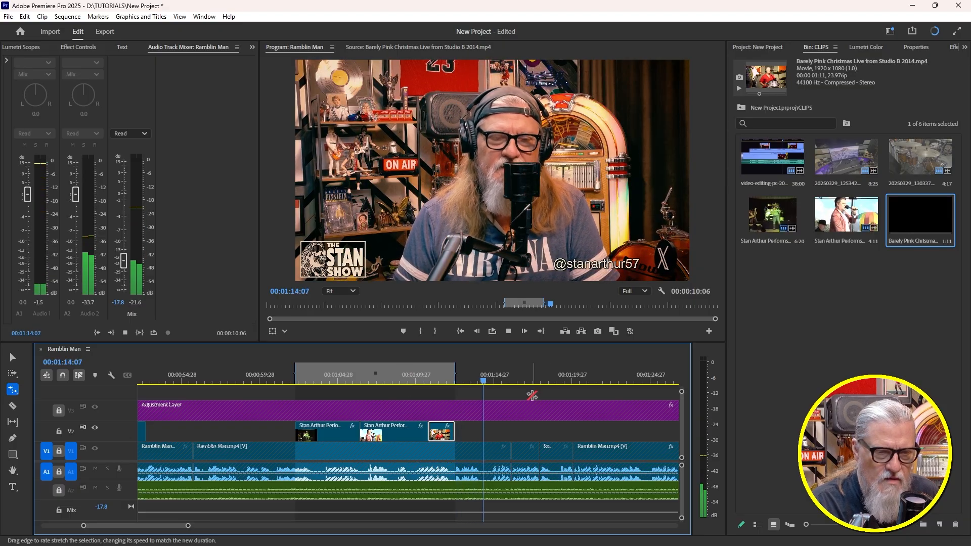
key("space")
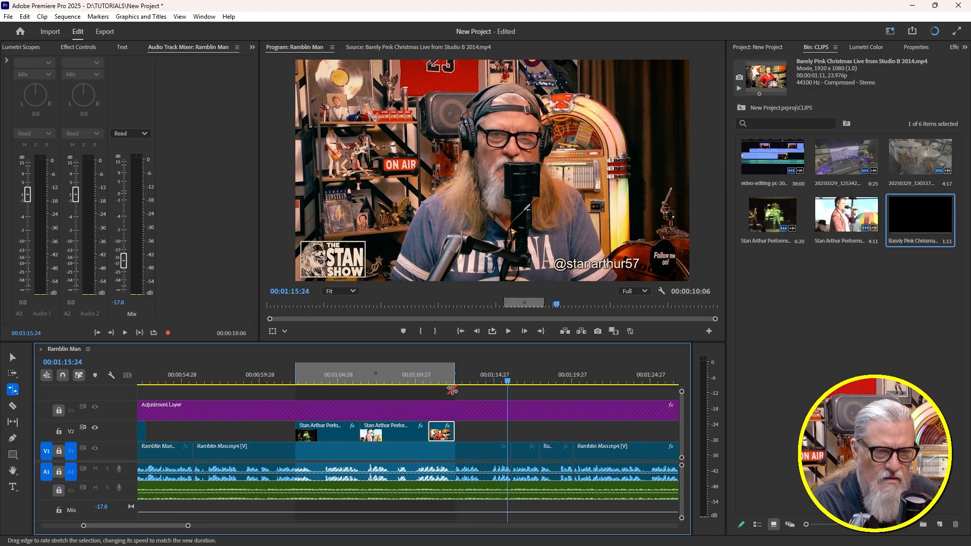
left_click(474, 374)
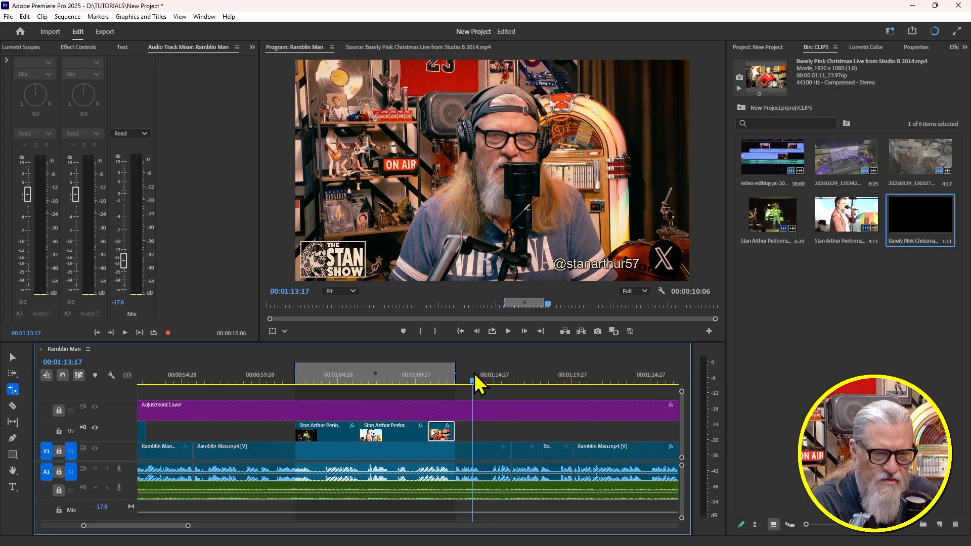
key("space")
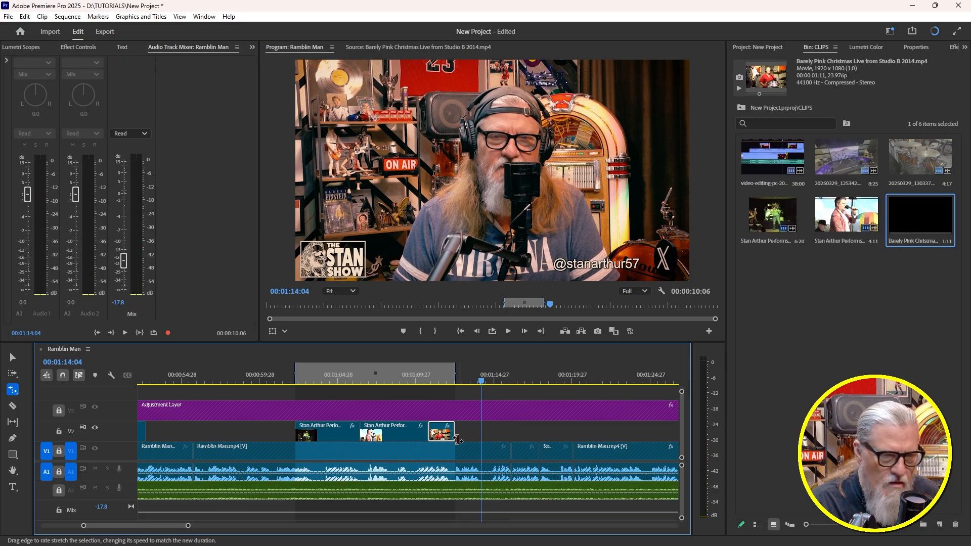
Rate-stretch the end of the Barely Pink Christmas clip on V2 to the playhead at 00:01:14:04 and set its time interpolation to Optical Flow
left_click_drag(454, 435, 480, 447)
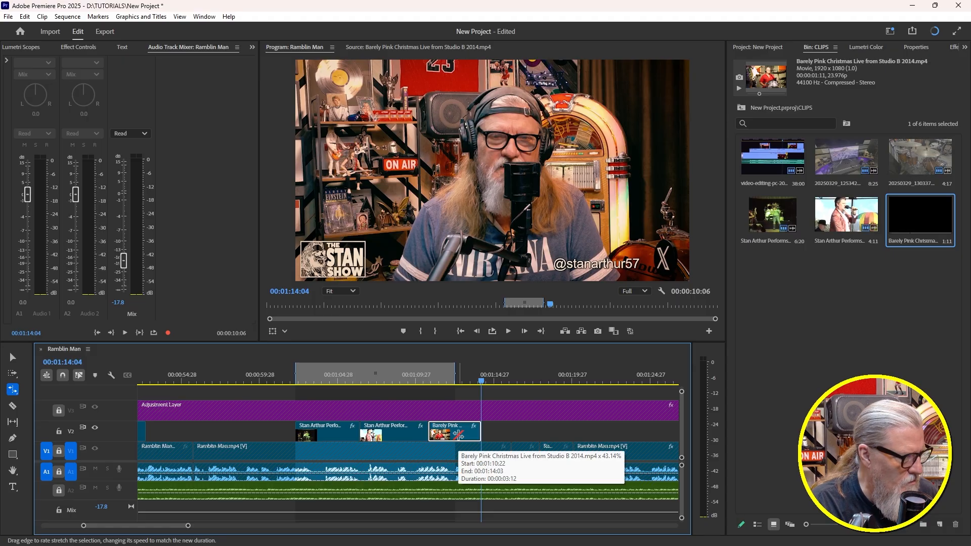
key("v")
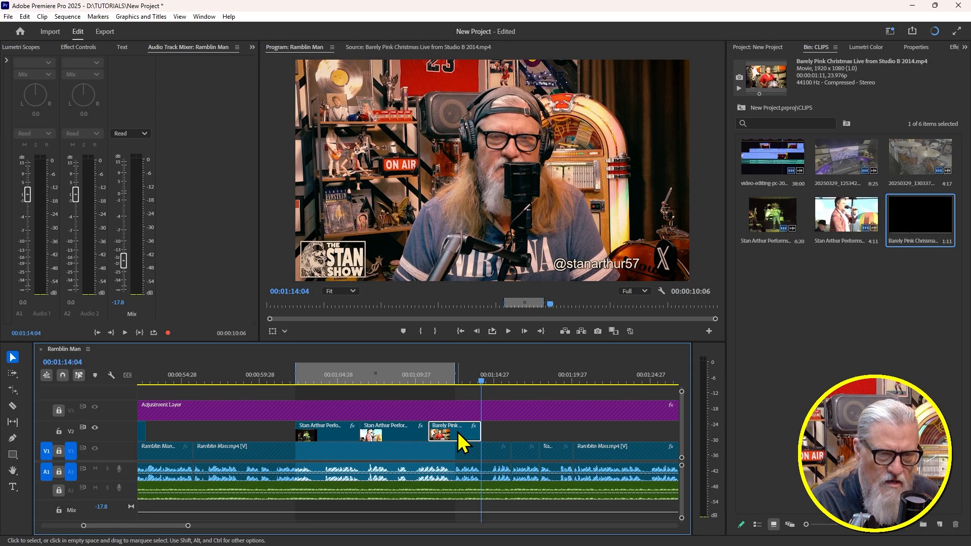
right_click(457, 433)
mouse_move(484, 414)
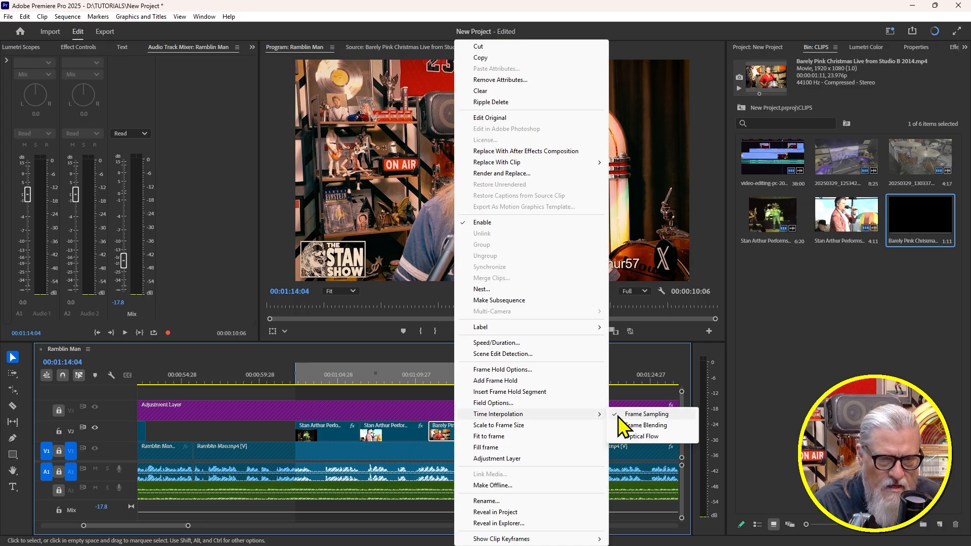
left_click(645, 438)
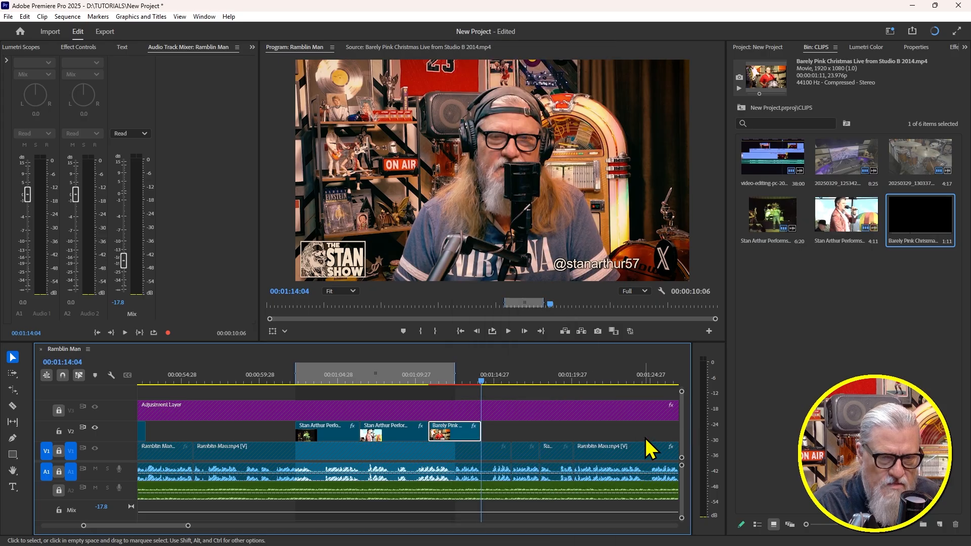
Play the sequence from about 00:01:10:00 past the end of the Barely Pink Christmas clip to check the slowed B-roll
left_click(465, 376)
left_click_drag(465, 372, 449, 385)
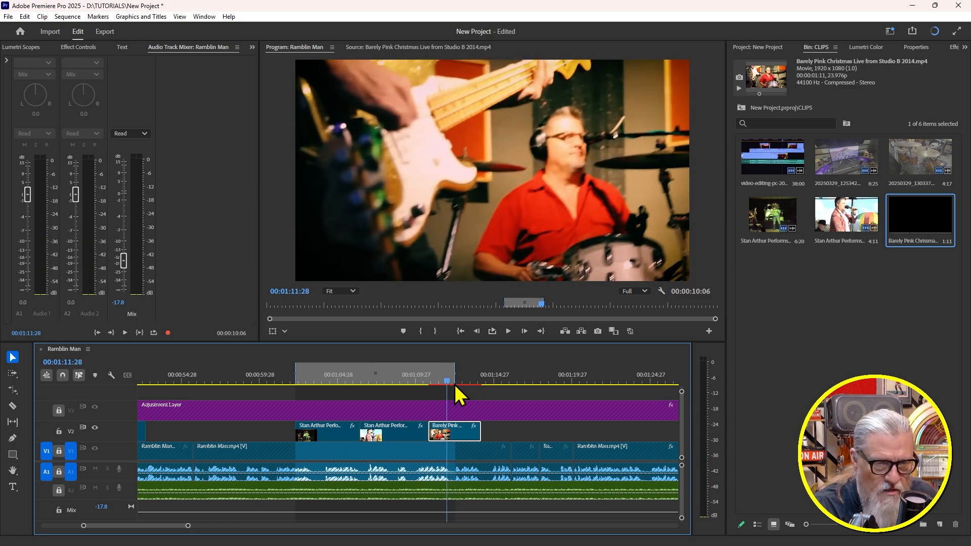
left_click_drag(448, 380, 420, 387)
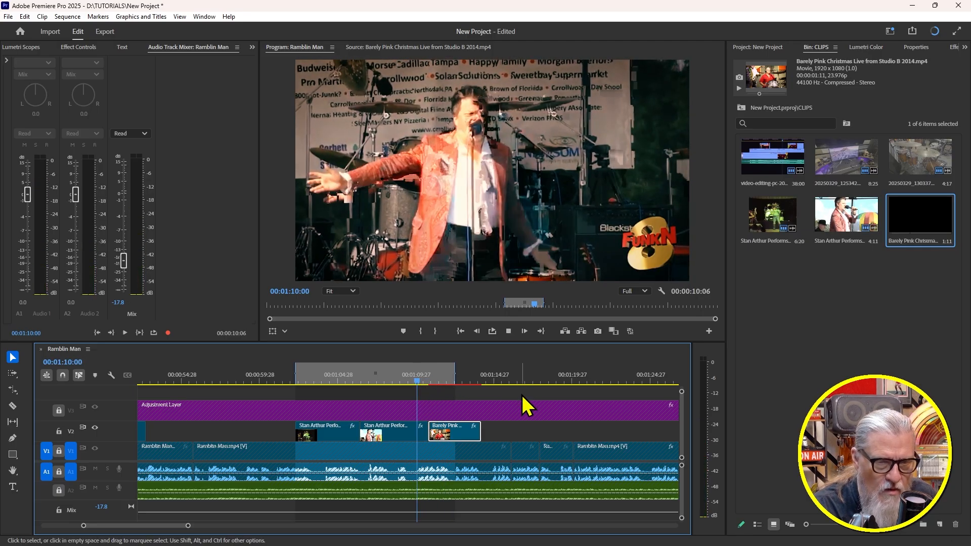
key("space")
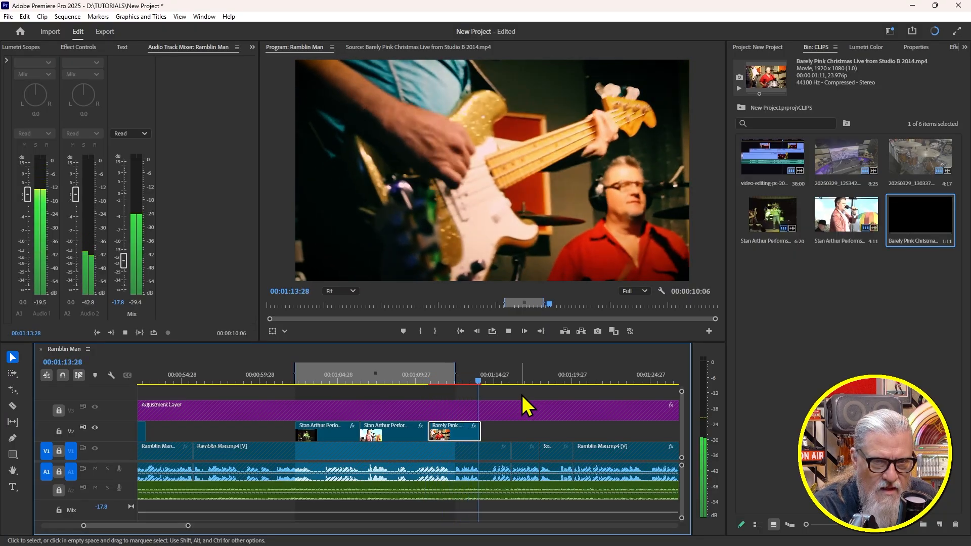
key("space")
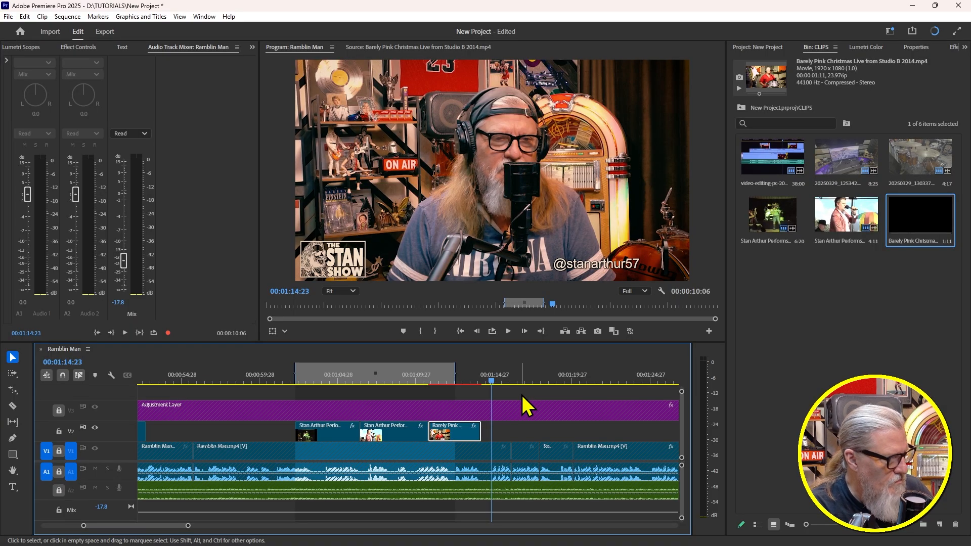
Save the project and clear the Ramblin Man sequence's In and Out points
key("ctrl+s")
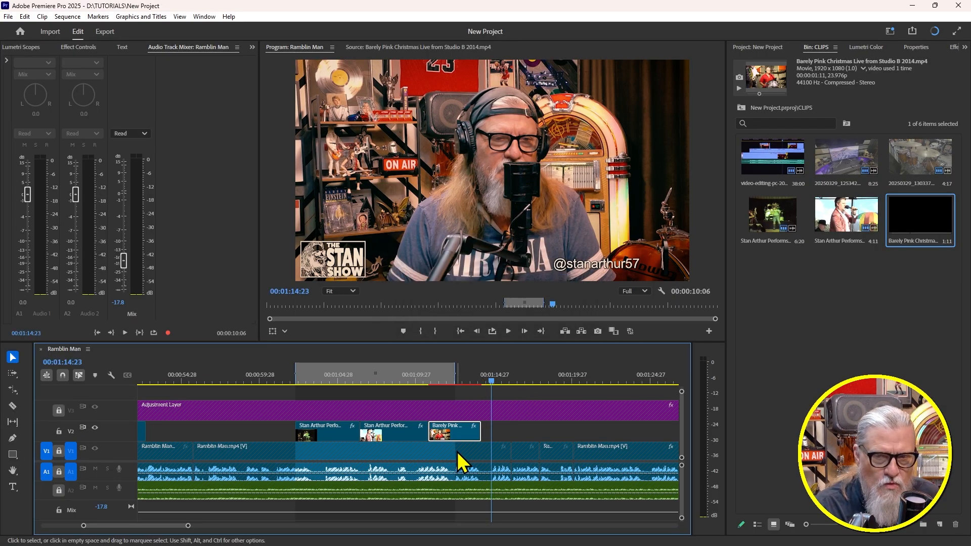
left_click_drag(188, 527, 244, 537)
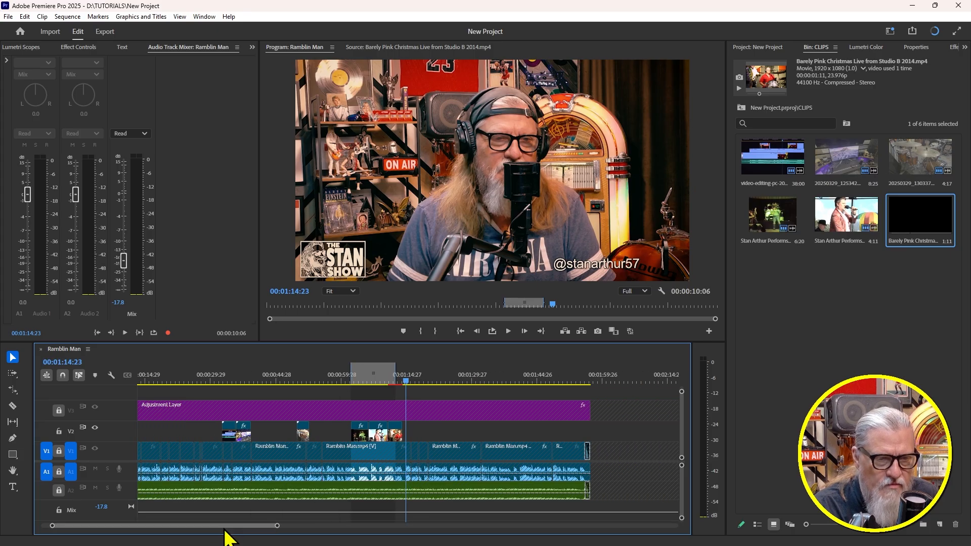
left_click_drag(211, 375, 220, 377)
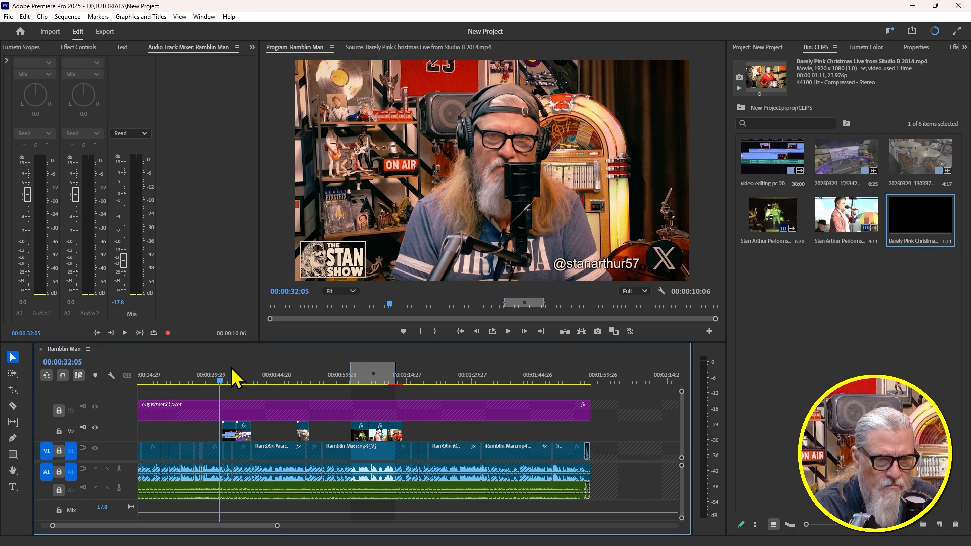
right_click(372, 378)
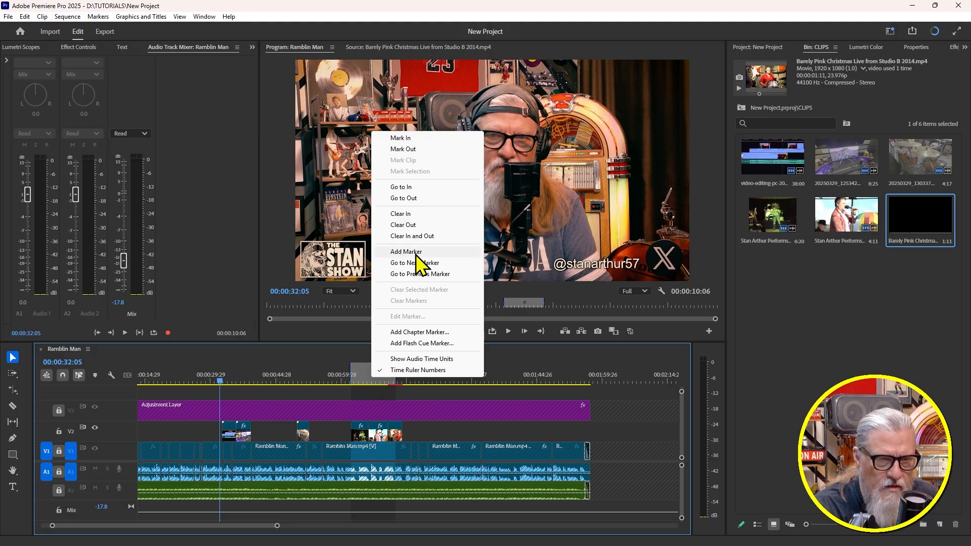
left_click(420, 237)
Apply Lumetri's automatic Basic Correction to the 20250329_125342.mp4 studio clip on V2, with the playhead at 00:00:37:09
left_click(411, 376)
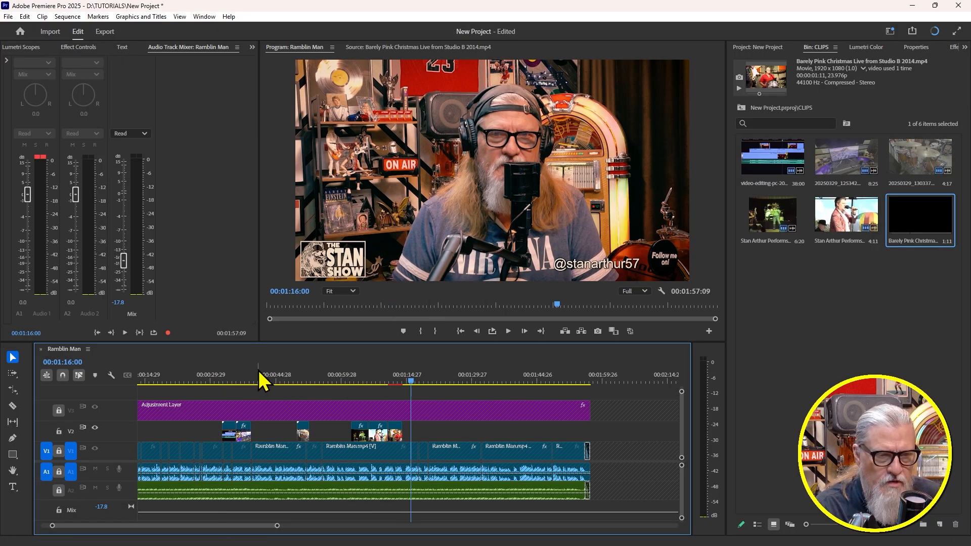
left_click_drag(247, 365, 227, 372)
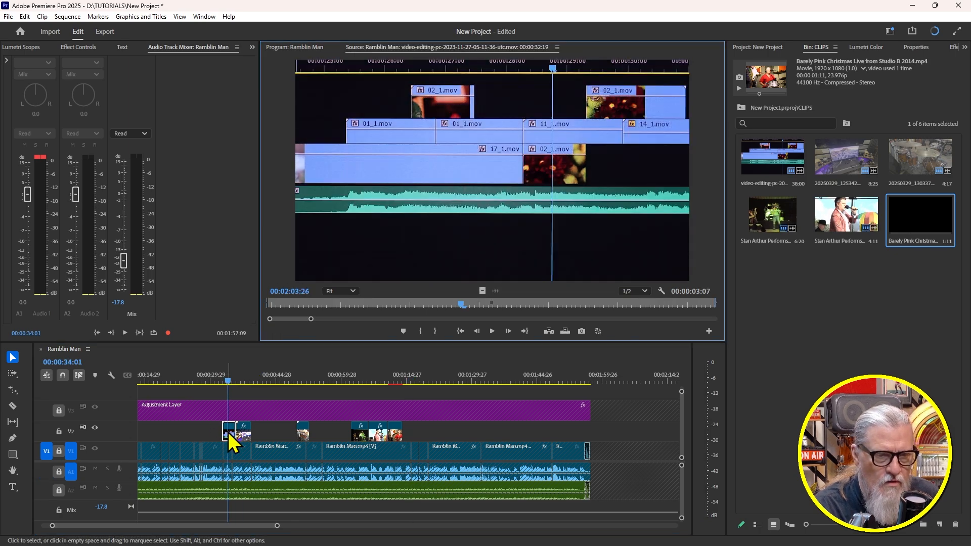
left_click(233, 378)
left_click_drag(234, 376, 245, 380)
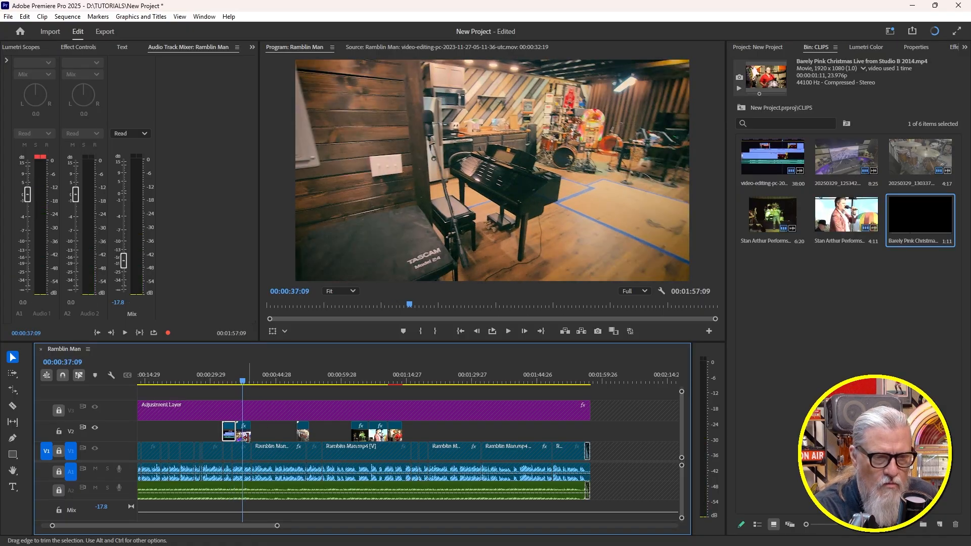
left_click(245, 435)
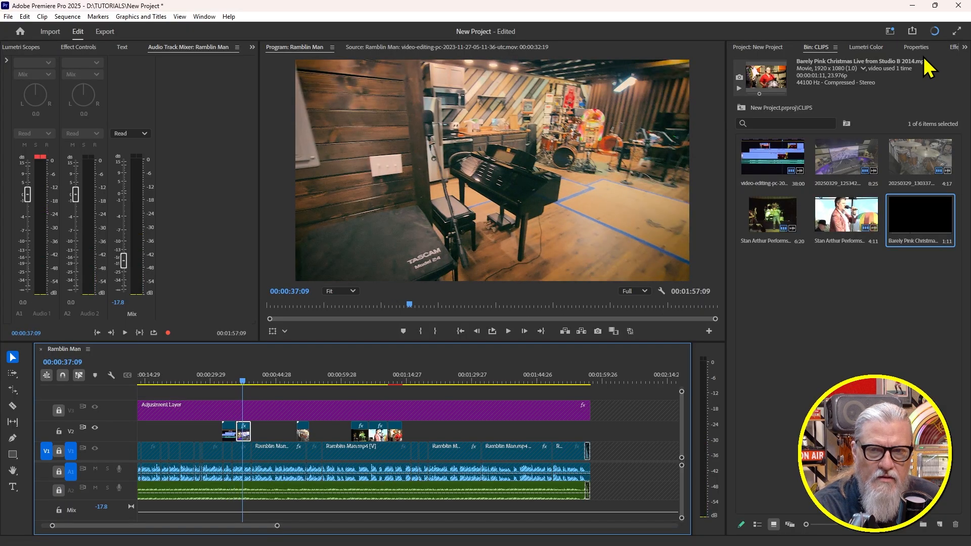
left_click(872, 47)
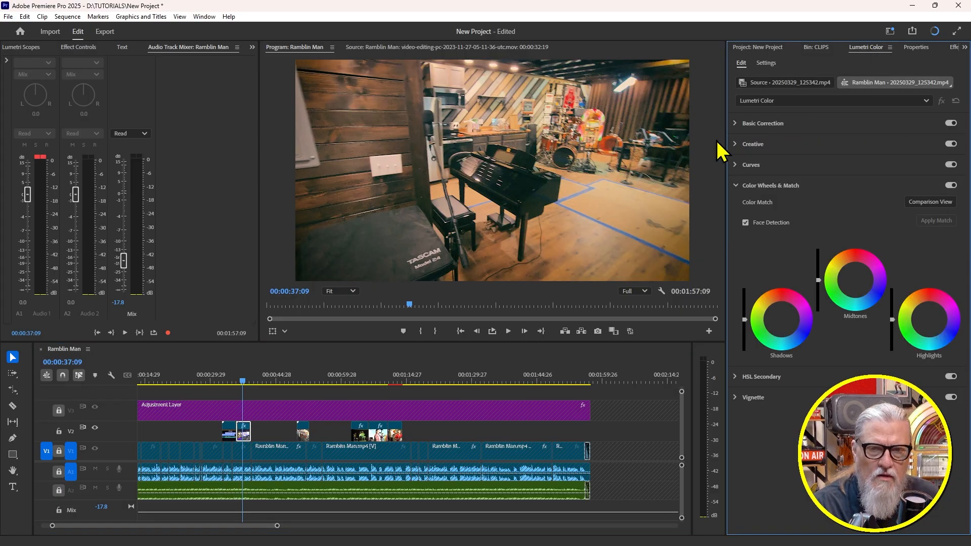
left_click(736, 124)
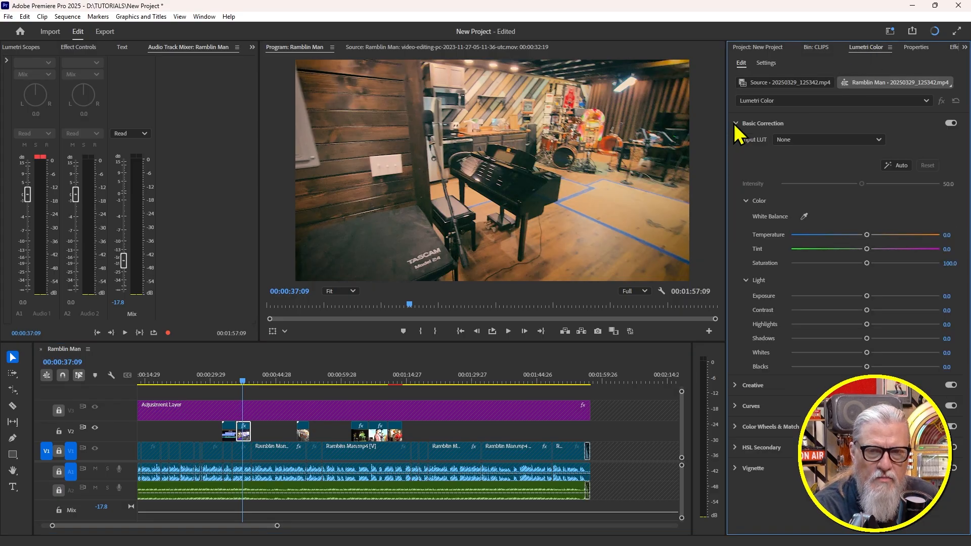
left_click(897, 167)
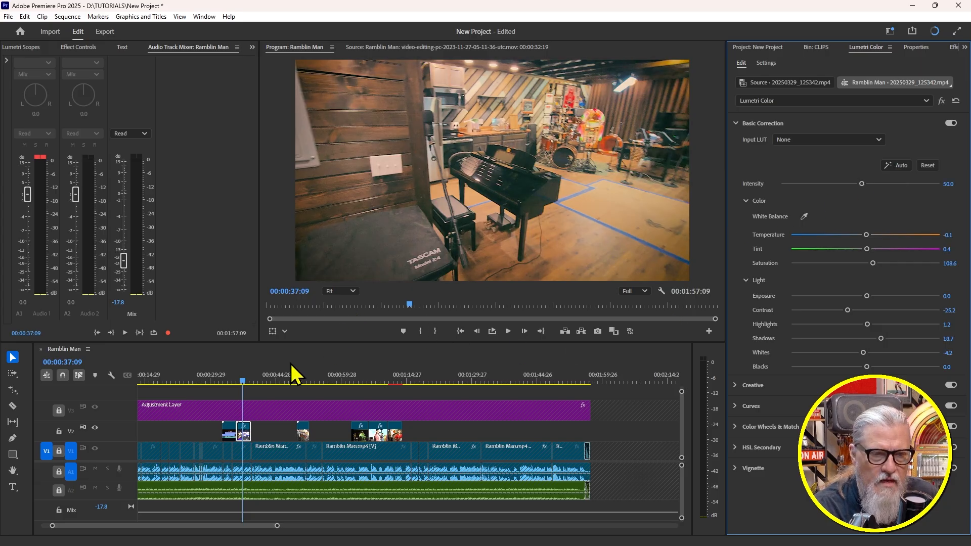
With the Lumetri scopes shown, set the studio clip's Contrast to 47.1 and Whites to -36.9
left_click_drag(244, 386, 245, 384)
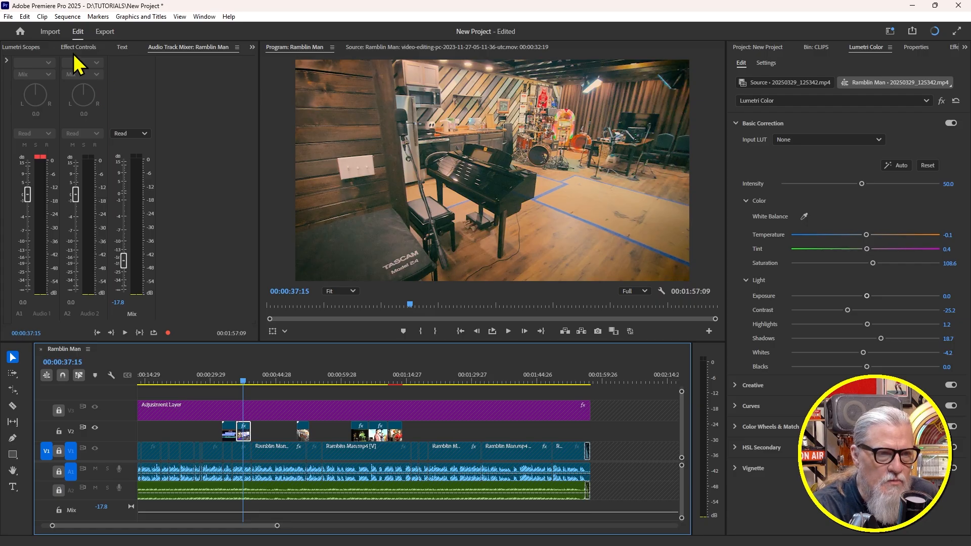
left_click(27, 49)
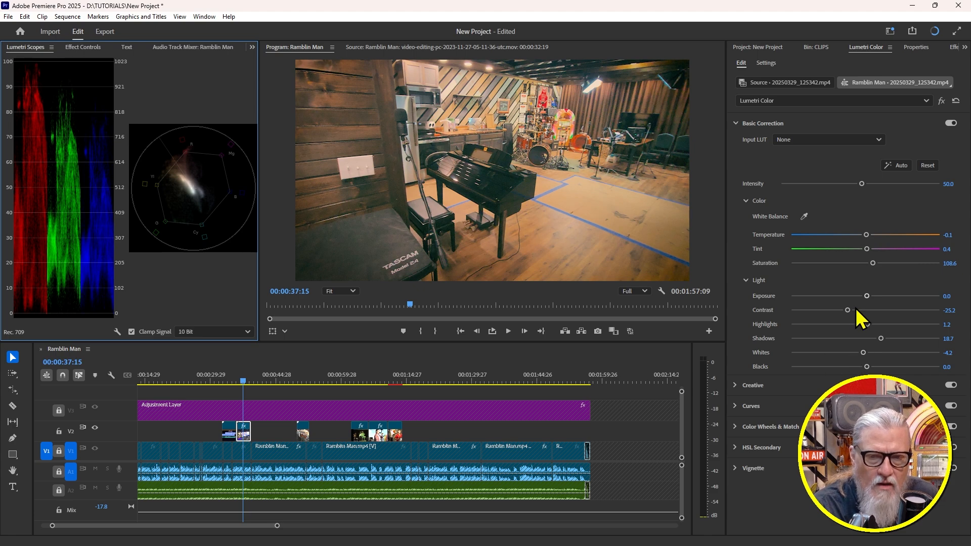
left_click_drag(848, 310, 900, 311)
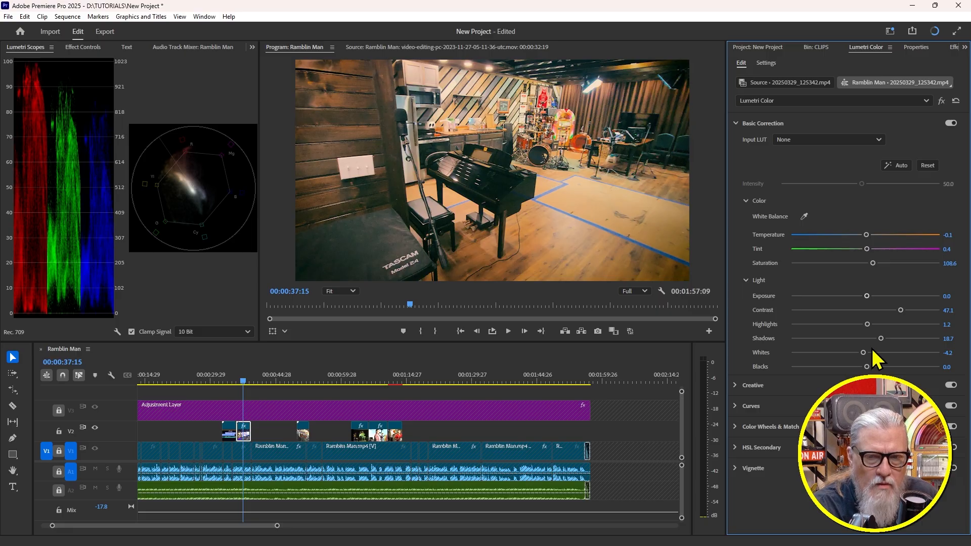
left_click_drag(863, 353, 843, 352)
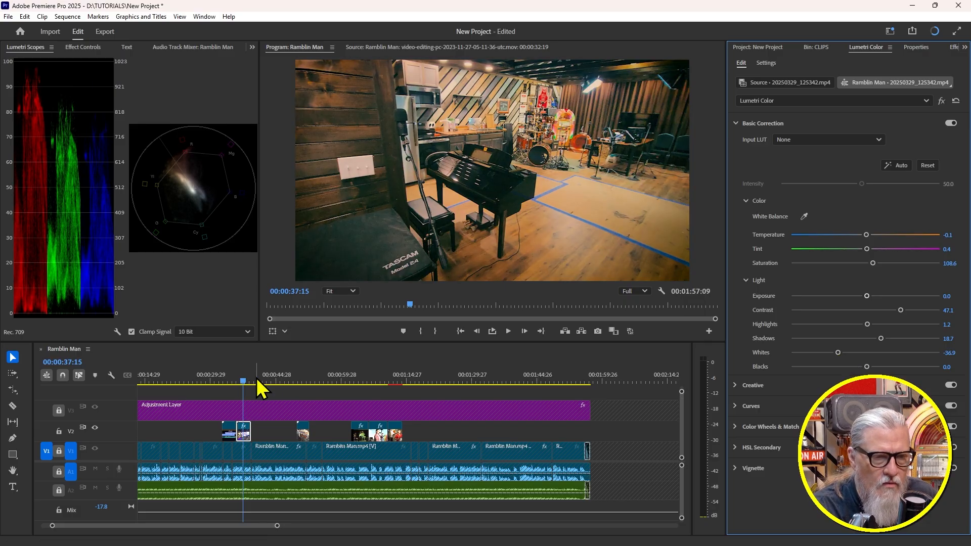
Apply the automatic Basic Correction to the 20250329_130337.mp4 drum kit clip on V2 and set its Contrast to 22.0
left_click(305, 381)
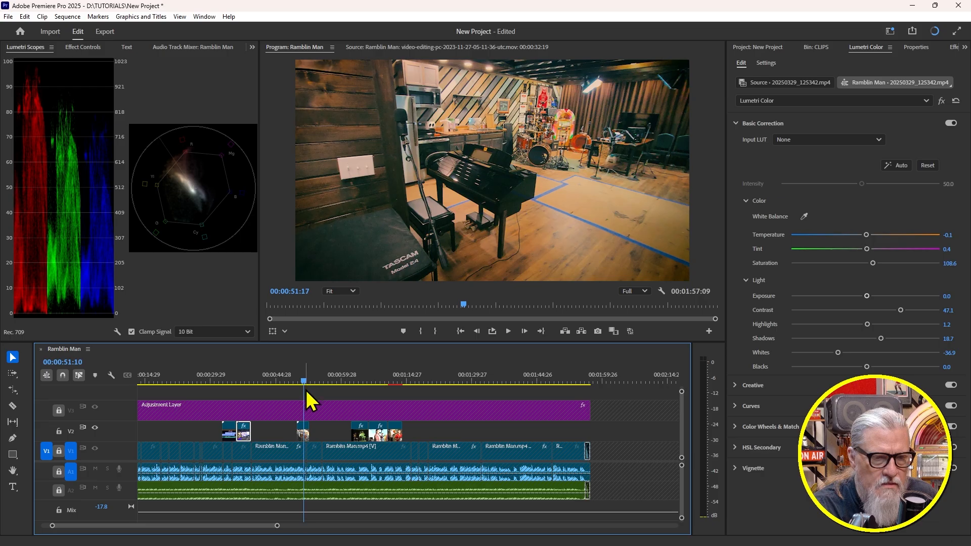
left_click(304, 429)
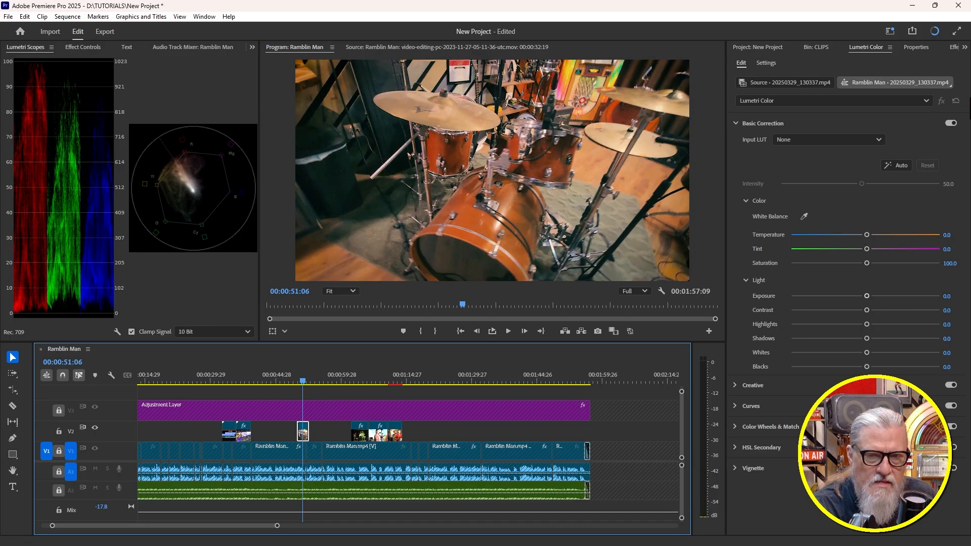
left_click(902, 166)
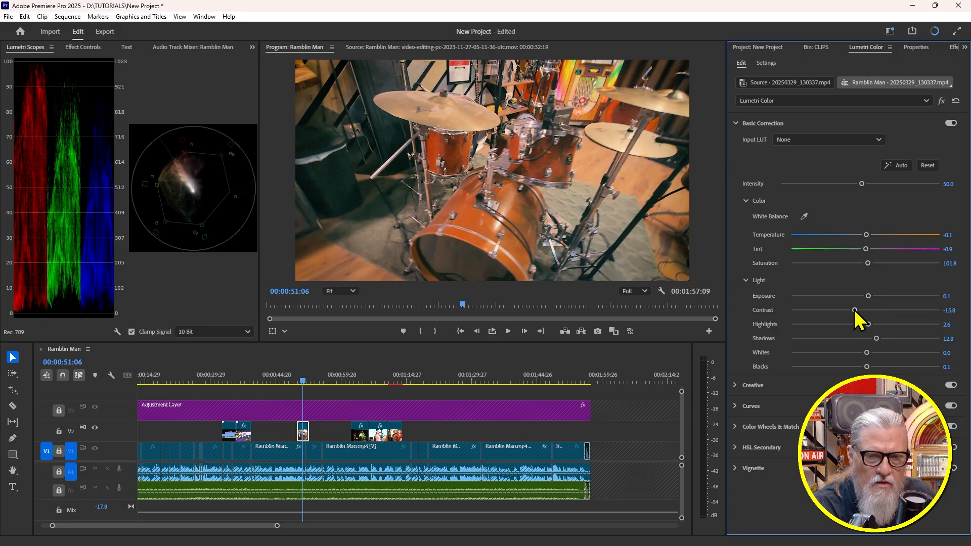
left_click_drag(855, 310, 881, 309)
Apply the automatic Basic Correction to the dark concert-stage clip on V2 at 00:01:04:20
left_click_drag(308, 380, 362, 384)
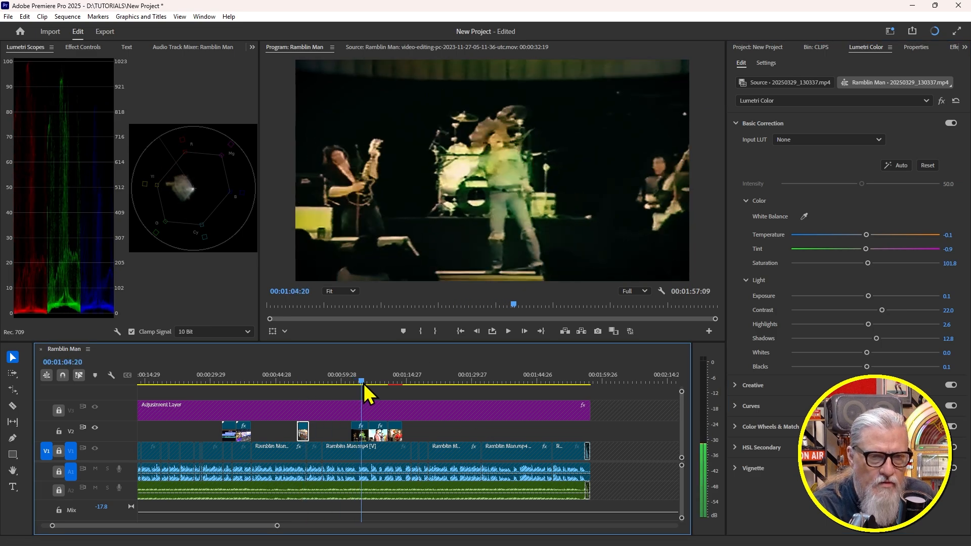
left_click(363, 447)
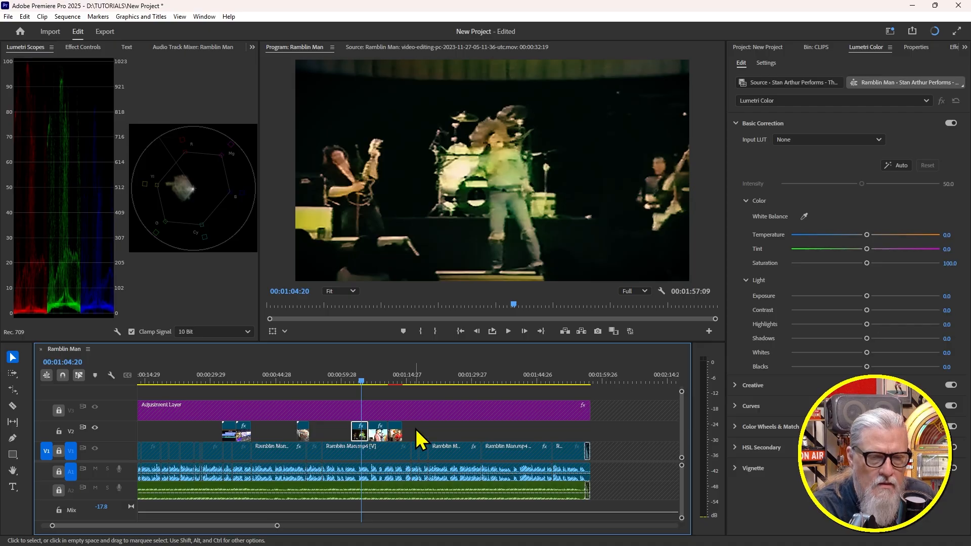
left_click(898, 167)
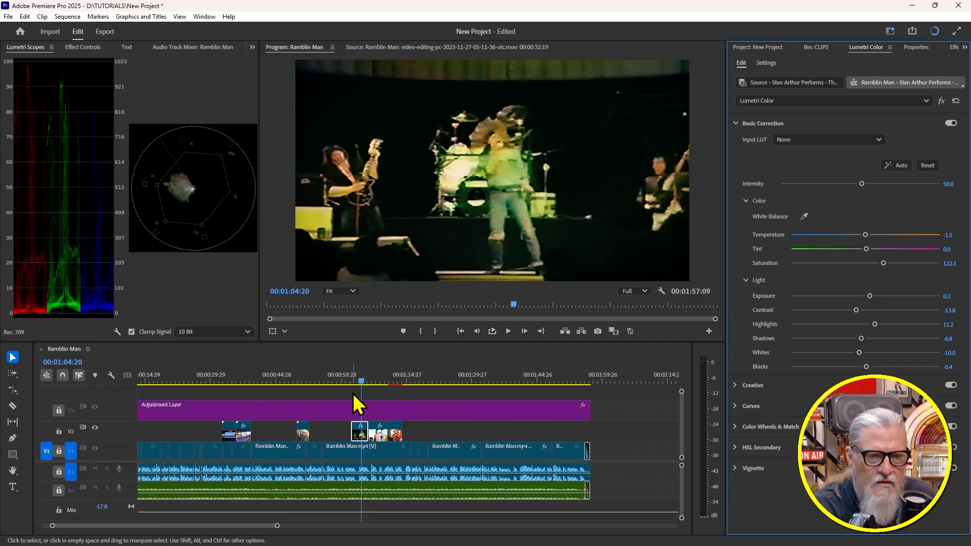
left_click(359, 379)
key("space")
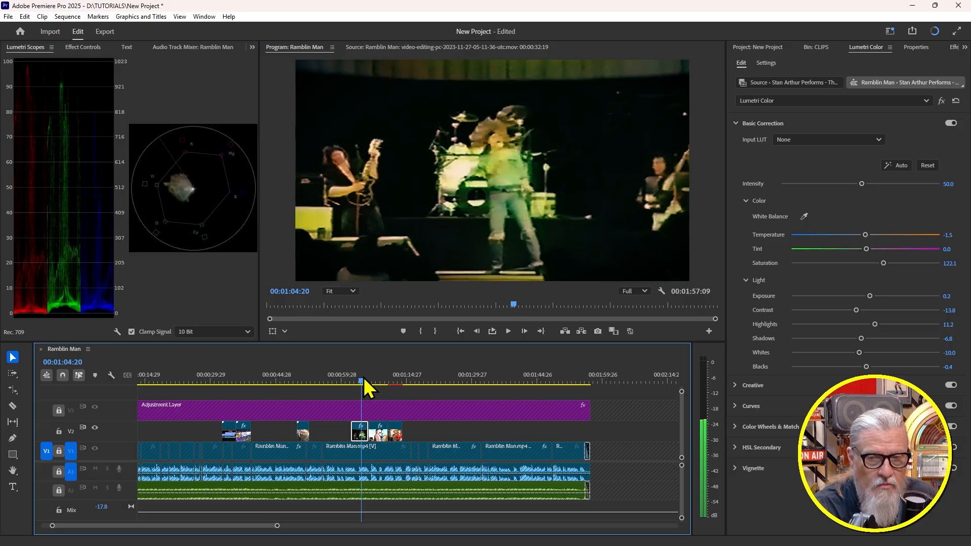
Apply the automatic Basic Correction to the Vehicle clip on V2 at 00:01:08:05
left_click_drag(363, 377, 378, 385)
left_click(380, 433)
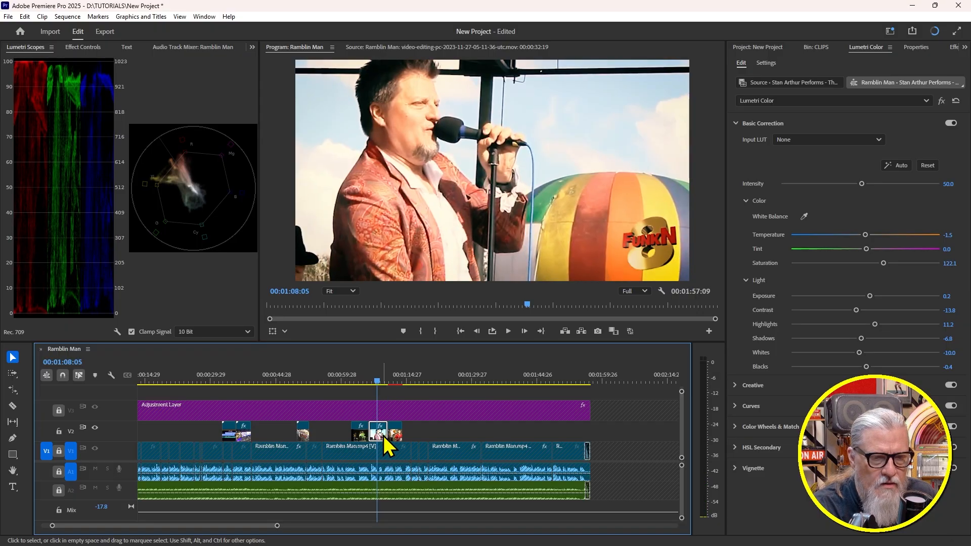
left_click(899, 167)
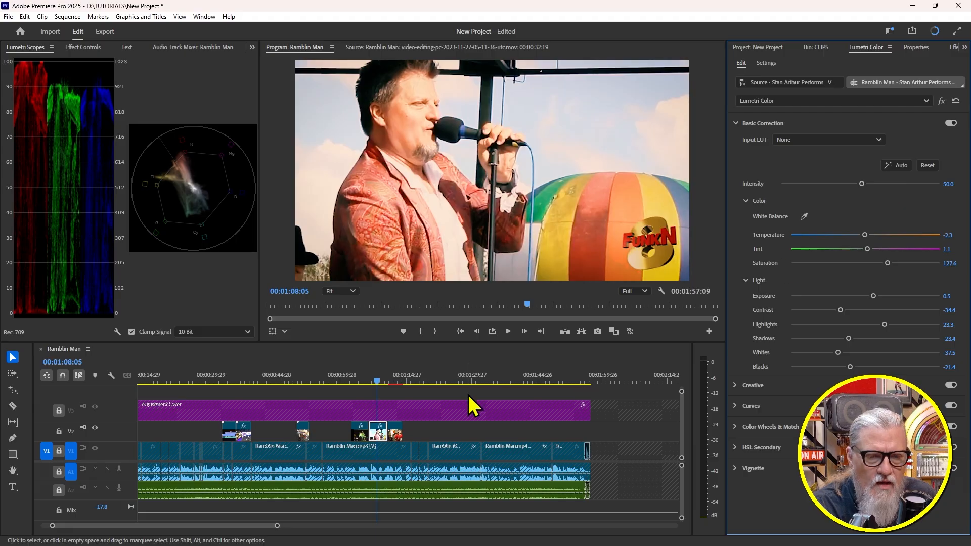
Apply the automatic Basic Correction to the Barely Pink Christmas clip on V2 and scrub past its end to about 00:01:17:10
left_click(439, 408)
left_click_drag(380, 381, 393, 380)
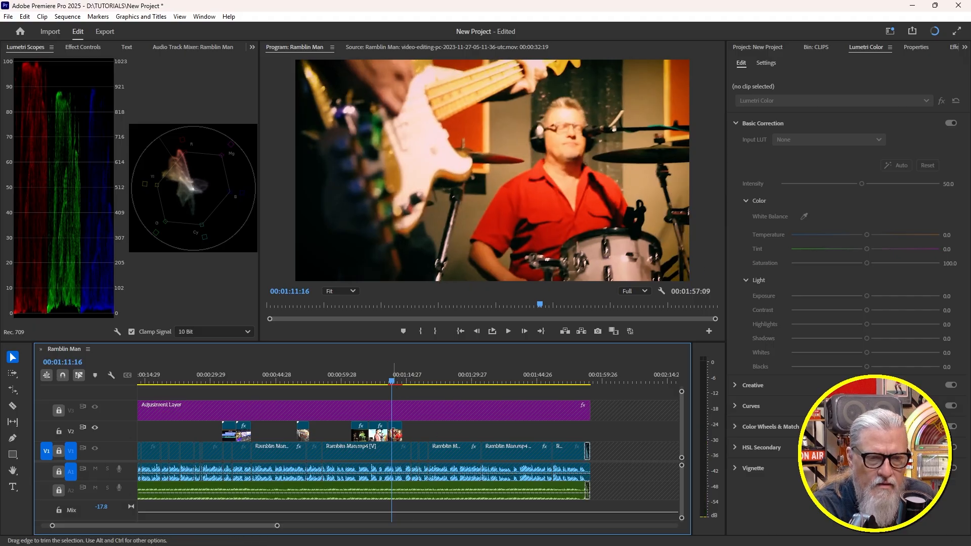
left_click(395, 434)
left_click(893, 165)
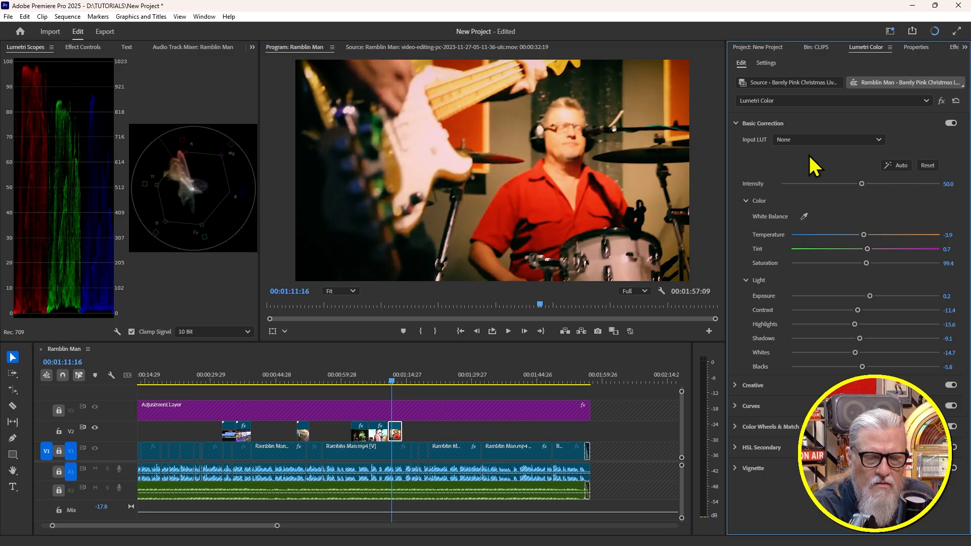
left_click(396, 380)
mouse_move(399, 378)
left_mouse_down()
mouse_move(384, 381)
mouse_move(418, 379)
left_mouse_up()
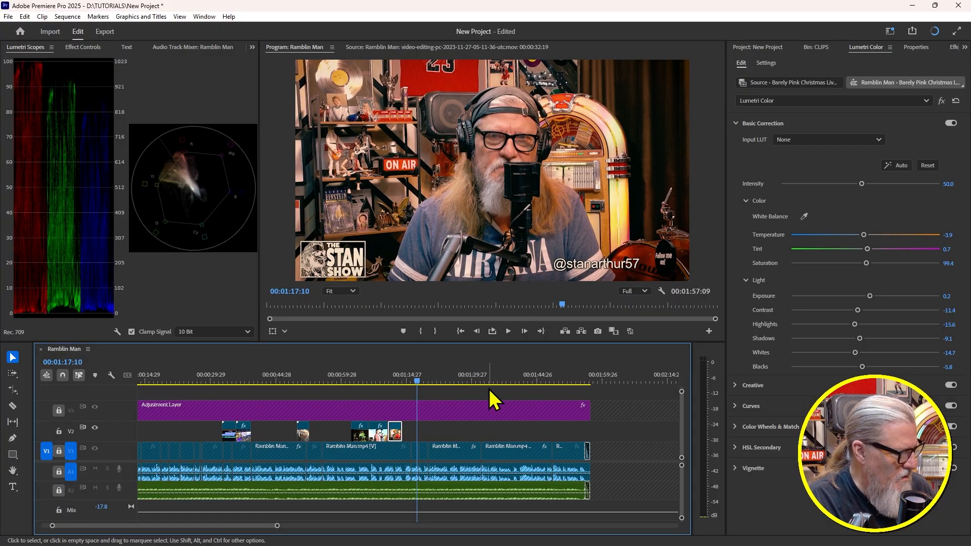
Save the project and move all six B-roll clips from V2 straight down onto V1, overwriting the main video there
key("ctrl+s")
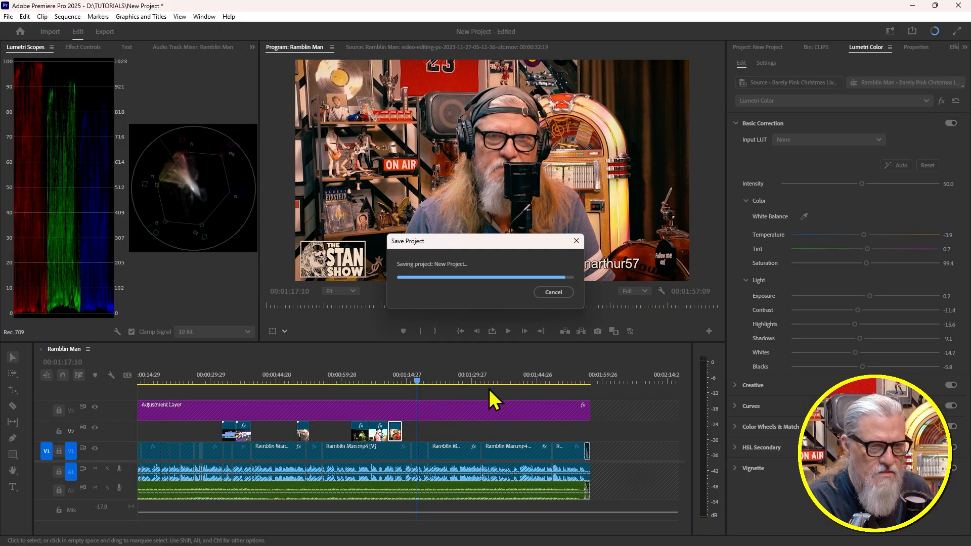
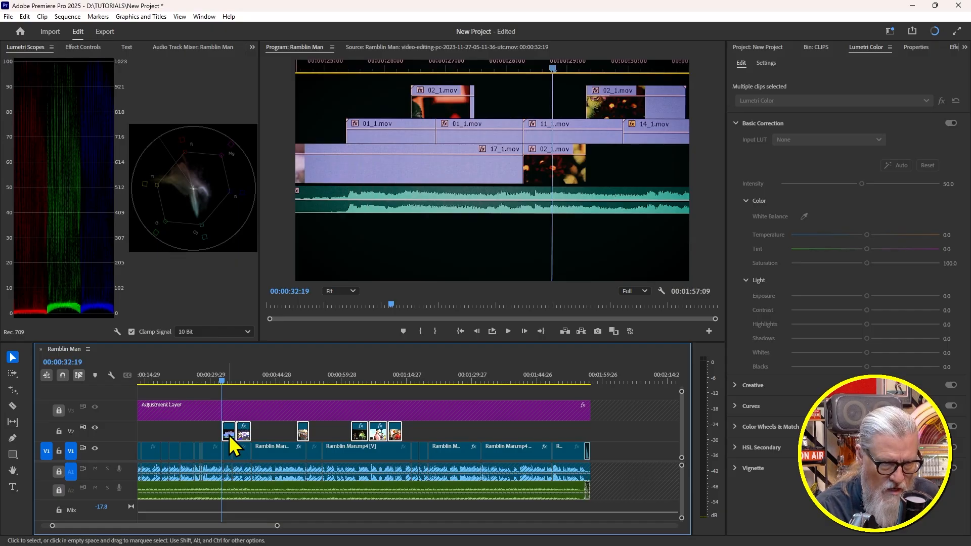
left_click_drag(229, 435, 231, 445)
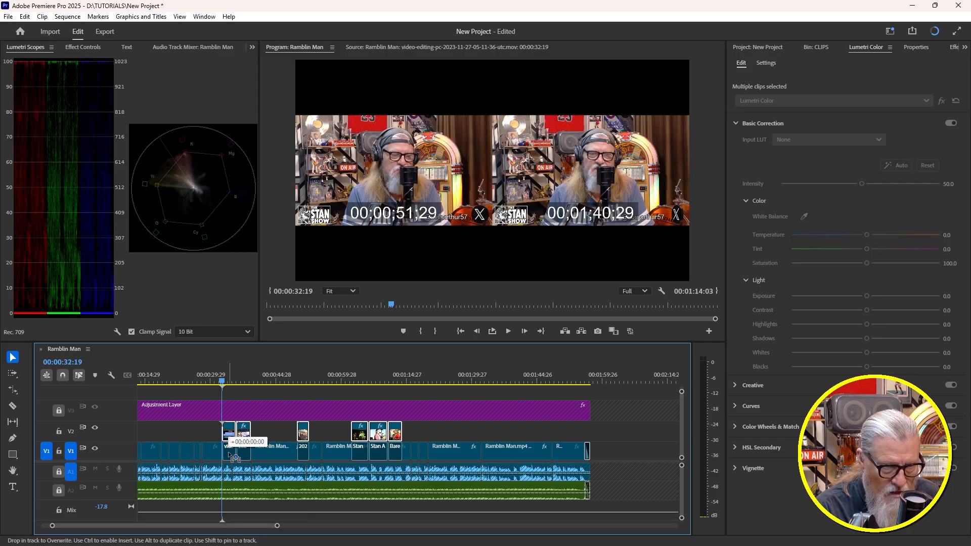
left_click_drag(232, 455, 229, 454)
left_click_drag(220, 375, 216, 405)
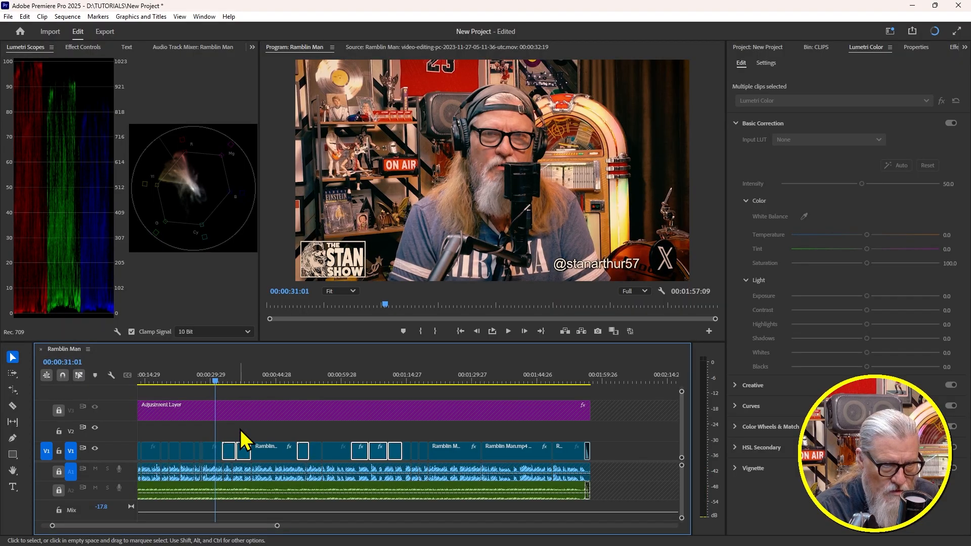
left_click(240, 429)
Play up to the first B-roll cut and add a Cross Dissolve at 00:00:32:19, at the start of the video-editing-pc clip
left_click(216, 378)
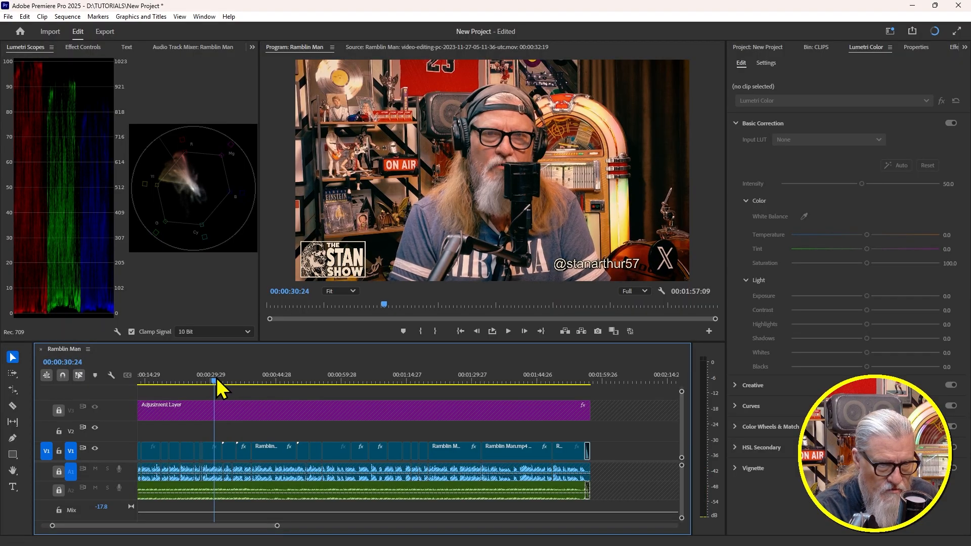
key("=")
key("=")
key("=")
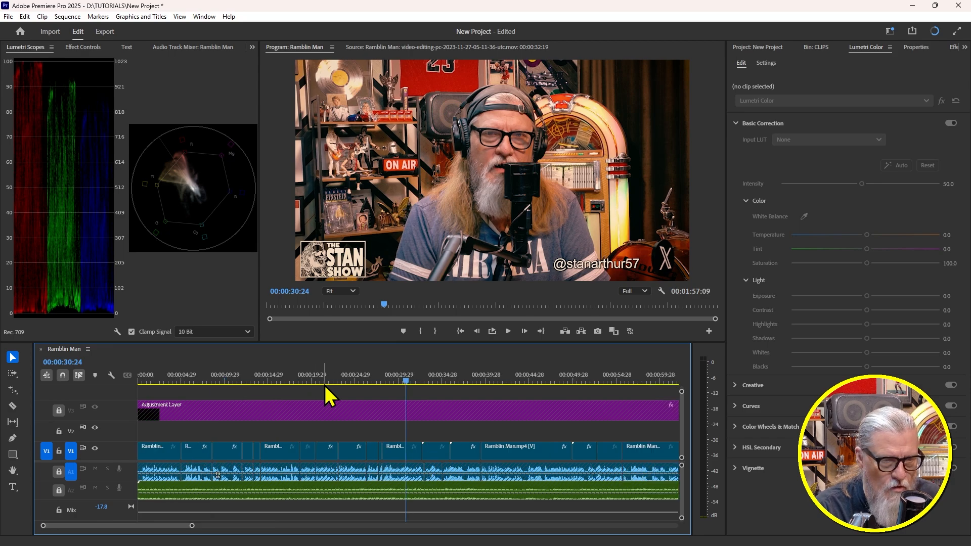
left_click(436, 380)
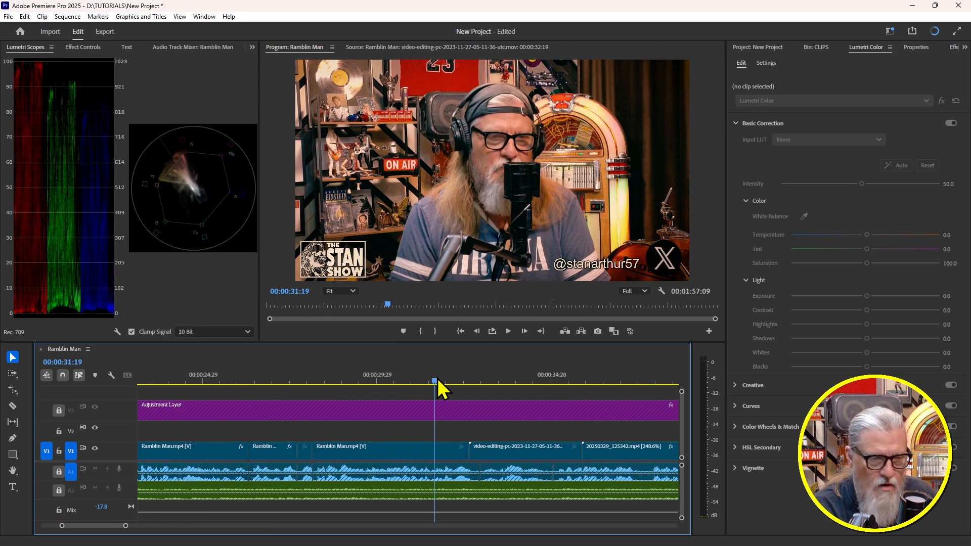
key("space")
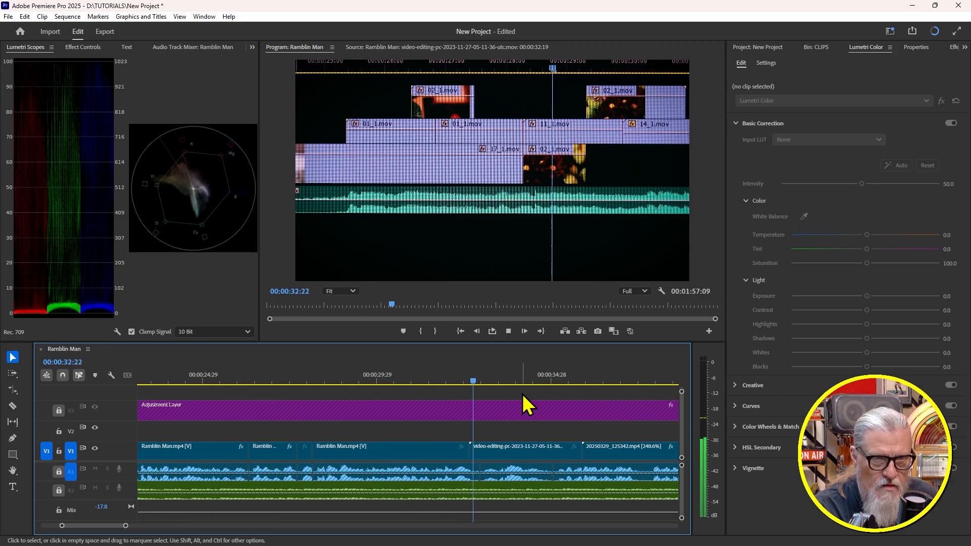
left_click_drag(473, 375, 452, 375)
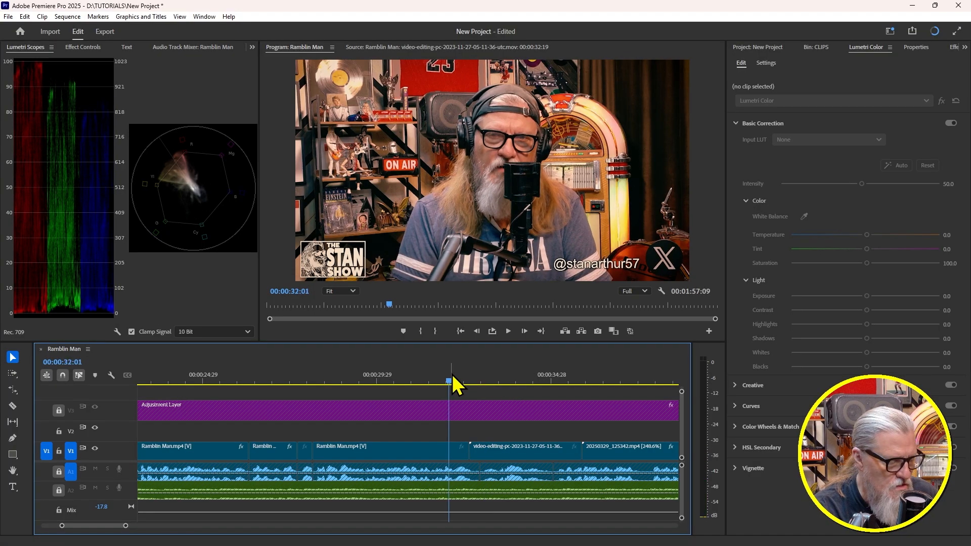
key("Down")
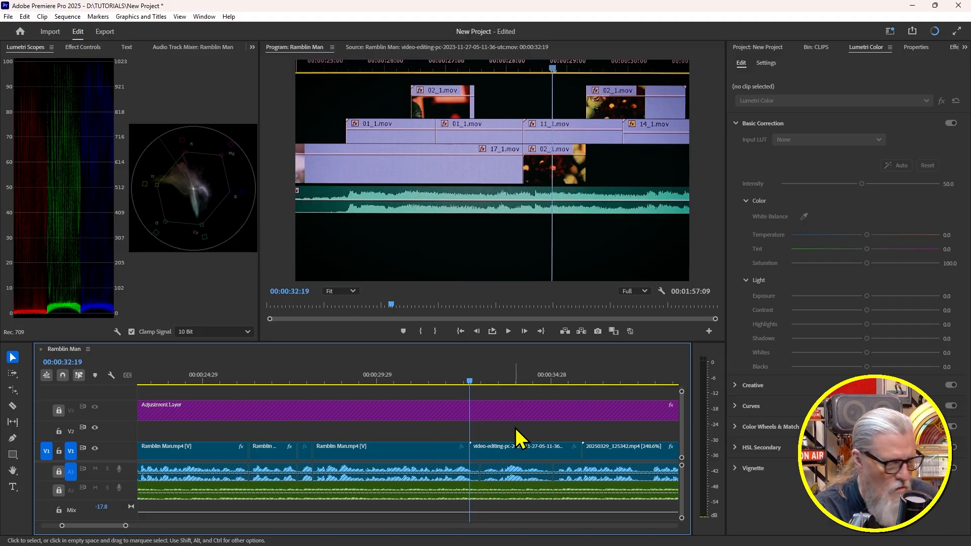
key("ctrl+d")
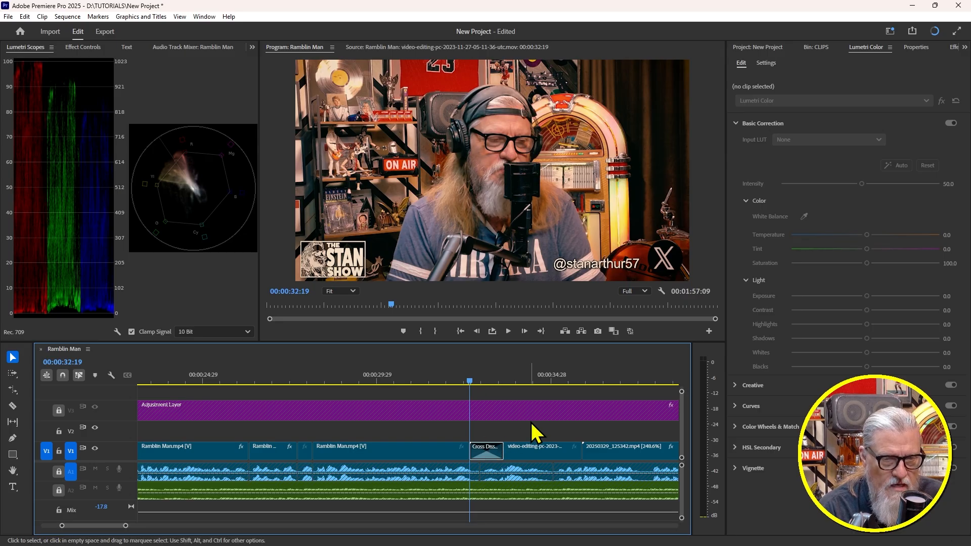
Preview the Cross Dissolve on the video-editing-pc clip, shorten it to about 6 frames, and play it back
left_click_drag(468, 373, 443, 420)
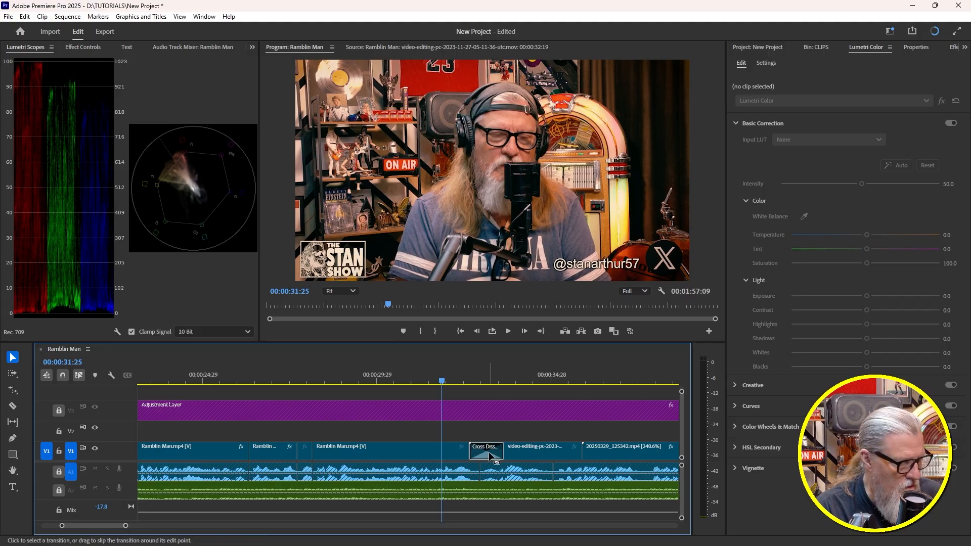
left_click(489, 456)
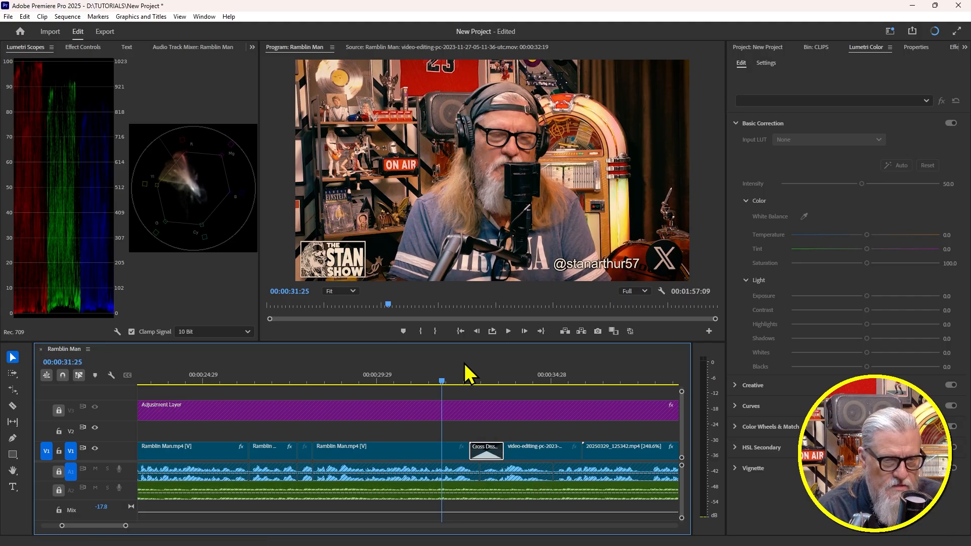
key("space")
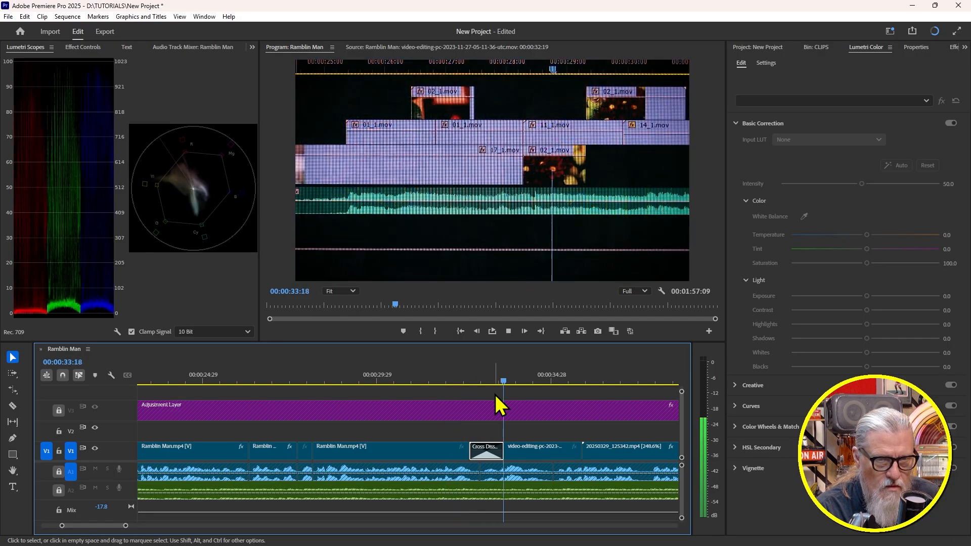
key("space")
left_click(420, 376)
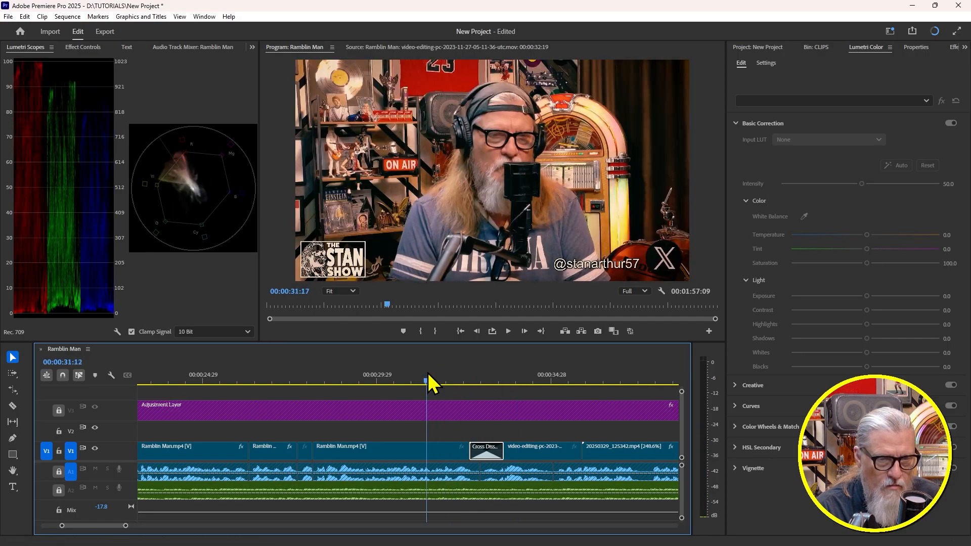
left_click(488, 442)
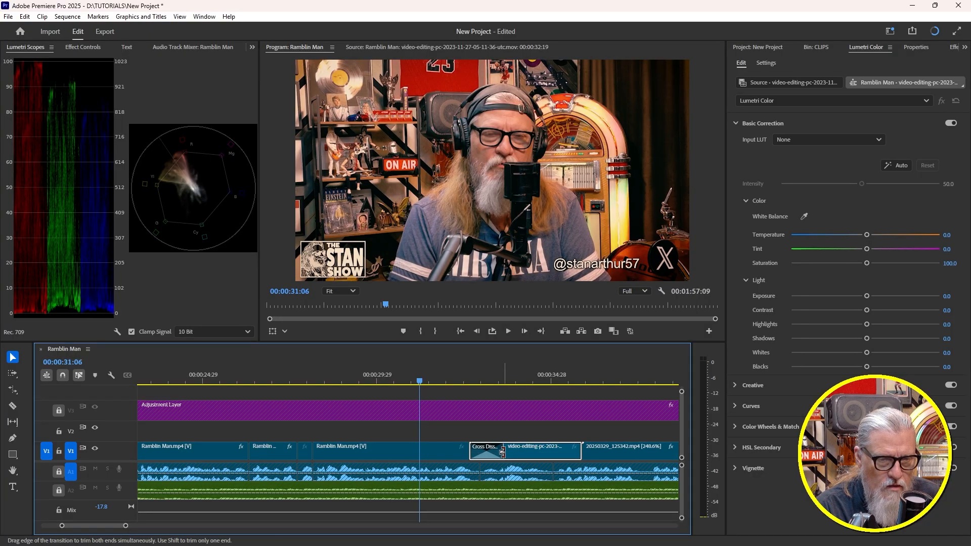
left_click_drag(502, 453, 479, 451)
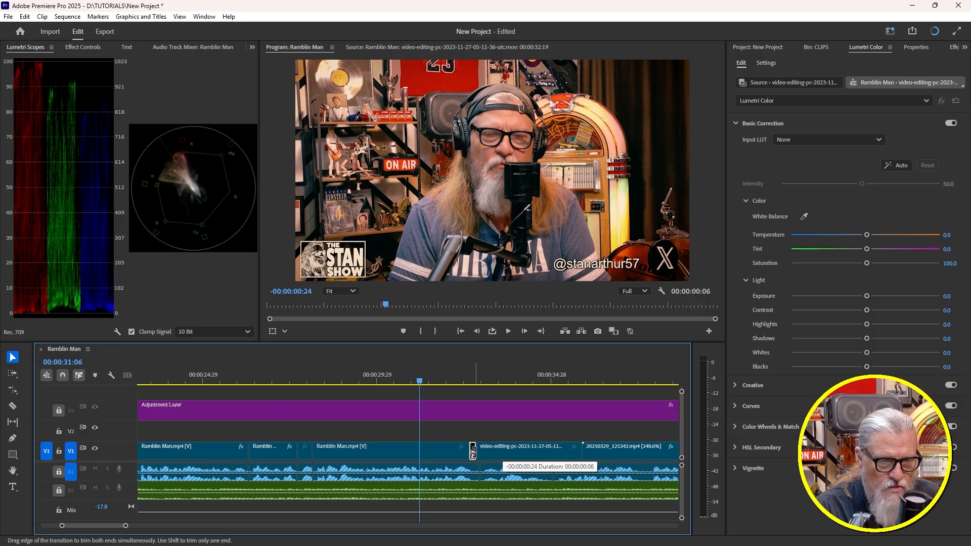
key("space")
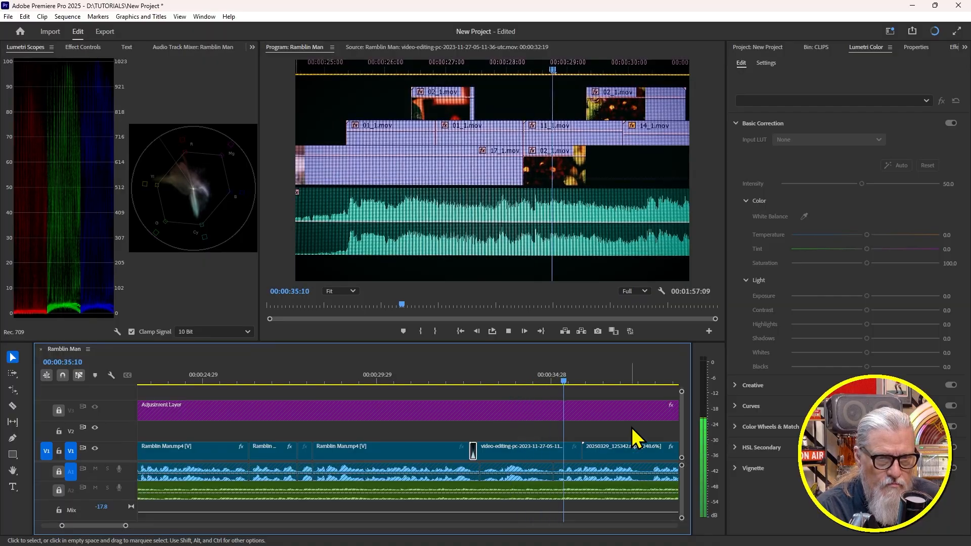
key("space")
Search the effects for "dip" and apply Dip to White at 00:00:35:27, at the start of the 20250329_125342.mp4 clip
left_click_drag(609, 375, 585, 378)
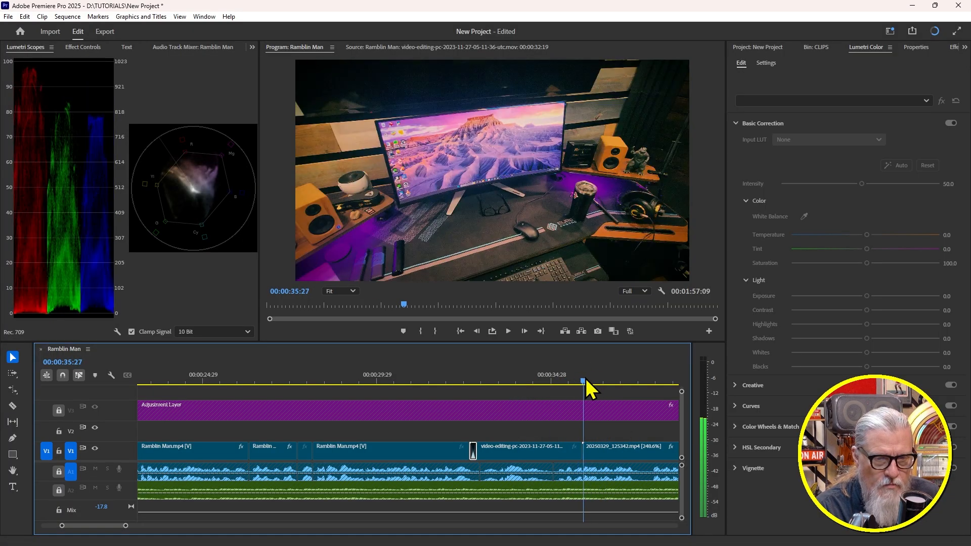
left_click(608, 430)
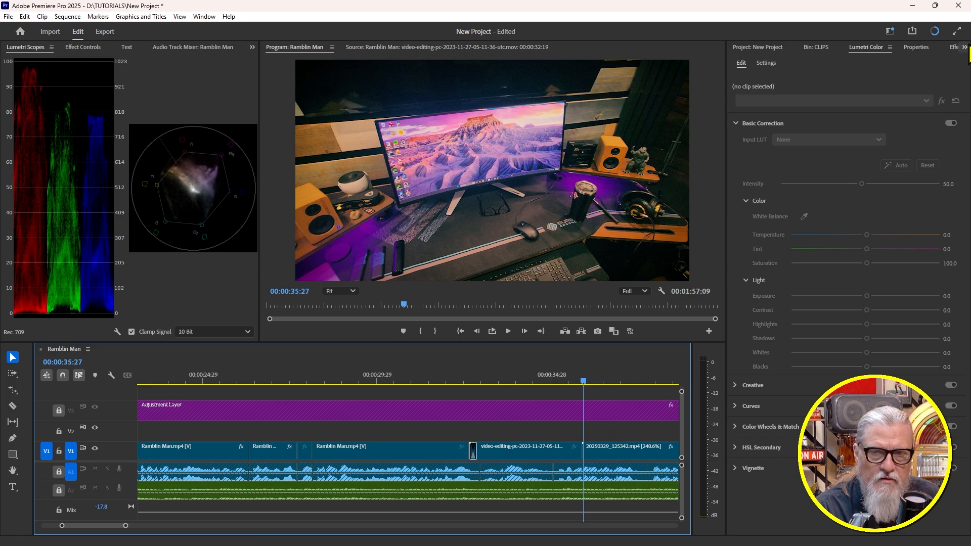
left_click(966, 47)
left_click(929, 109)
left_click(783, 63)
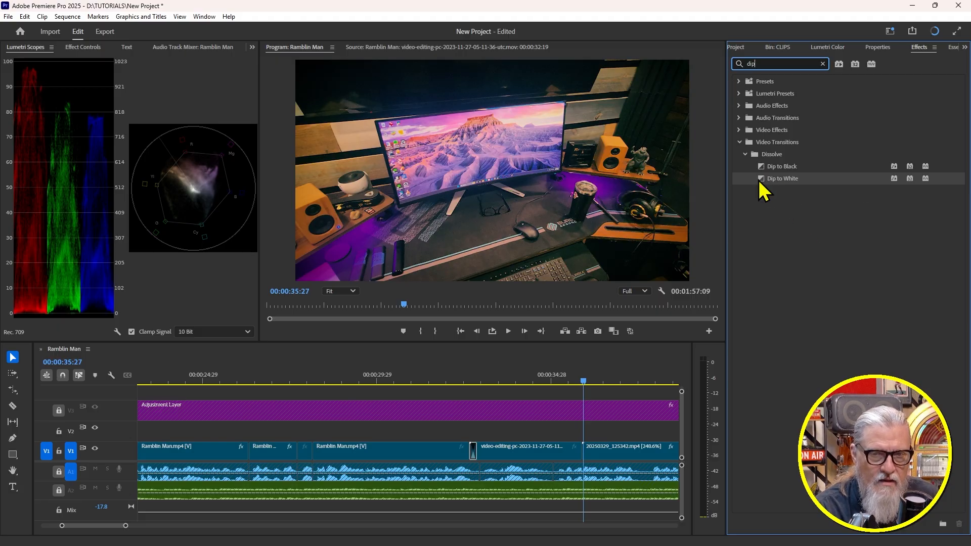
left_click(767, 199)
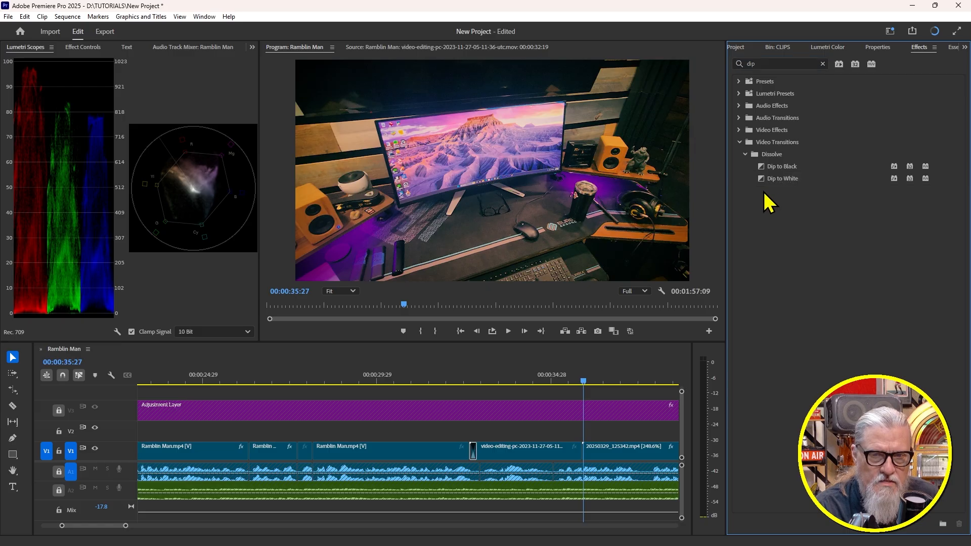
left_click_drag(761, 180, 583, 452)
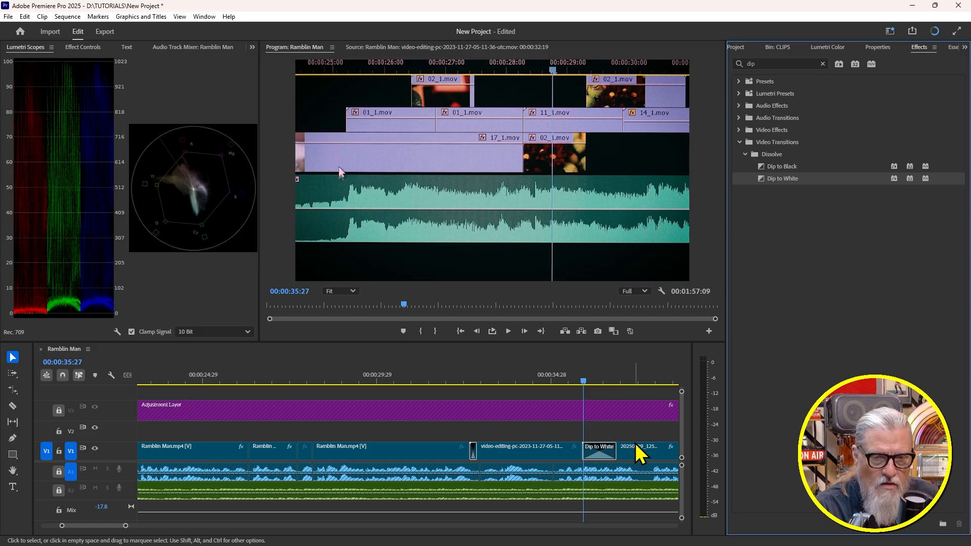
Preview the Dip to White transition, trim its end so it lasts only a few frames, and play it back
left_click_drag(589, 385, 557, 408)
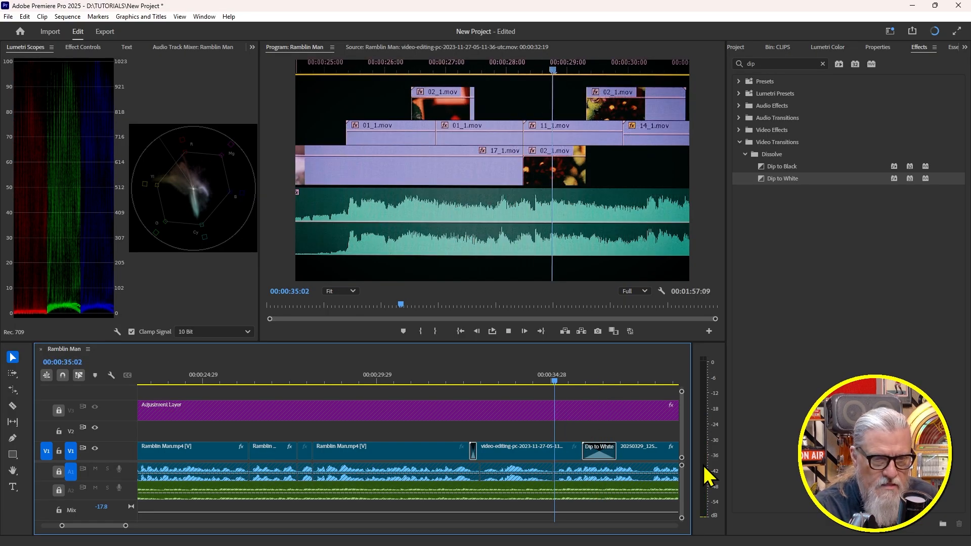
key("space")
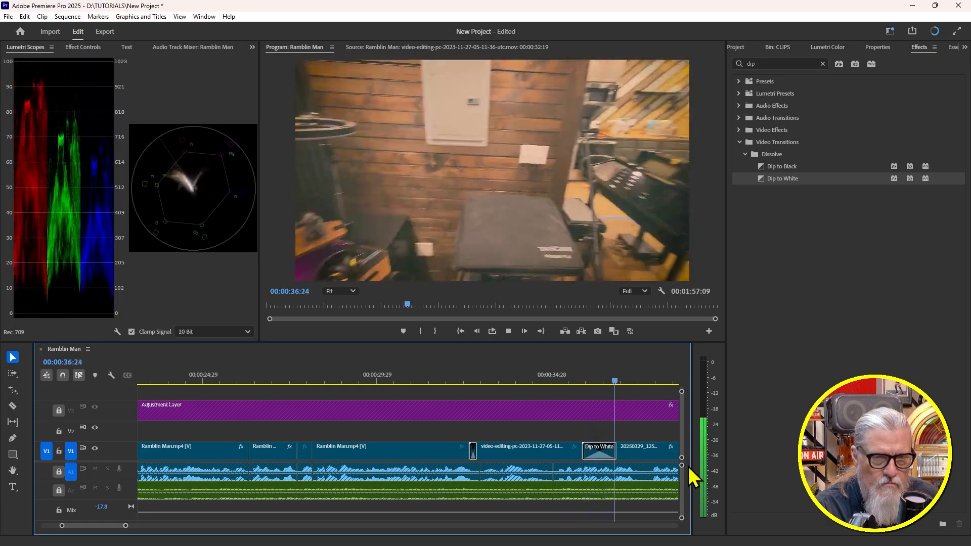
key("space")
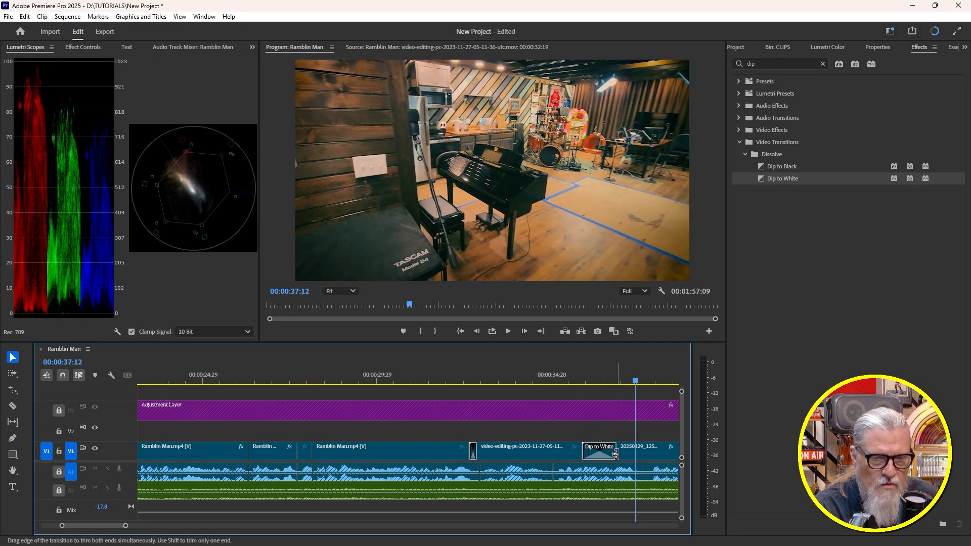
left_click_drag(616, 454, 587, 453)
left_click(559, 377)
key("space")
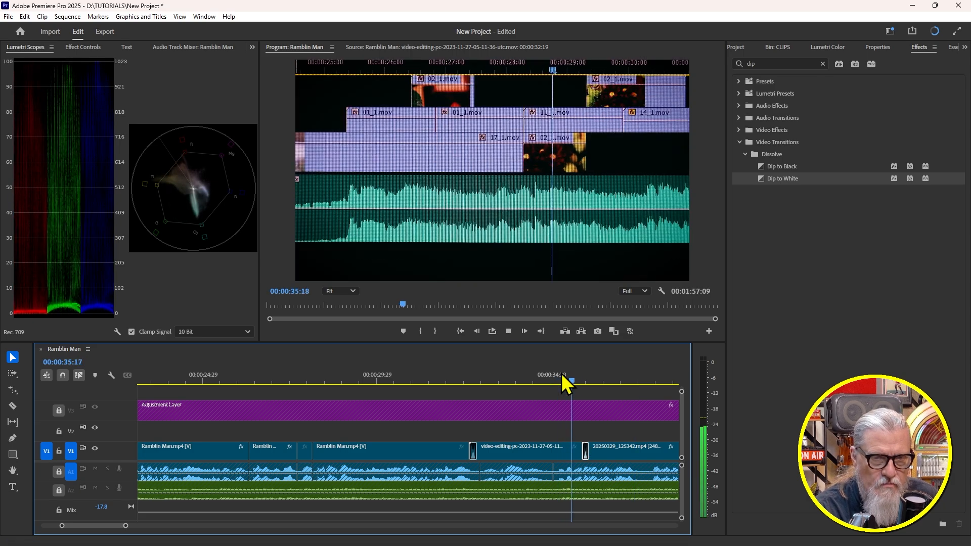
key("space")
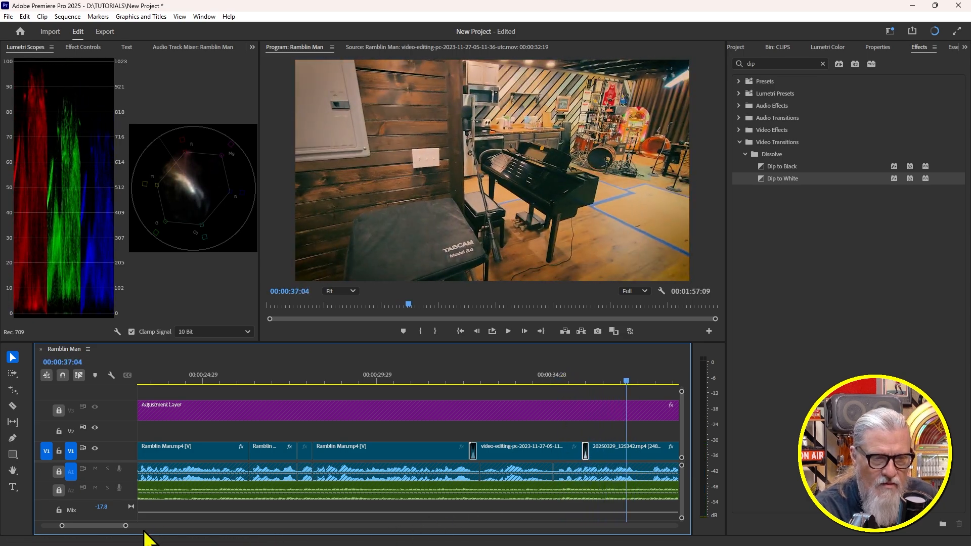
Add a Cross Dissolve at 00:00:39:13, at the end of the 20250329_125342.mp4 clip, and select that transition
scroll(126, 530, "down", 5)
scroll(133, 530, "up", 1)
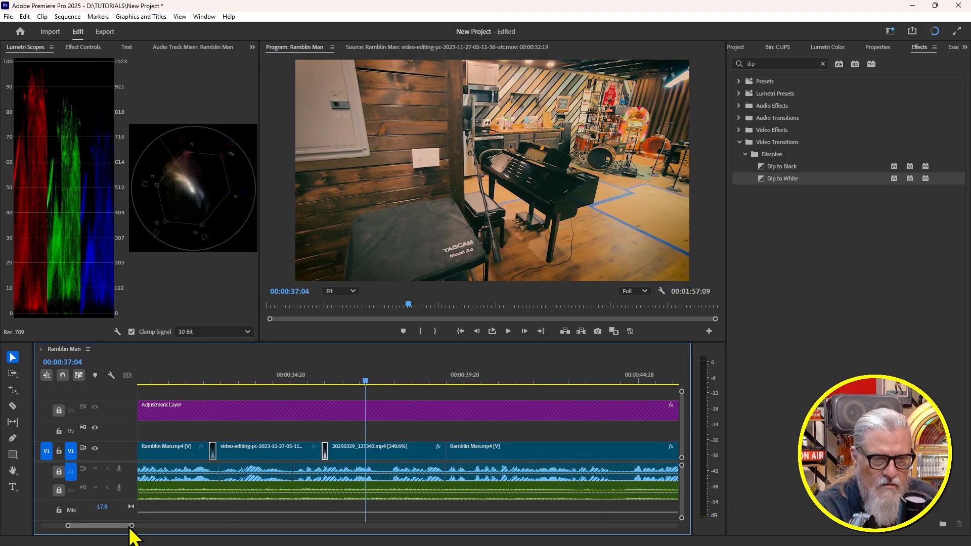
key("space")
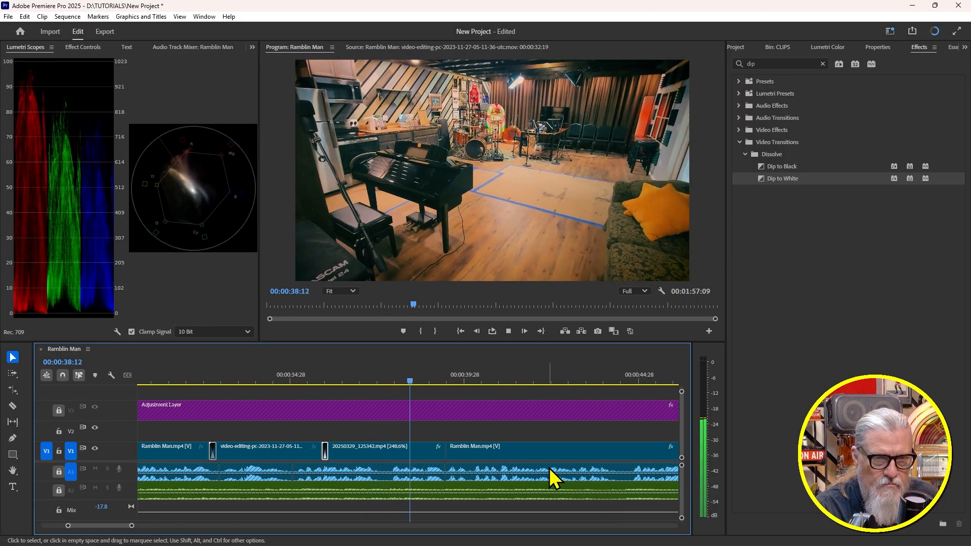
key("space")
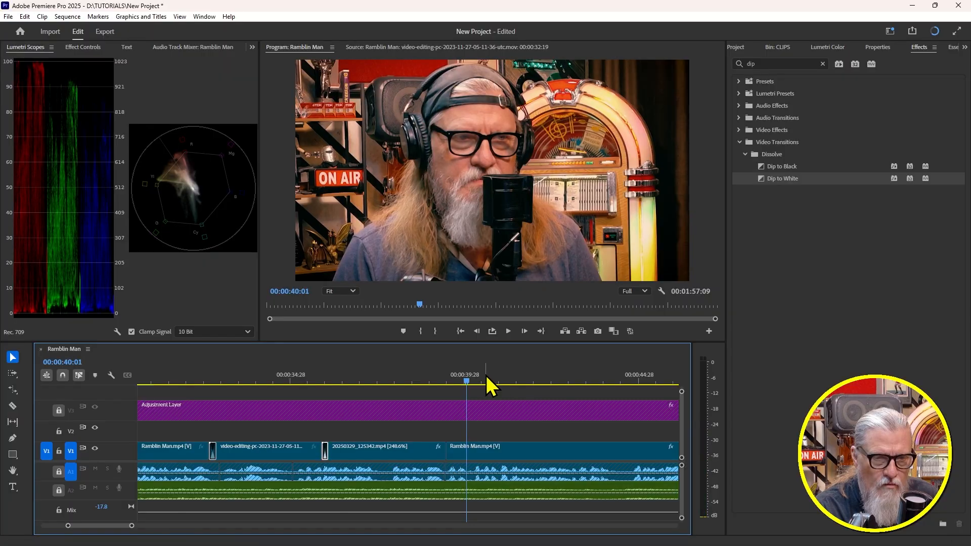
left_click_drag(471, 372, 452, 373)
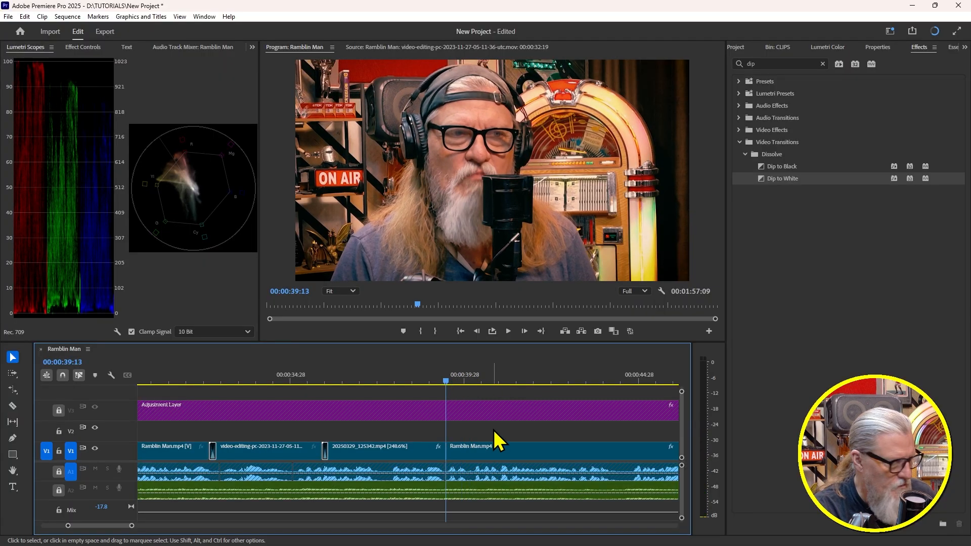
key("ctrl+d")
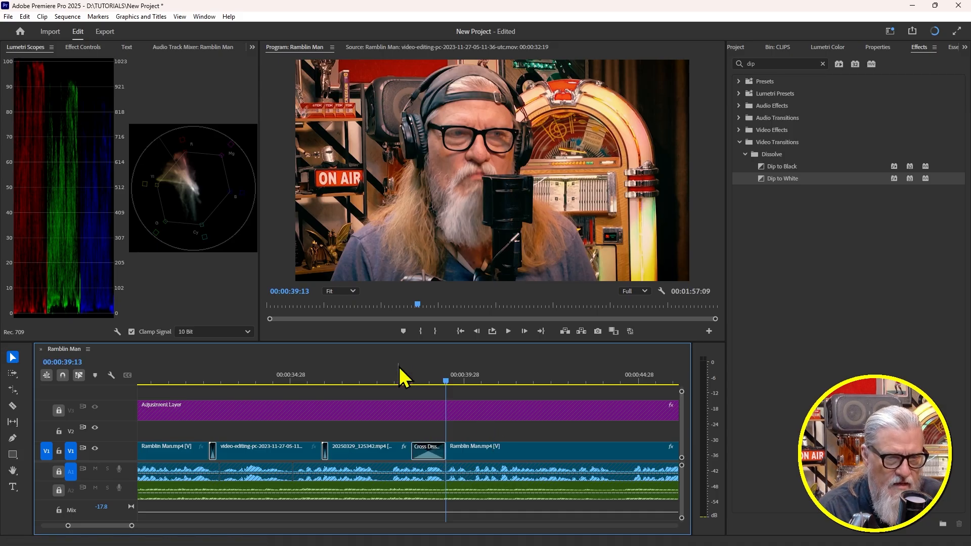
left_click_drag(401, 373, 469, 389)
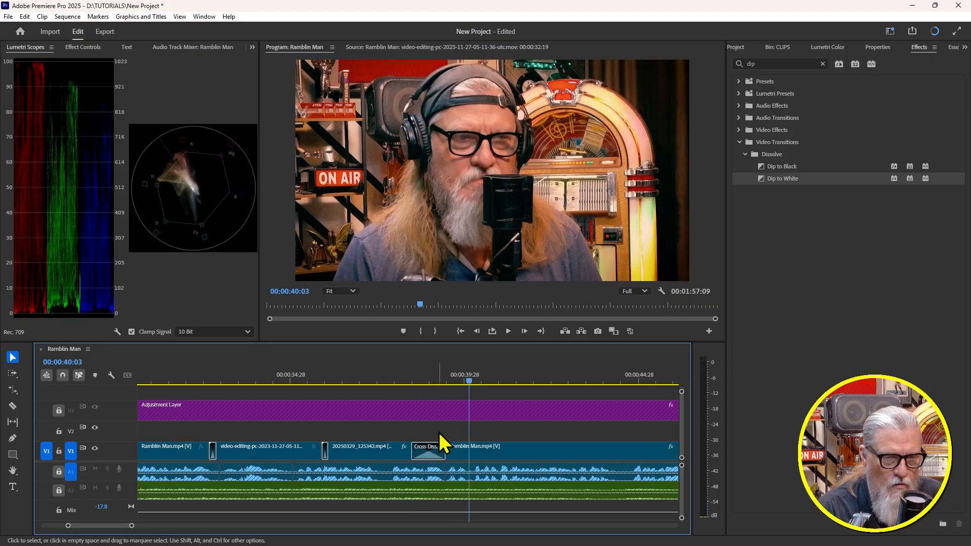
left_click(419, 458)
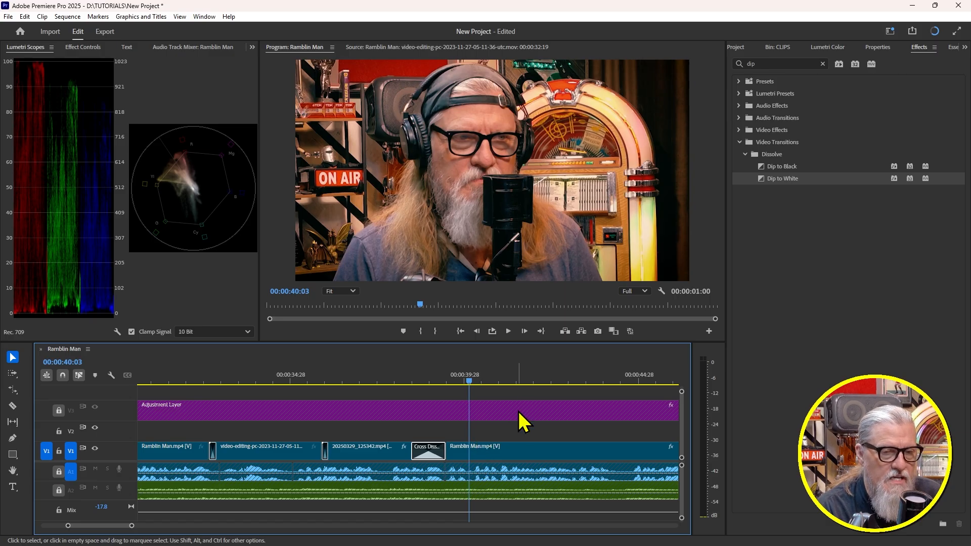
Delete the Cross Dissolve at the end of the 20250329_125342.mp4 clip and roll that cut earlier to about 00:00:38:24
left_click(480, 451)
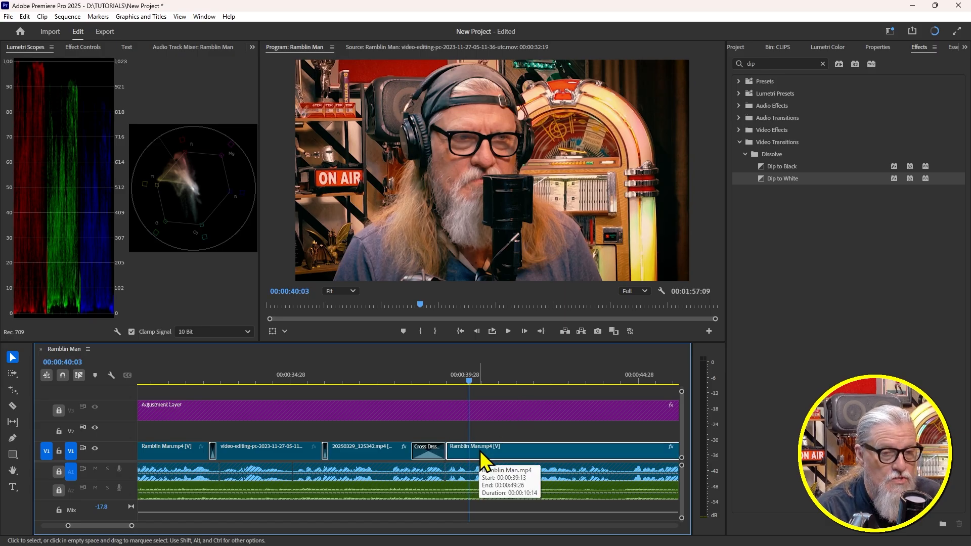
left_click(430, 454)
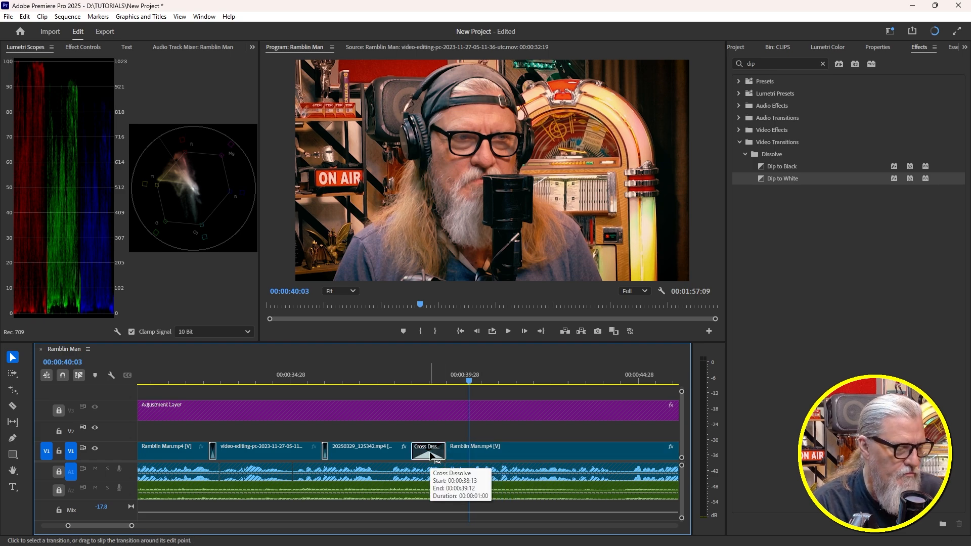
key("Delete")
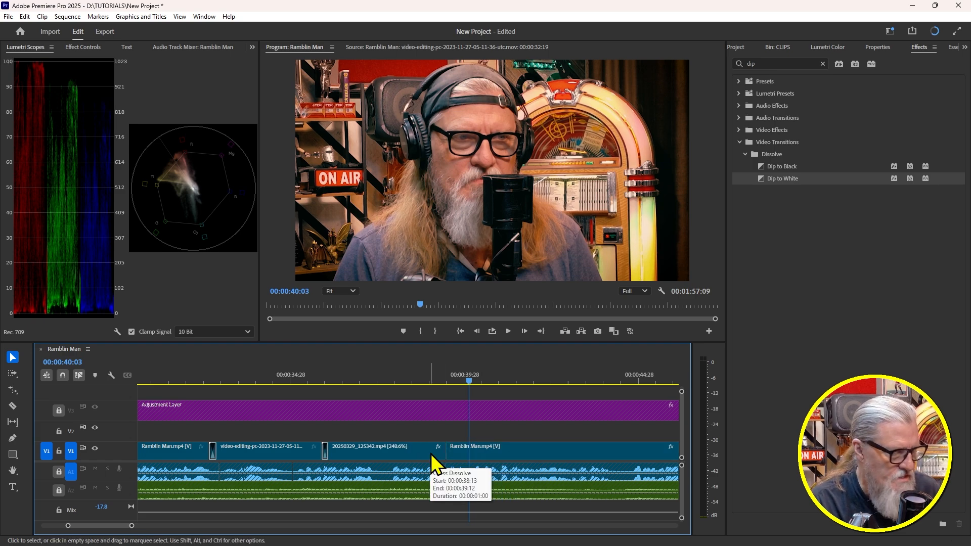
key("n")
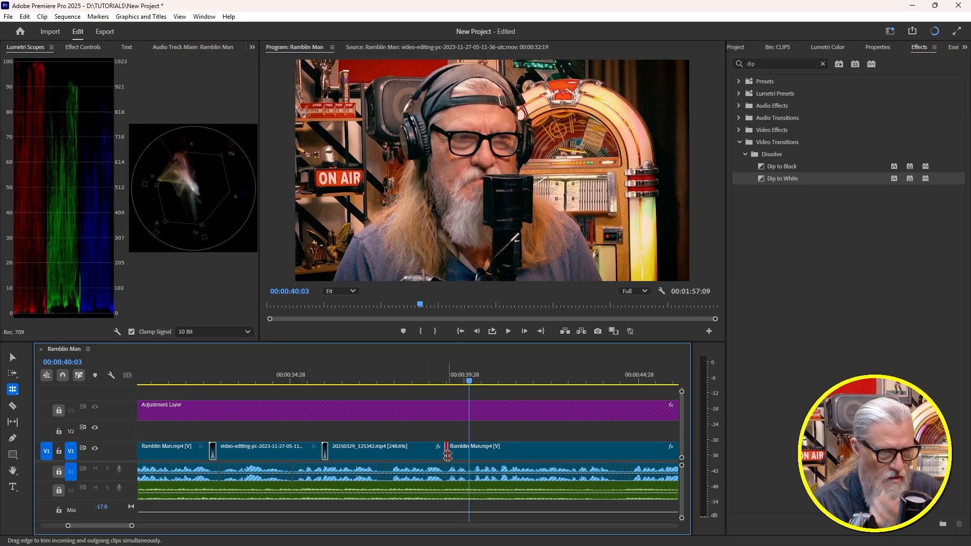
left_click_drag(447, 456, 425, 455)
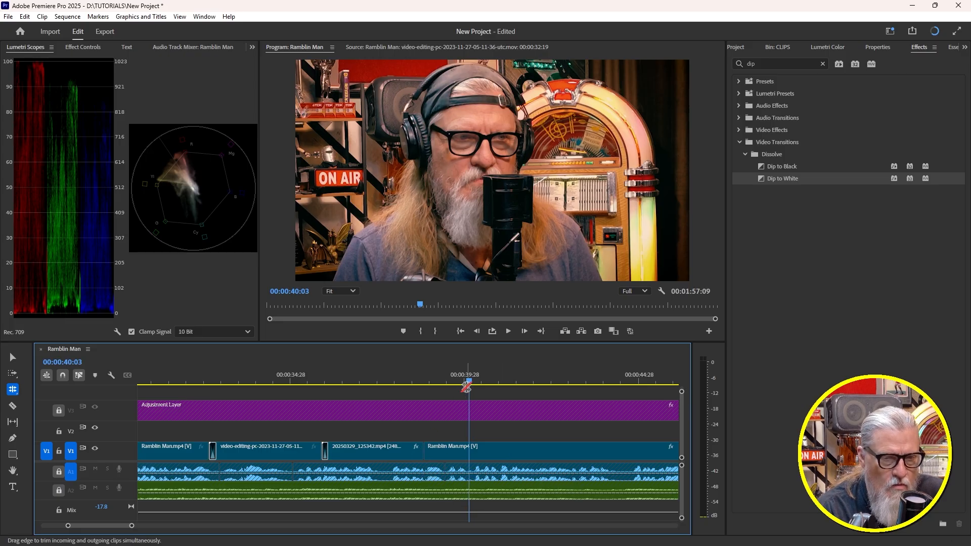
Add a Cross Dissolve at 00:00:38:24, on the cut between the 20250329_125342.mp4 clip and the following Ramblin Man.mp4 clip
left_click_drag(470, 380, 427, 384)
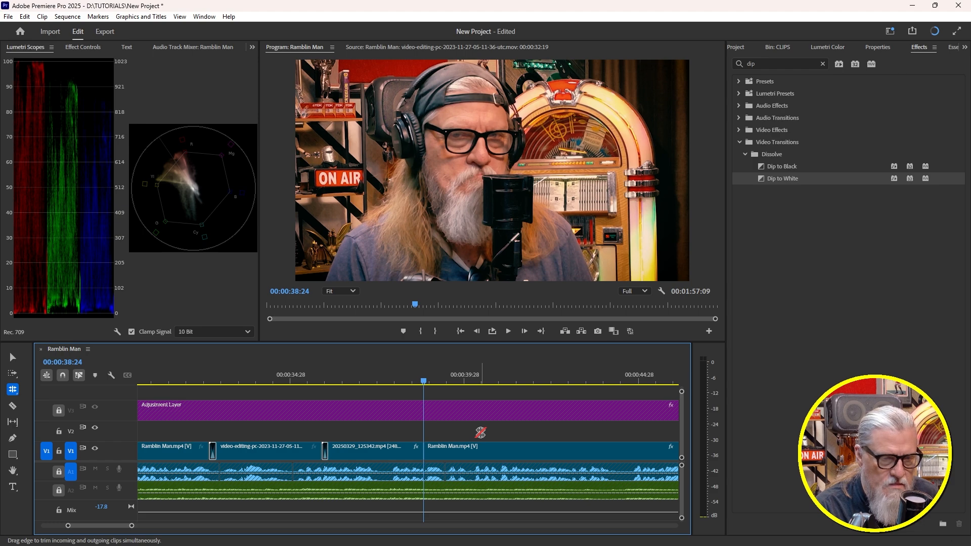
key("v")
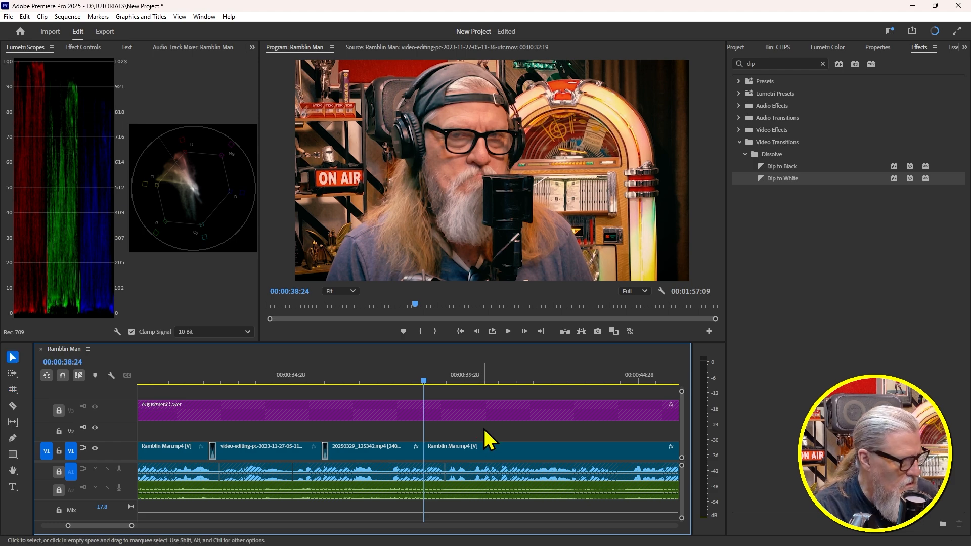
key("ctrl+d")
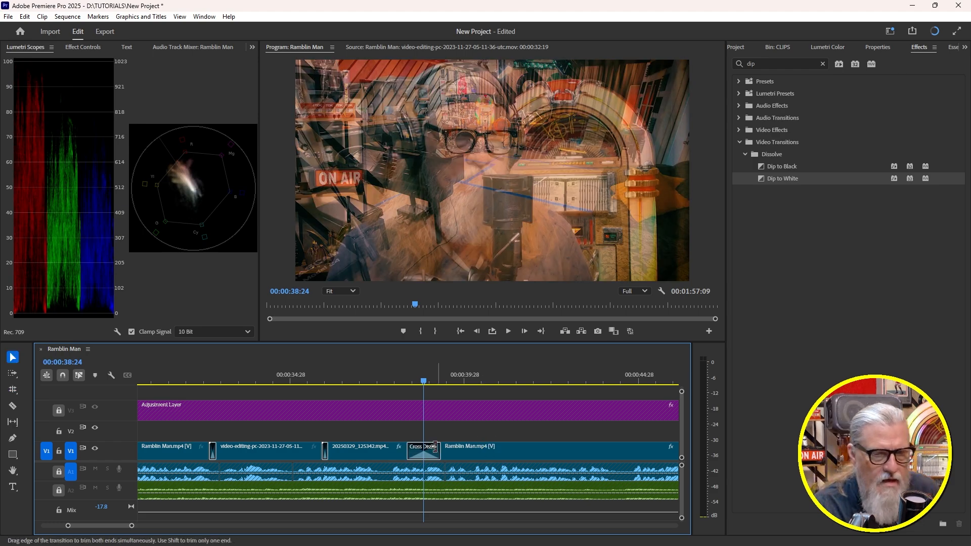
Shorten the Cross Dissolve at the end of the 20250329_125342.mp4 clip to a few frames and play it back
left_click(412, 453)
left_click_drag(412, 452, 429, 458)
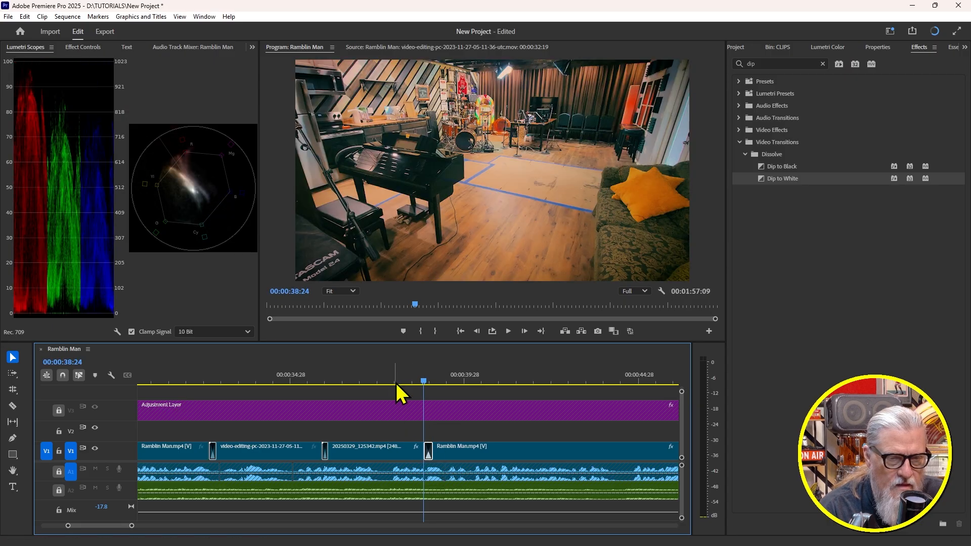
left_click_drag(394, 376, 356, 380)
key("space")
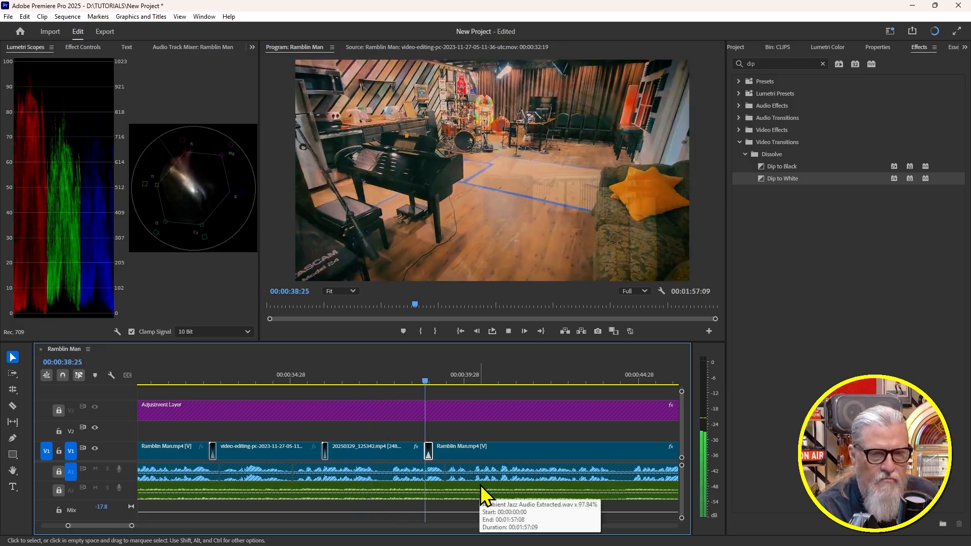
key("space")
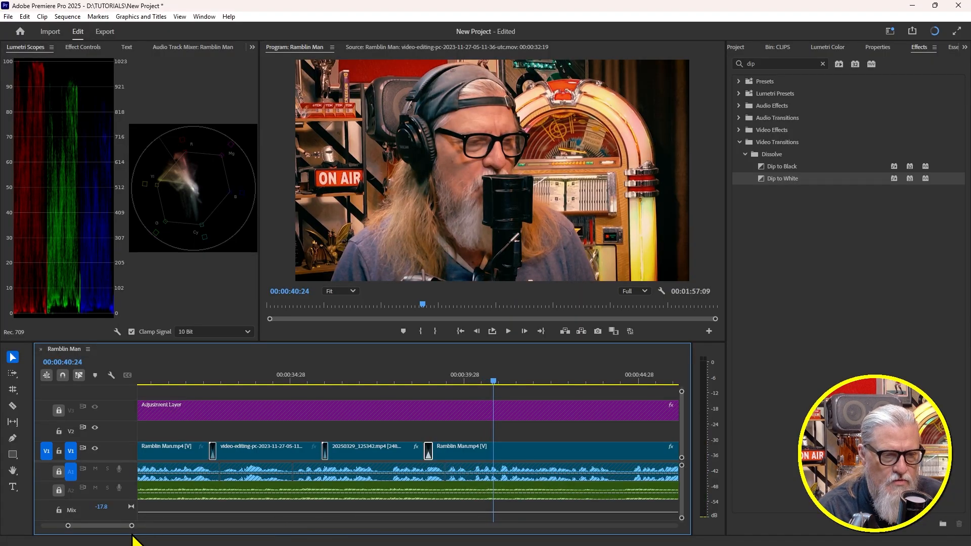
Review the three B-roll transitions on V1 by scrubbing through the sequence to 00:00:39:20
scroll(132, 526, "down", 5)
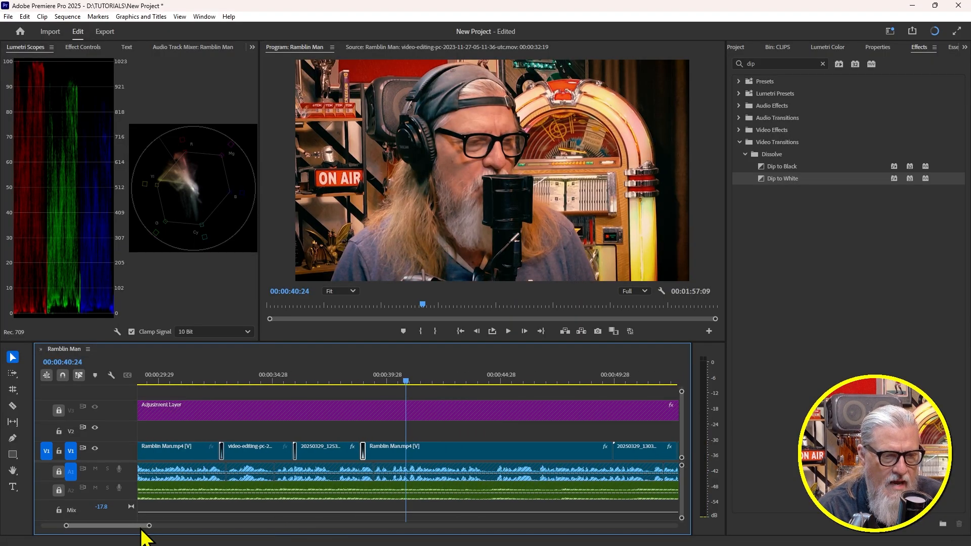
left_click_drag(126, 526, 127, 525)
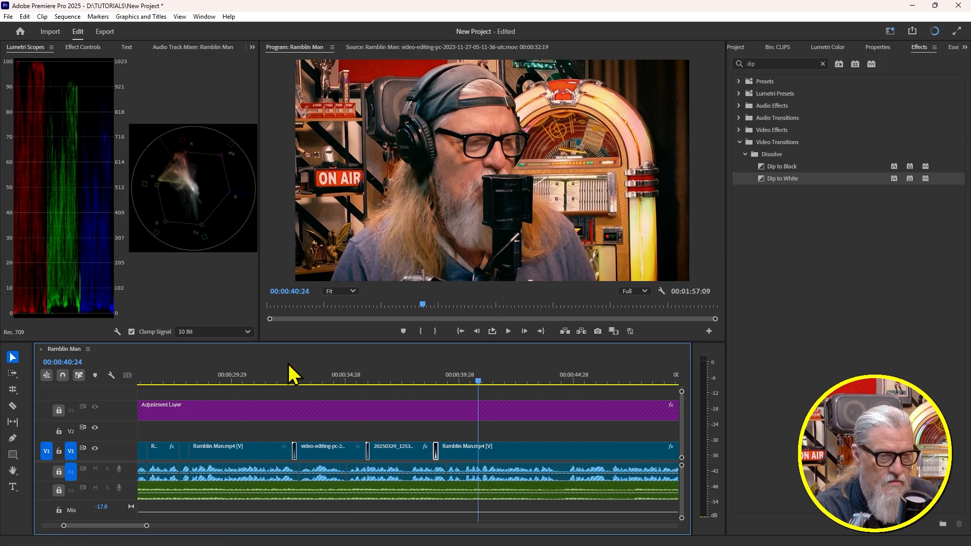
left_click(286, 377)
left_click_drag(294, 378, 453, 428)
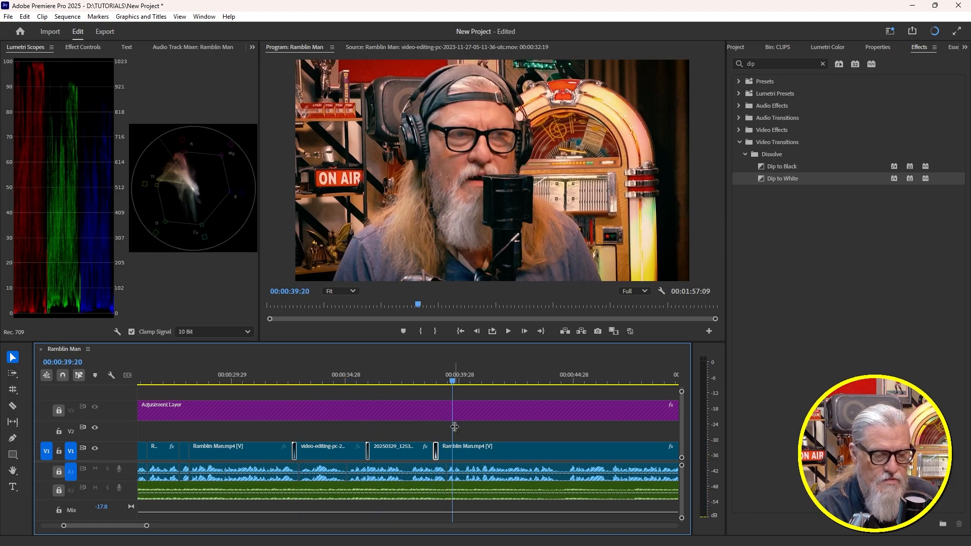